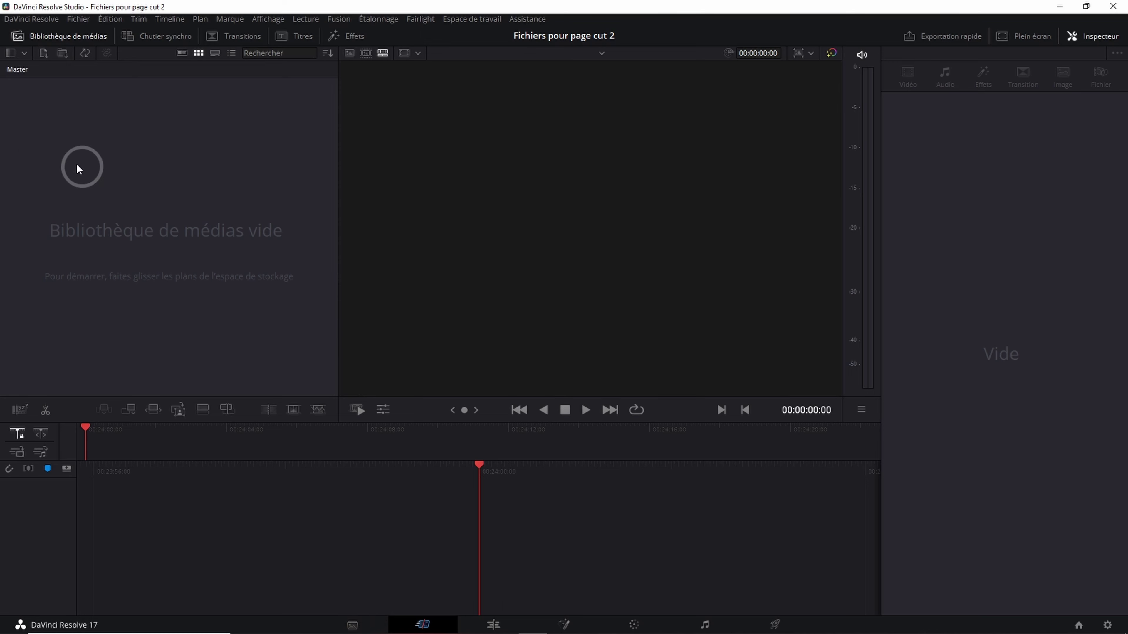
- Import moi nettoye 241215 from Gopro videos into the media pool, then open the folder importer
left_click(44, 53)
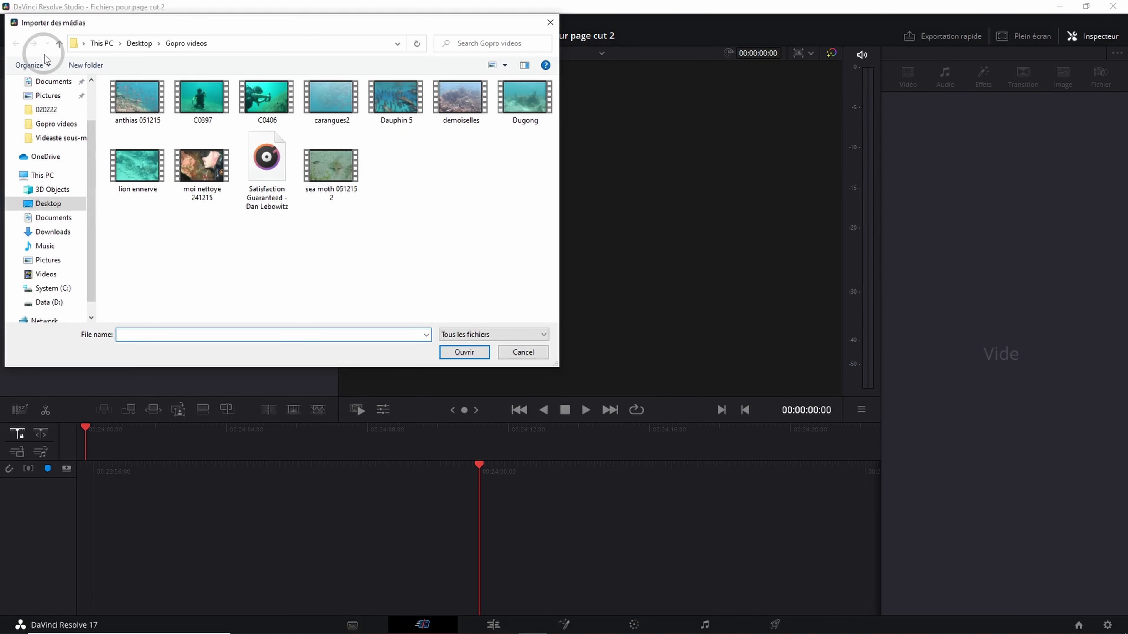
left_click(199, 168)
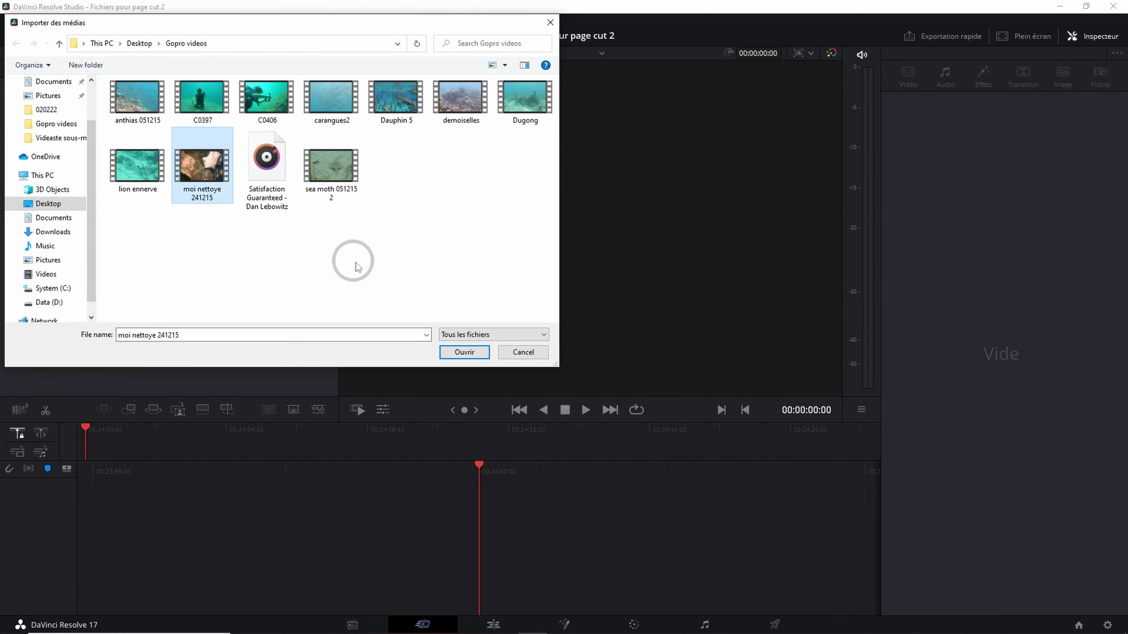
left_click(464, 352)
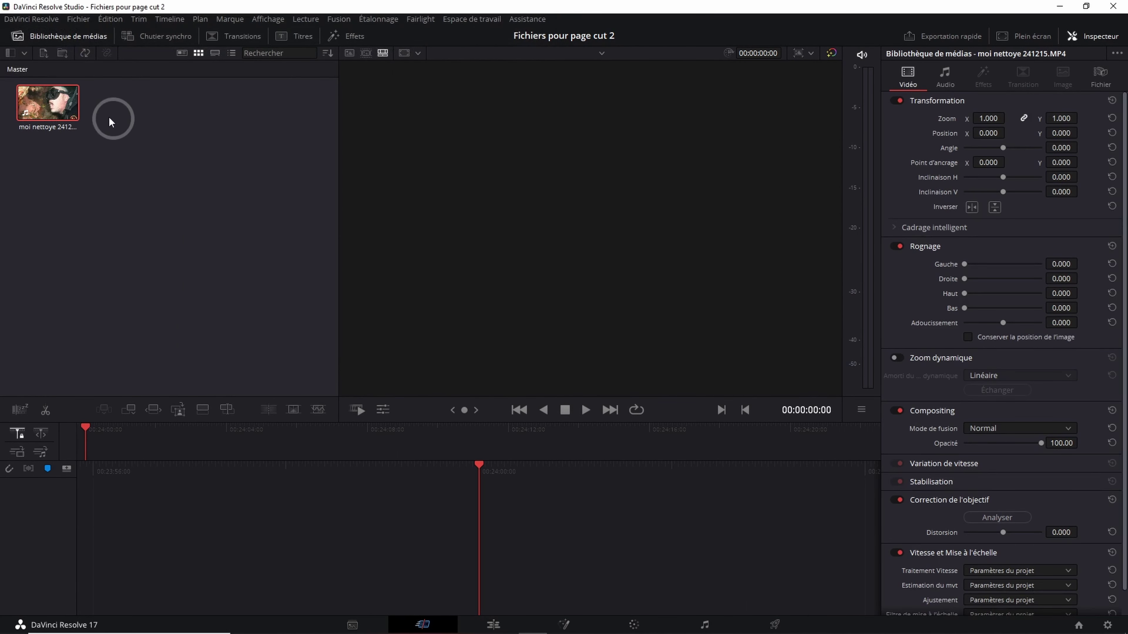
left_click(62, 56)
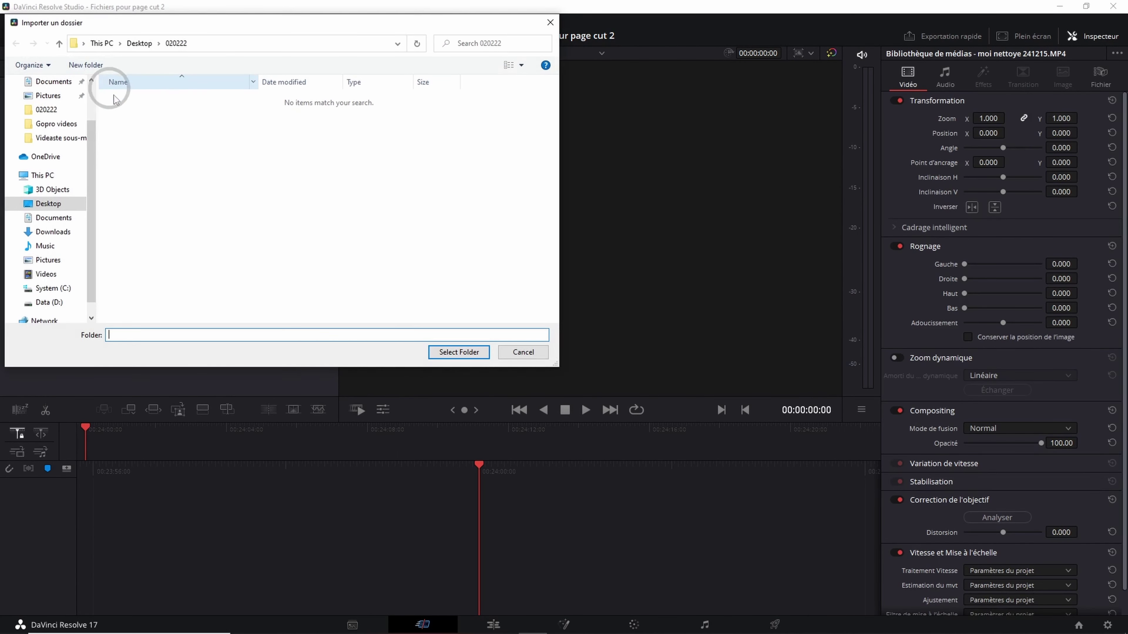
- Select the 020222 folder and import it as a new media pool bin
left_click(44, 109)
left_click(452, 354)
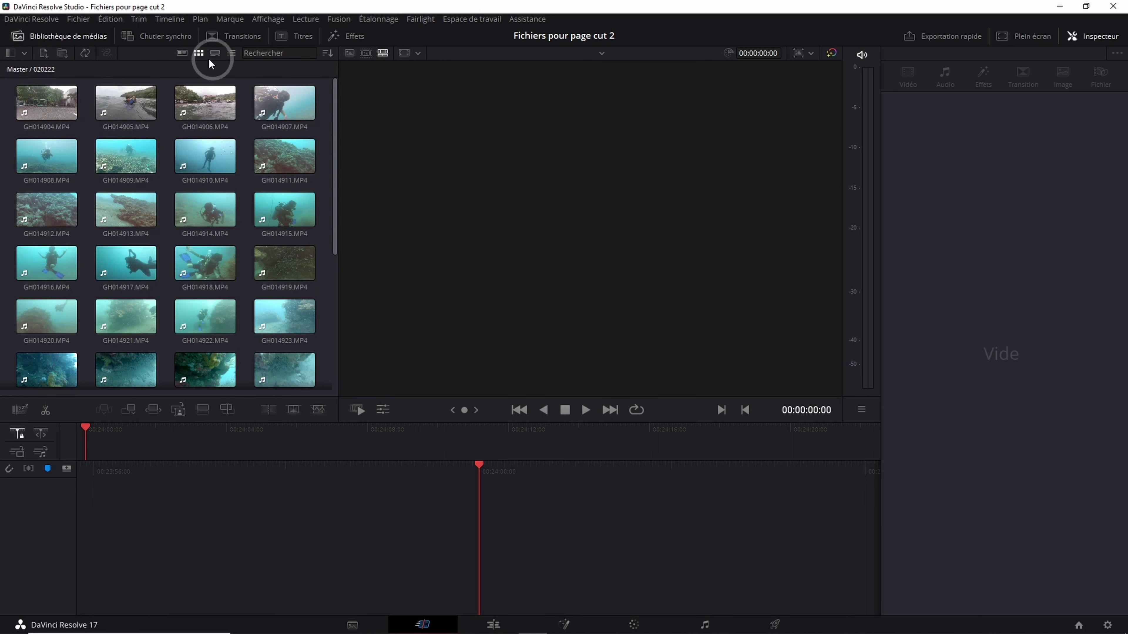
- Skim the 020222 clips, load and scrub GH014904 in the viewer, then switch to metadata view
left_click(23, 109)
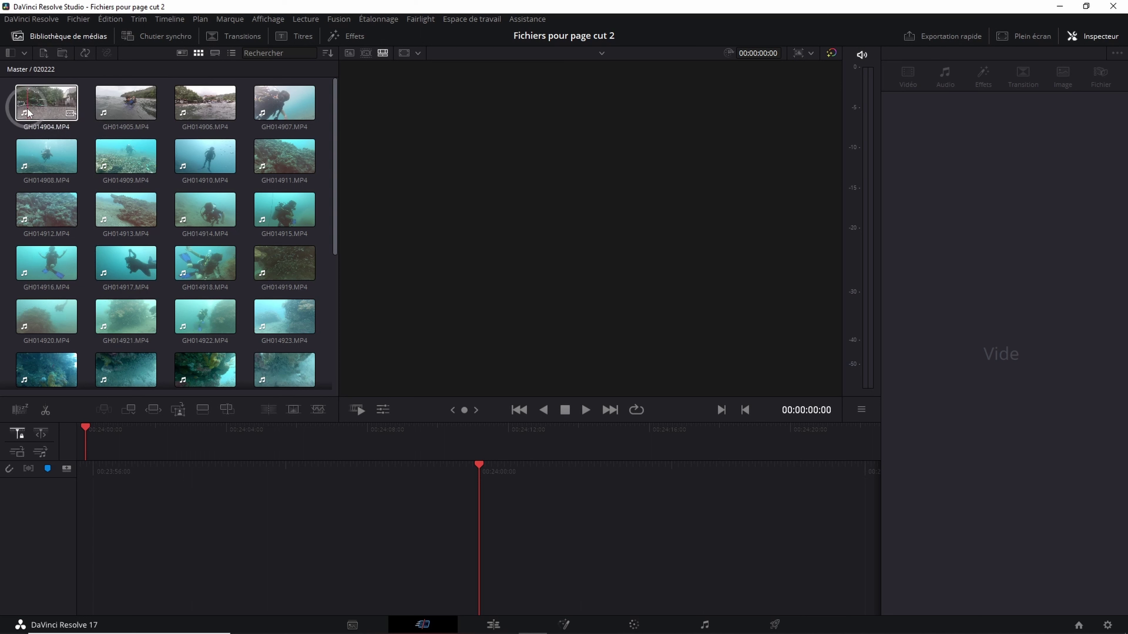
left_click(75, 108)
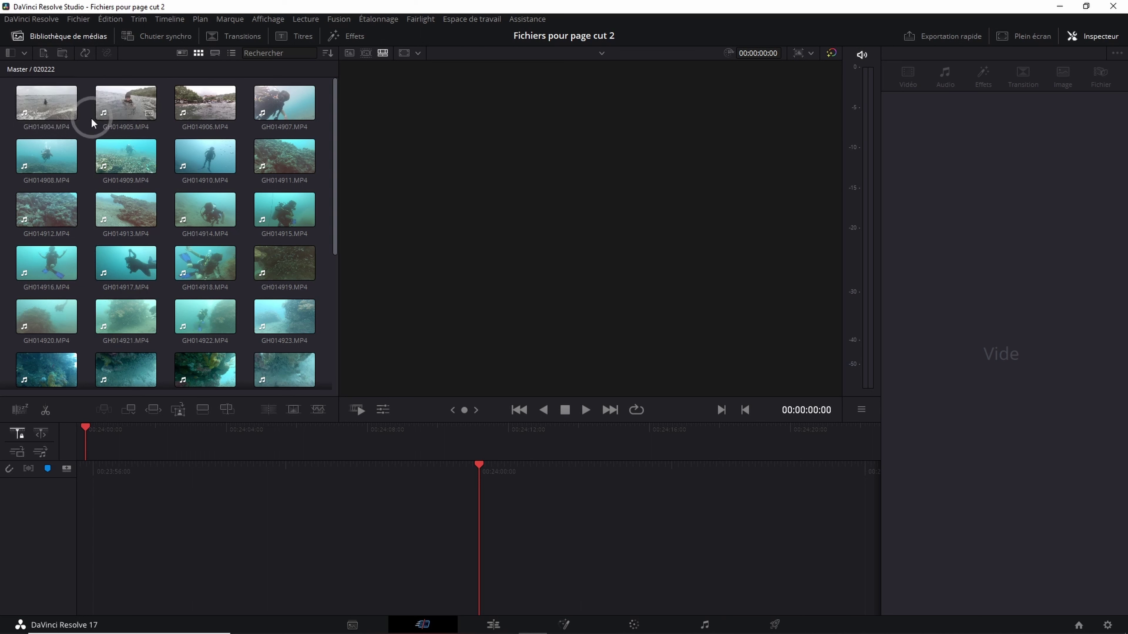
left_click(122, 123)
left_click(36, 100)
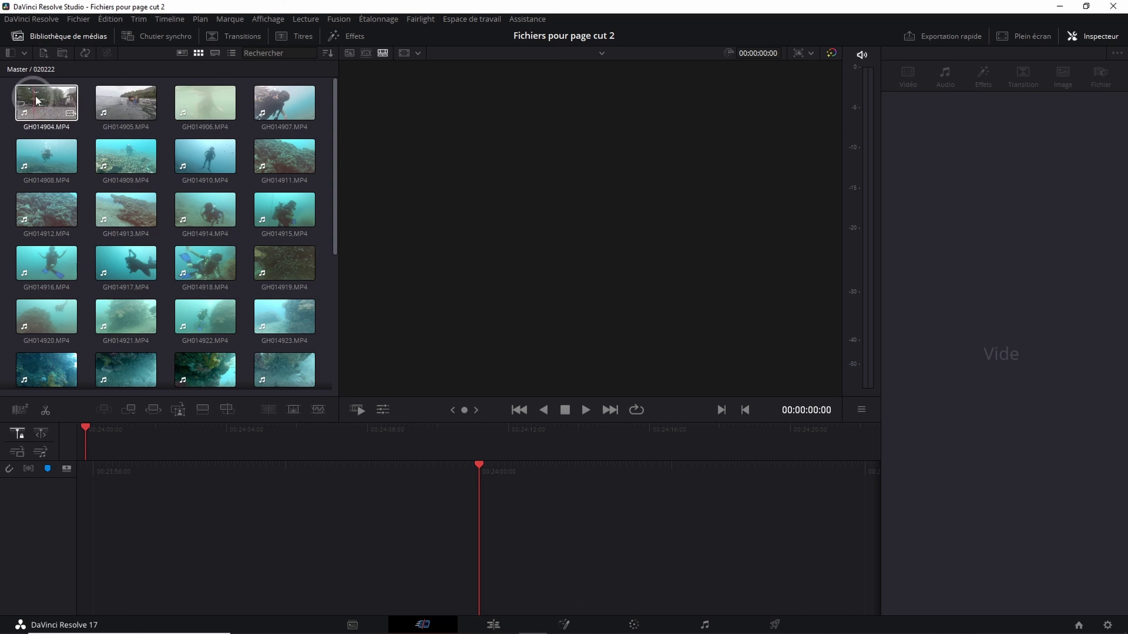
double_click(45, 115)
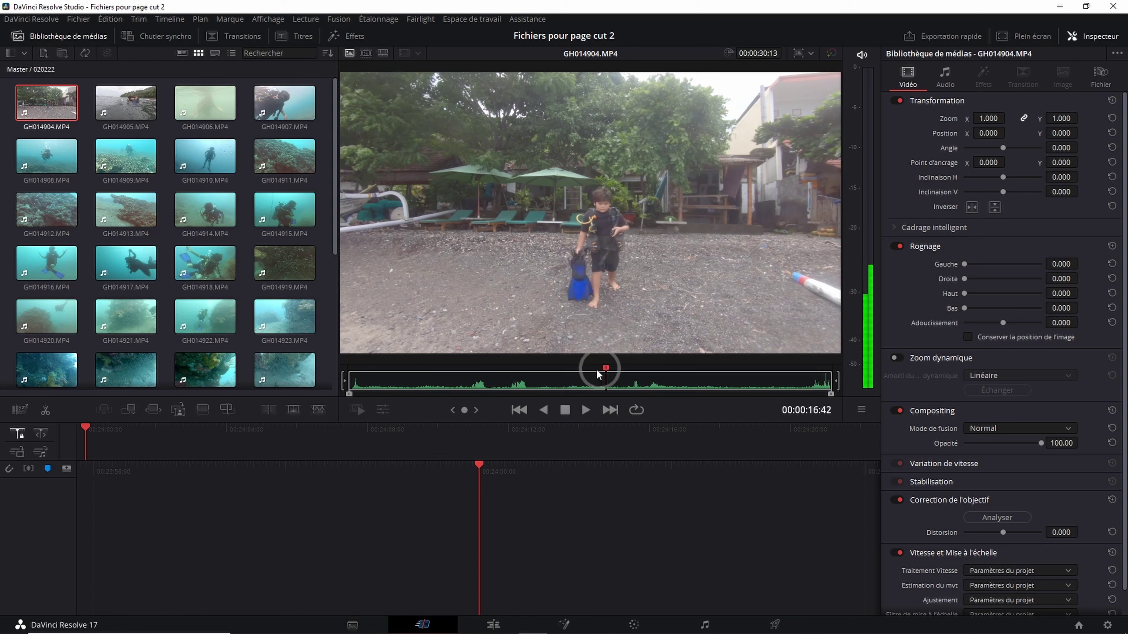
mouse_move(625, 368)
left_mouse_down()
mouse_move(568, 367)
mouse_move(737, 366)
mouse_move(525, 369)
left_mouse_up()
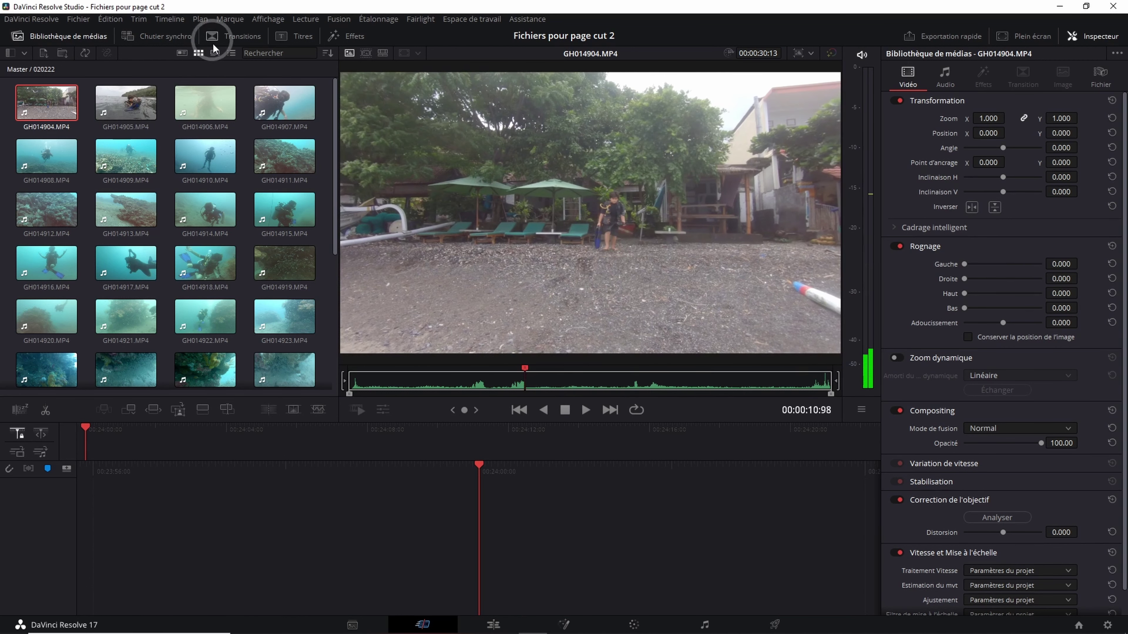
left_click(183, 54)
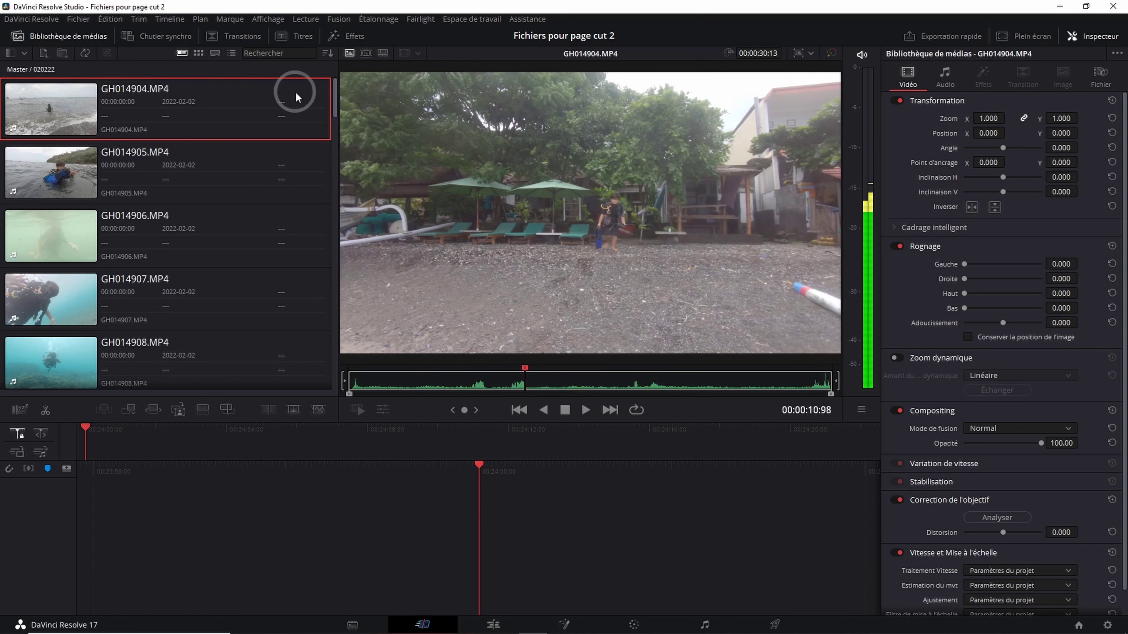
- Try the filmstrip and list layouts, load GH014908, then return the bin to thumbnails
left_click(215, 53)
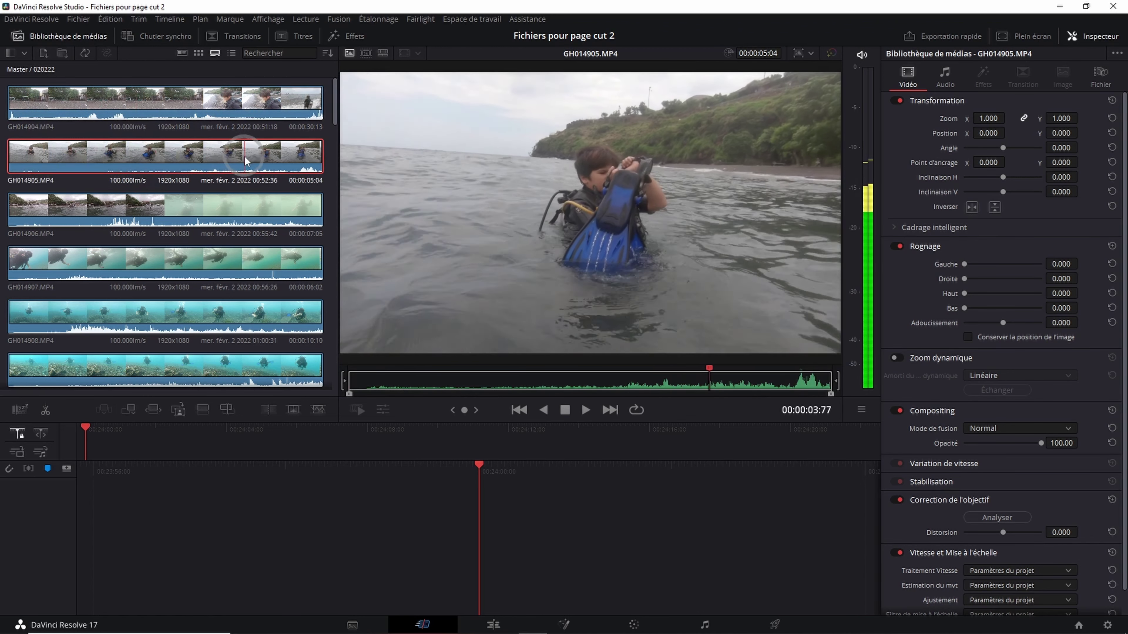
left_click(231, 53)
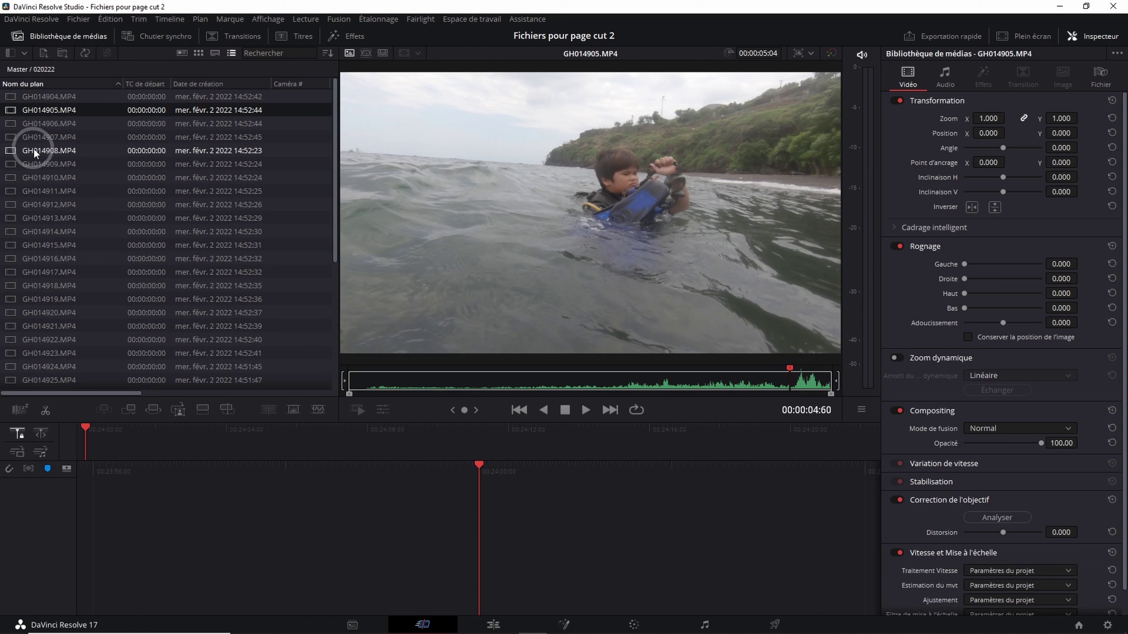
left_click(48, 151)
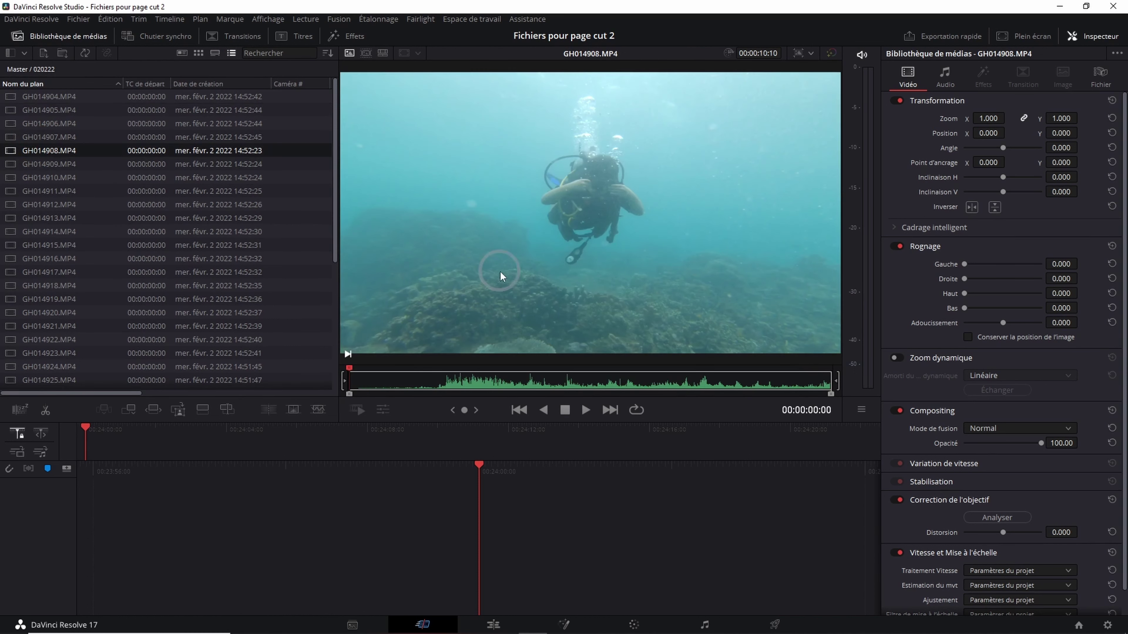
left_click(197, 56)
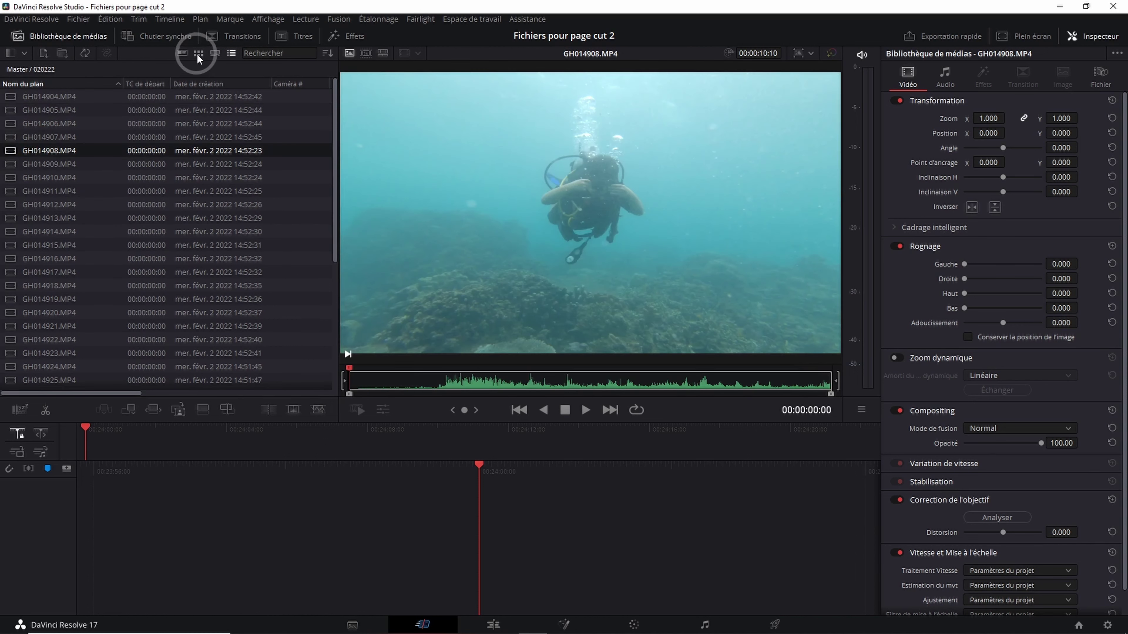
left_click(417, 305)
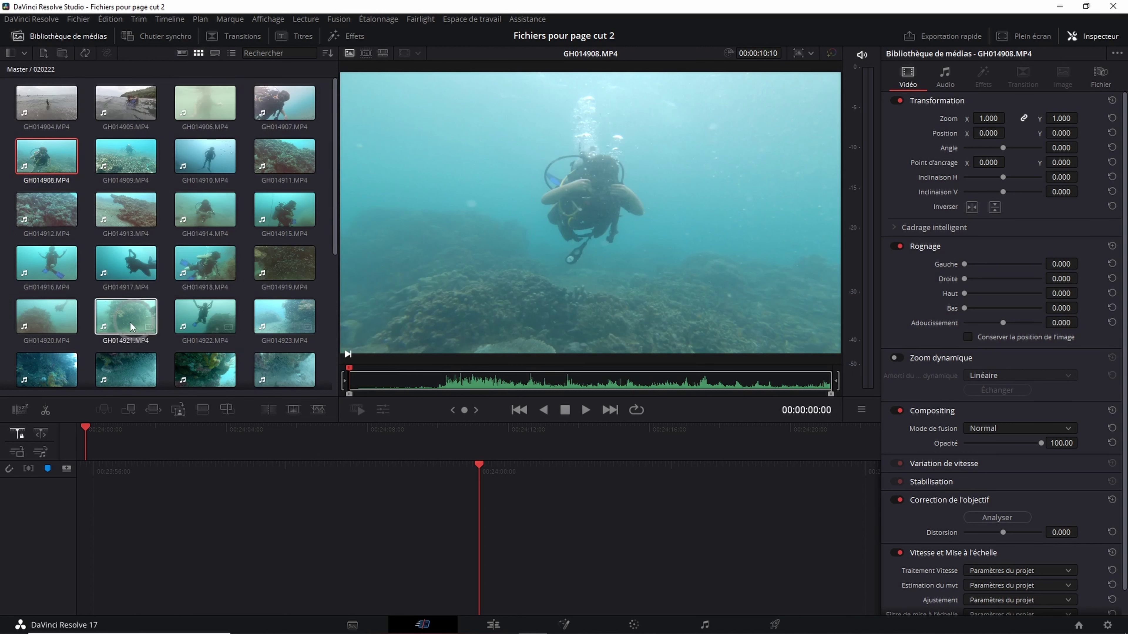
left_click(35, 110)
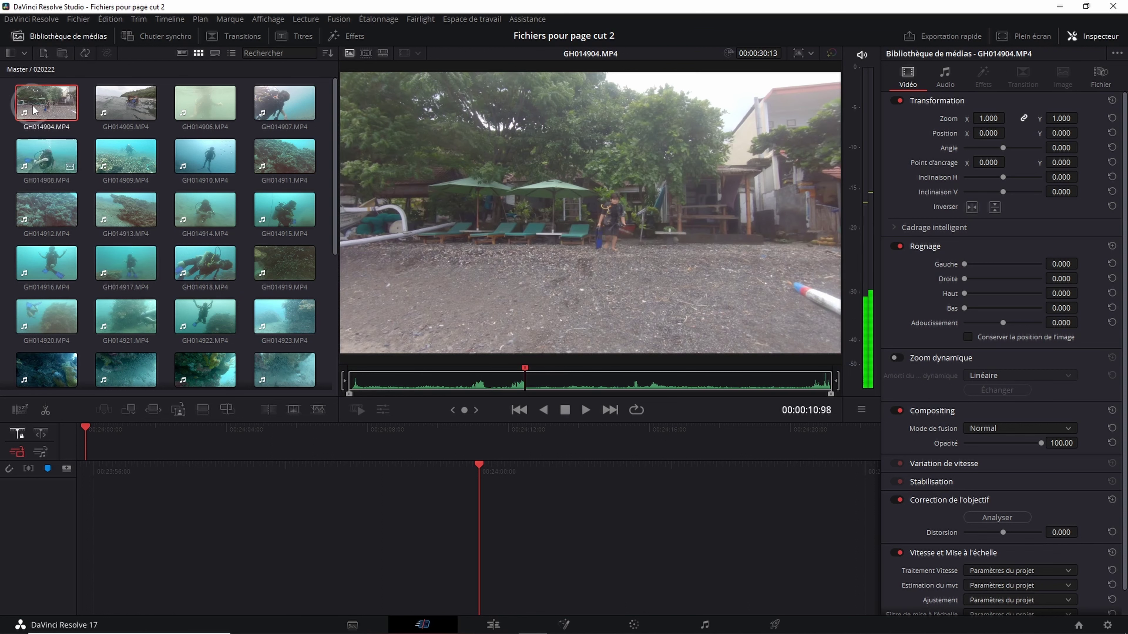
left_click(258, 456)
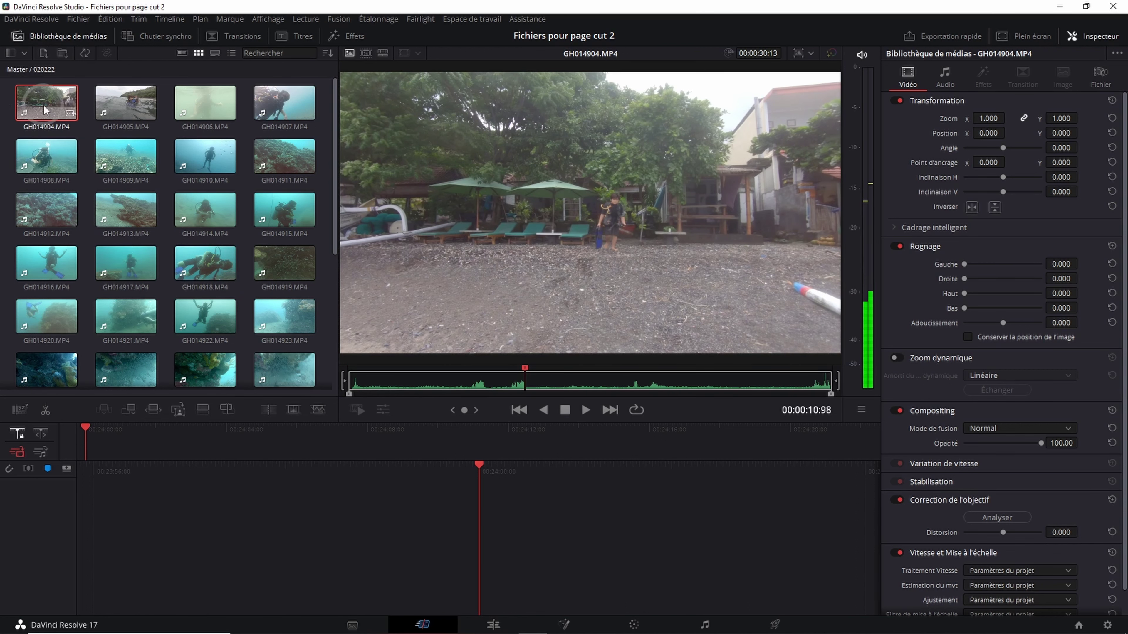
left_click_drag(45, 112, 146, 528)
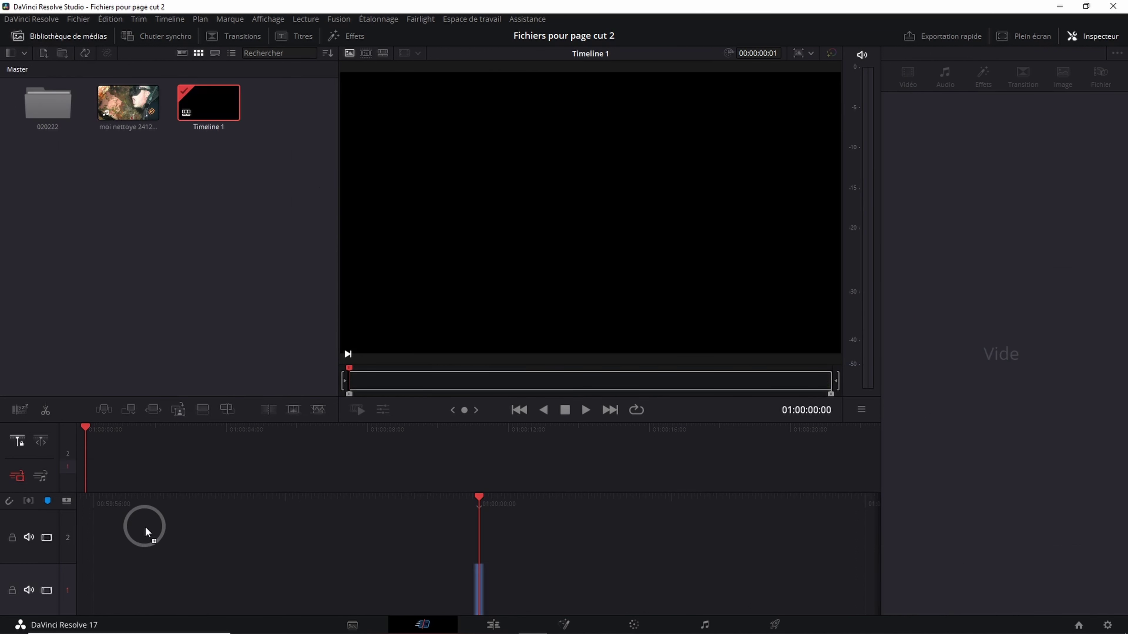
left_click(593, 531)
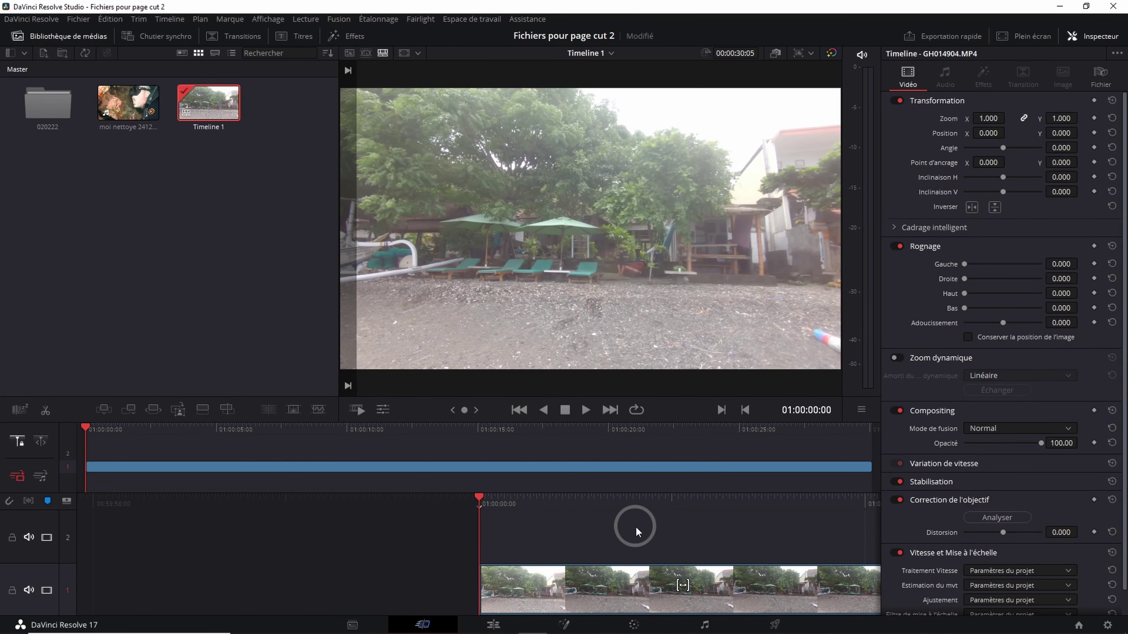
key("ctrl+z")
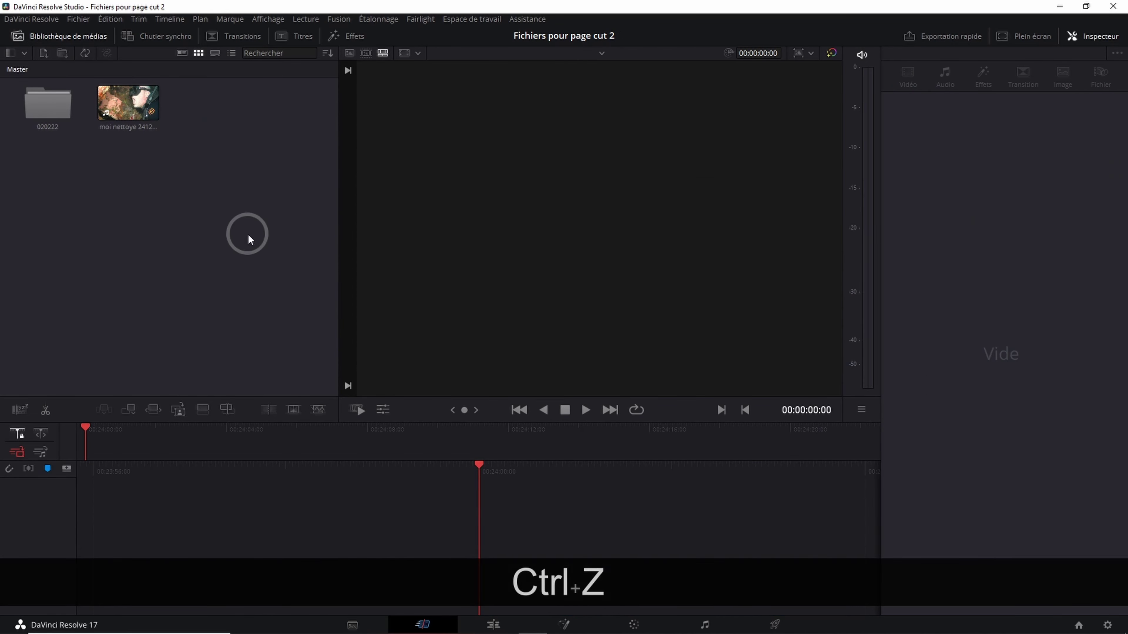
left_click_drag(123, 152, 344, 437)
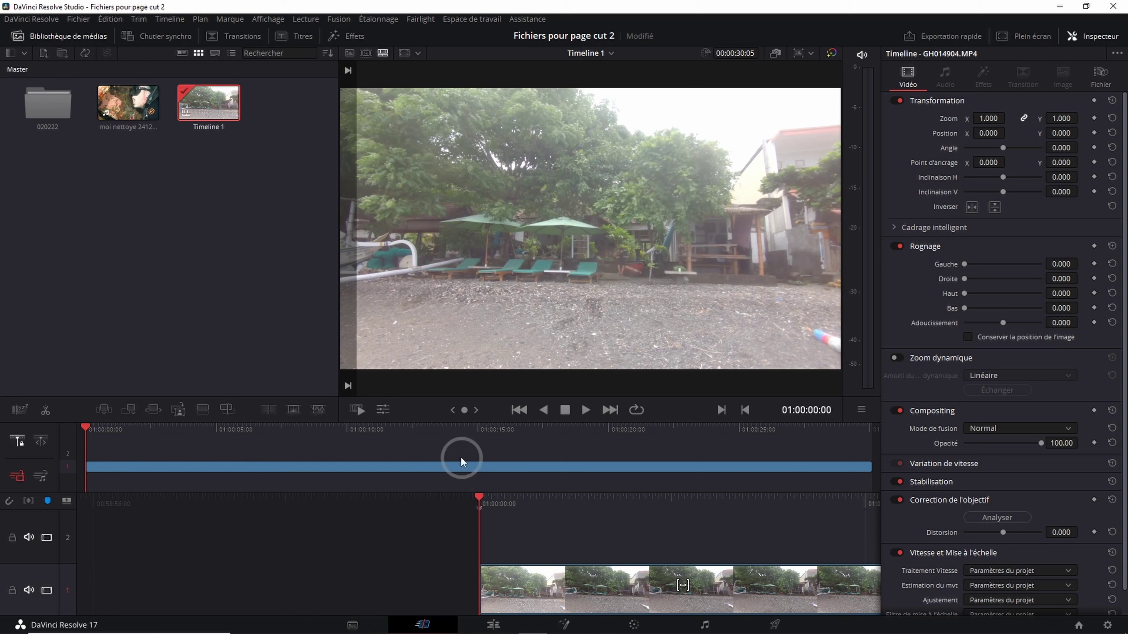
left_click_drag(85, 426, 375, 434)
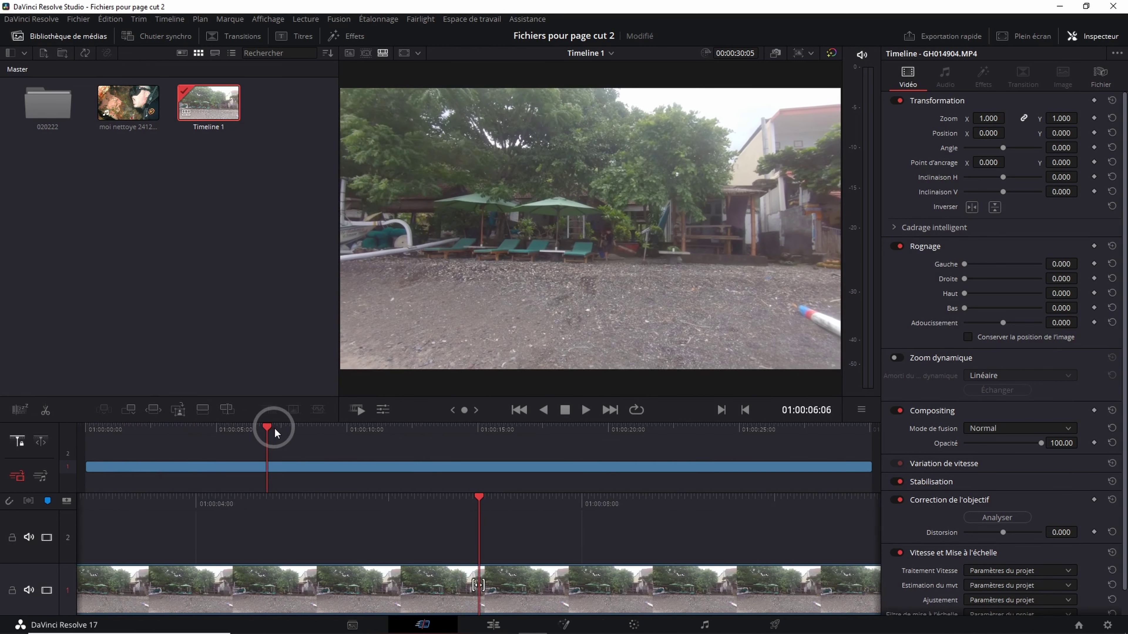
left_click(446, 577)
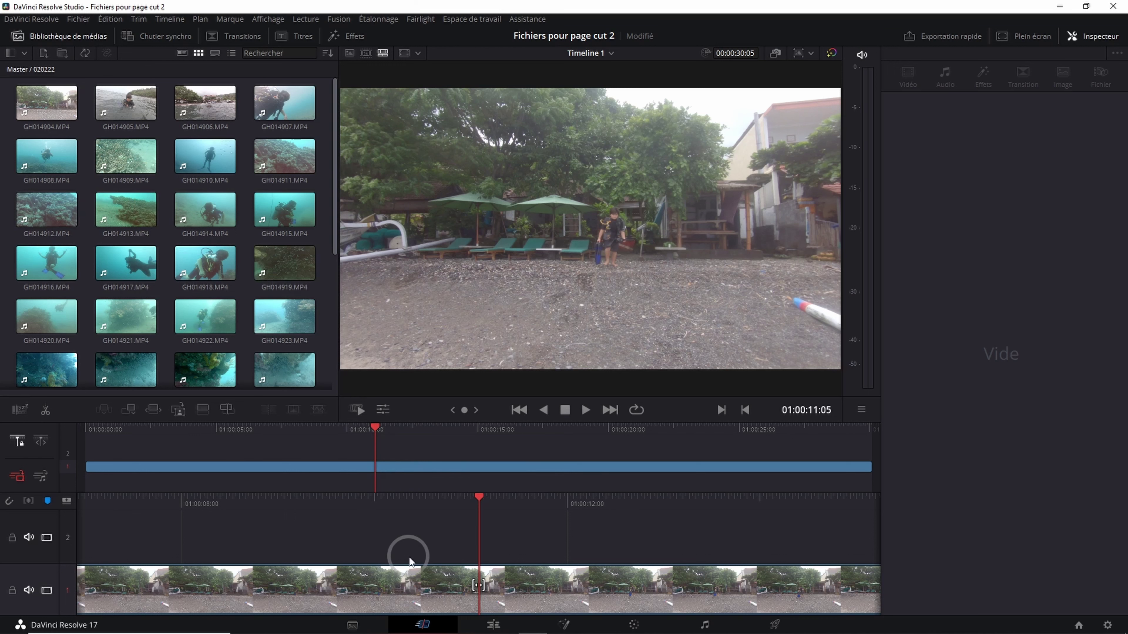
mouse_move(482, 506)
left_mouse_down()
mouse_move(889, 498)
mouse_move(481, 561)
left_mouse_up()
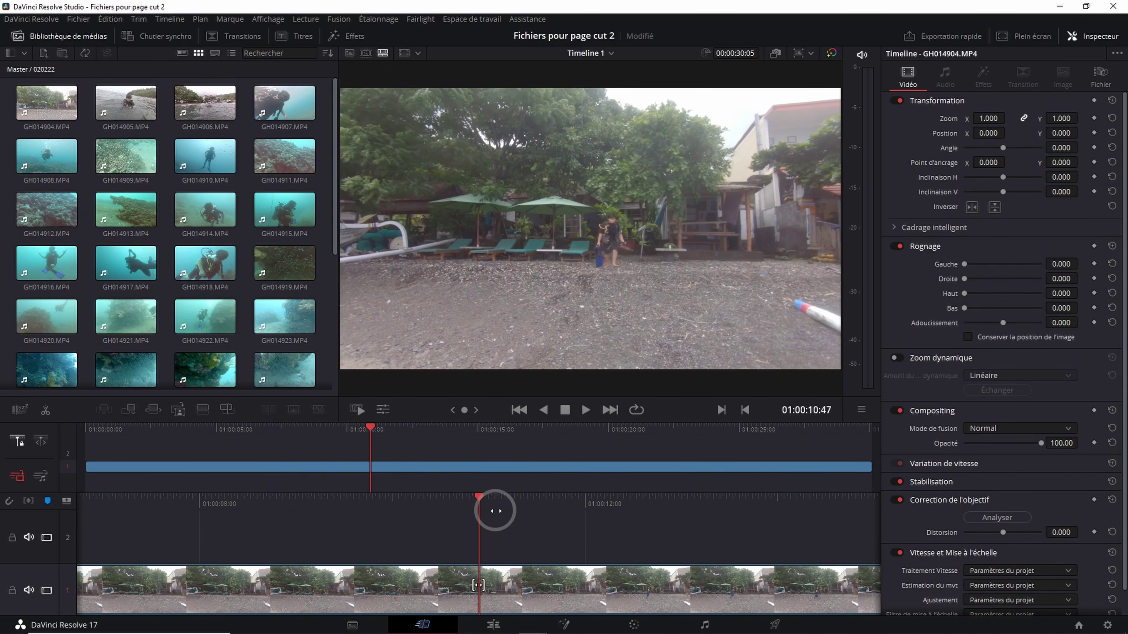
key("ctrl+z")
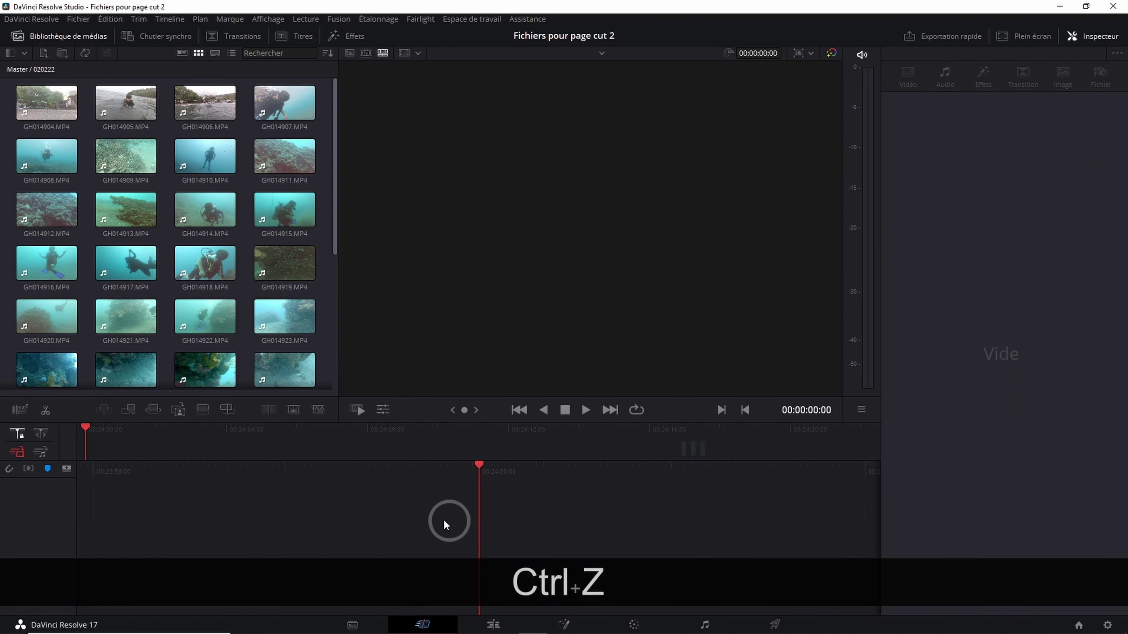
- Mark GH014904 with In at 00:00:15:94 and Out at 00:00:26:52 (00:00:10:59)
left_click(39, 108)
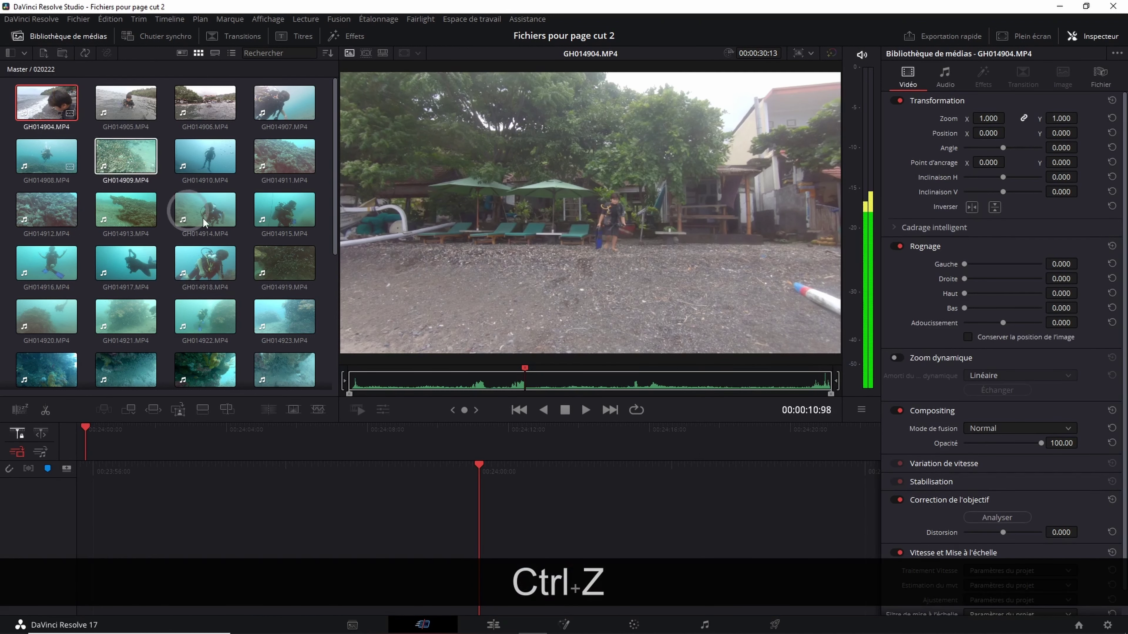
mouse_move(524, 368)
left_mouse_down()
mouse_move(474, 372)
mouse_move(605, 370)
left_mouse_up()
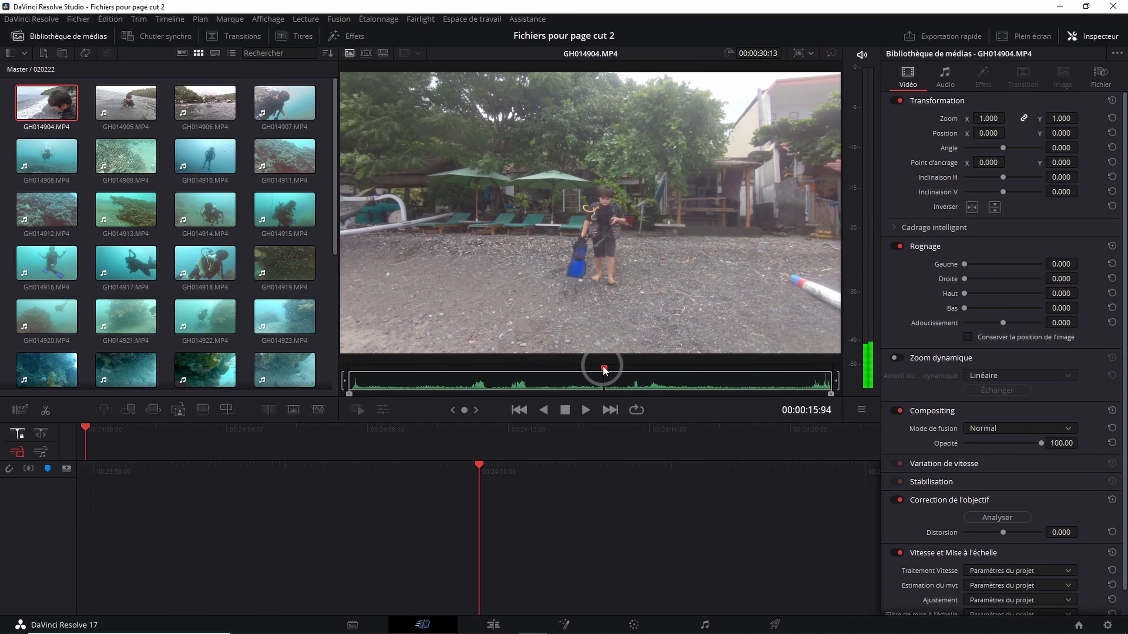
key("i")
left_click_drag(604, 373, 773, 374)
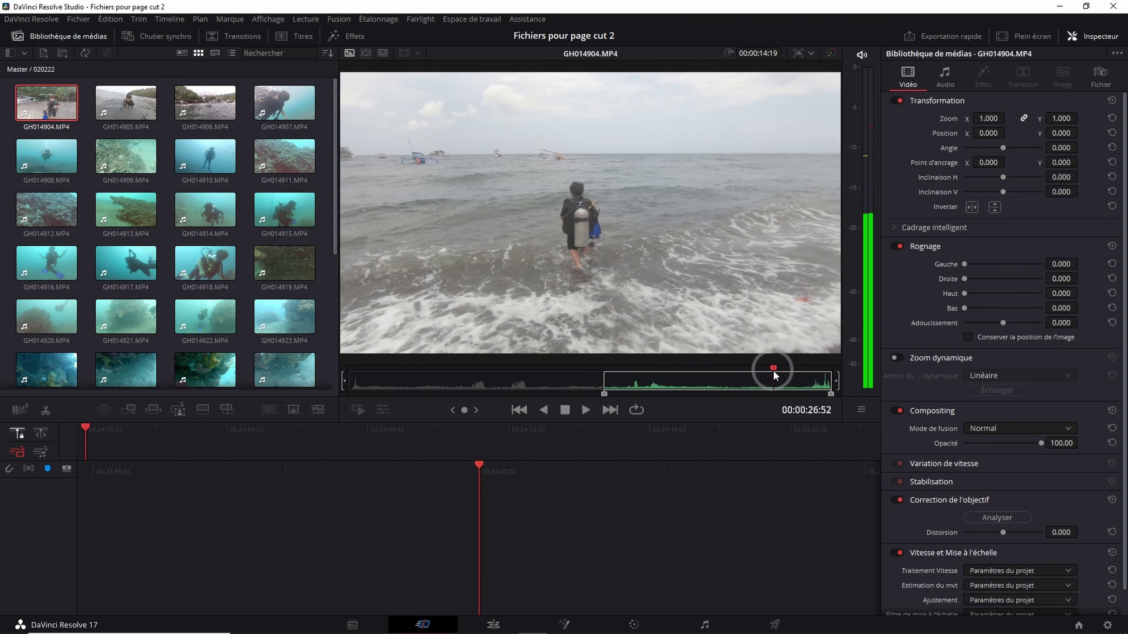
key("o")
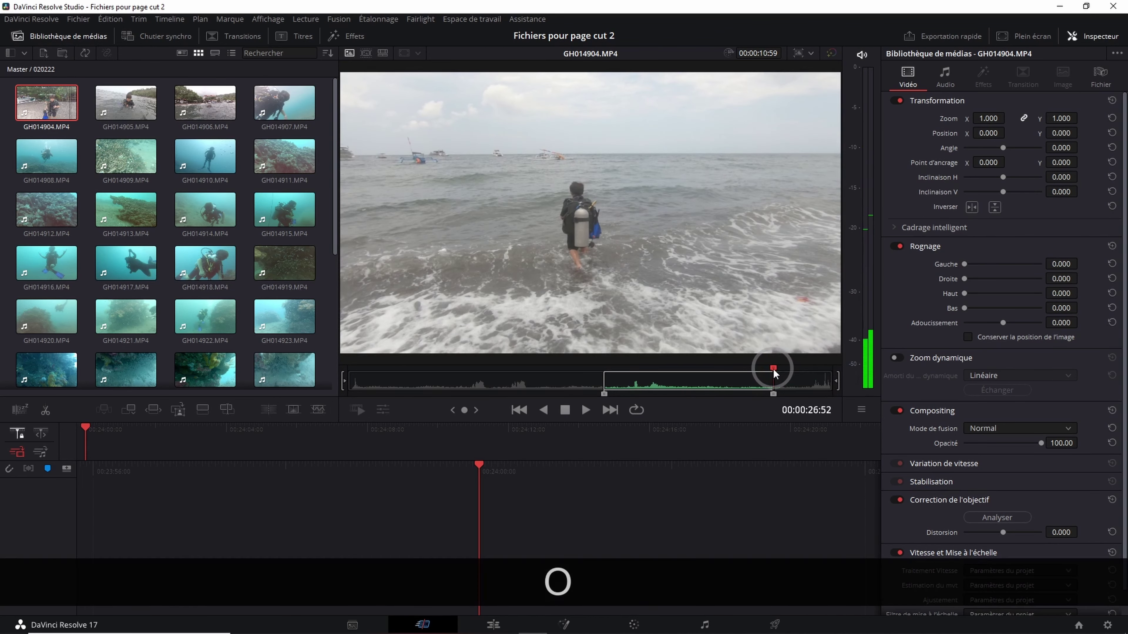
left_click(44, 107)
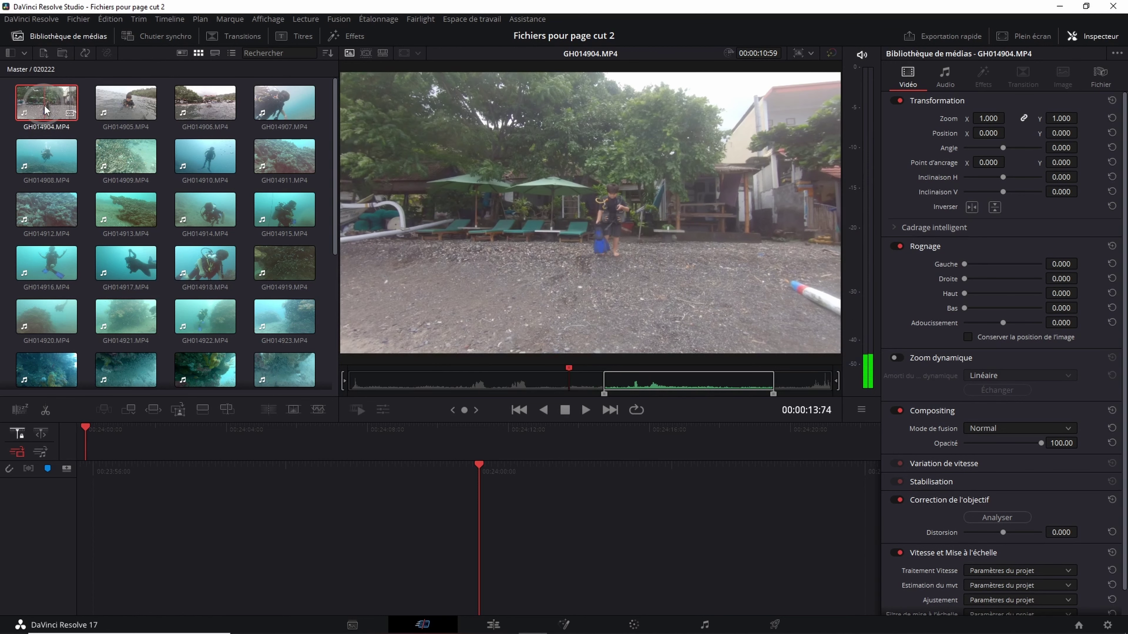
left_click(152, 450)
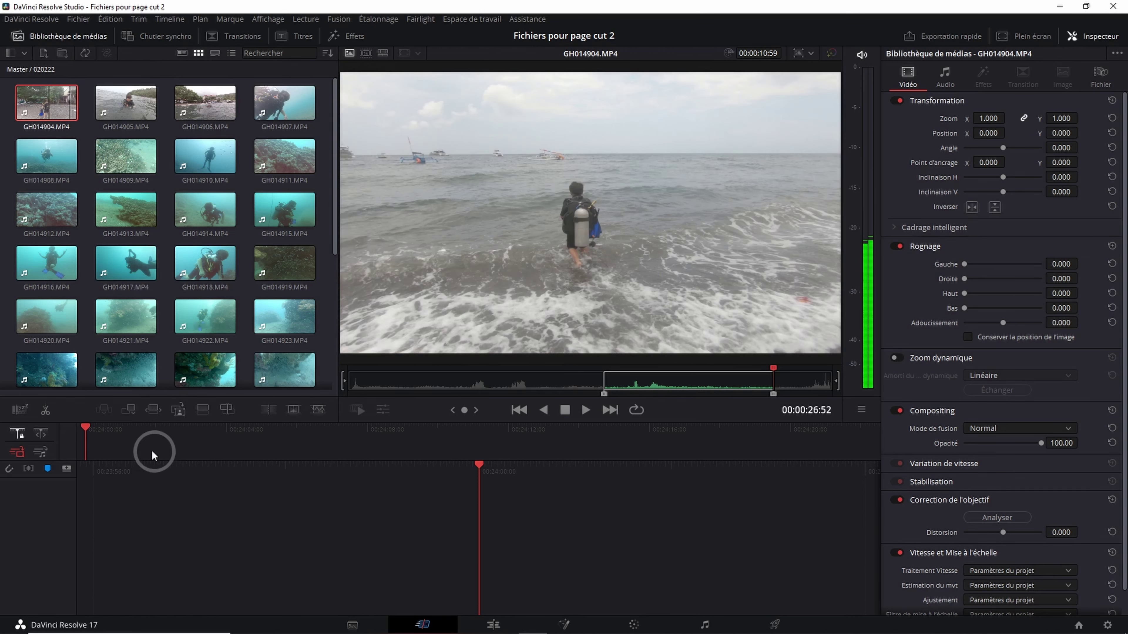
- Append the marked GH014904 range to start Timeline 1 and scrub through it
left_click(130, 408)
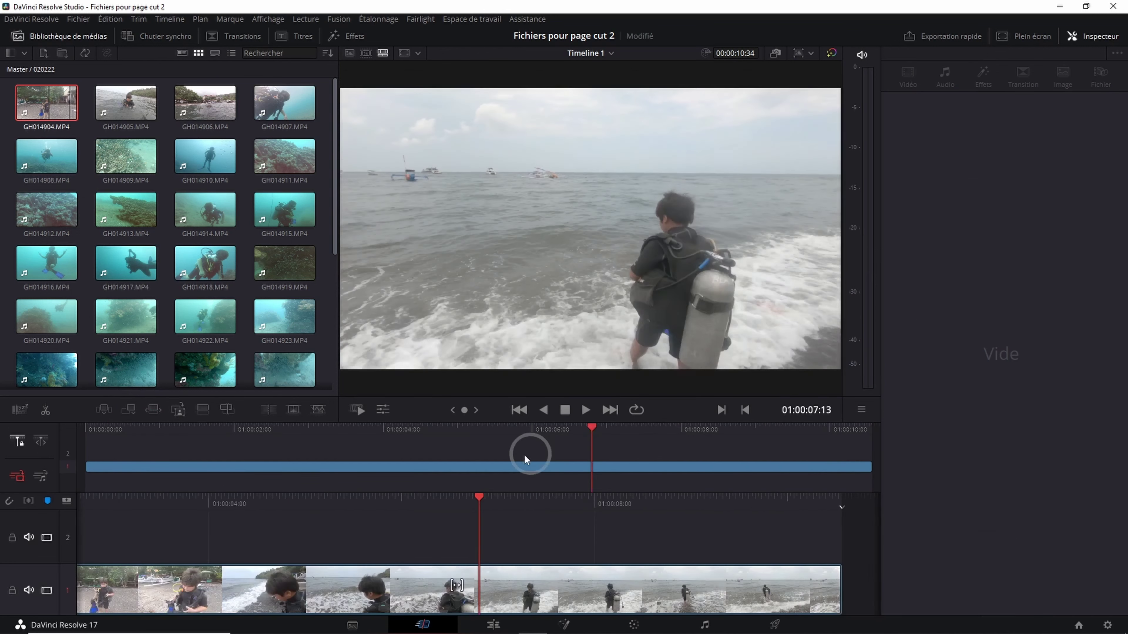
mouse_move(134, 453)
left_mouse_down()
mouse_move(115, 453)
mouse_move(565, 431)
left_mouse_up()
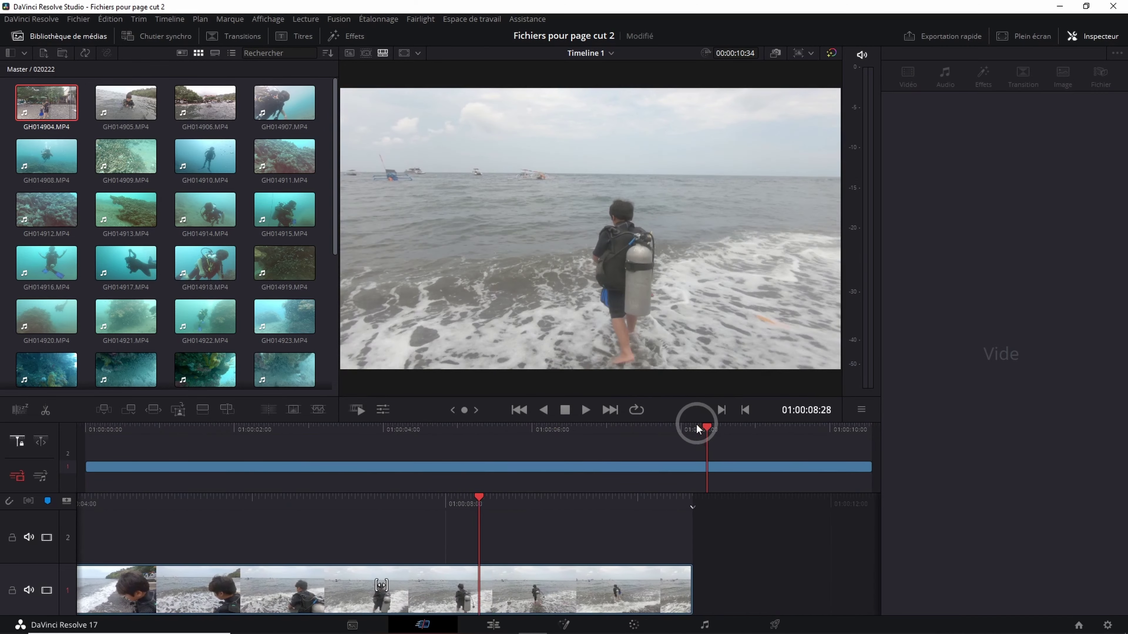
left_click_drag(565, 431, 461, 444)
- Set an Out point on GH014906 and insert that part into the timeline
left_click(204, 102)
left_click(426, 382)
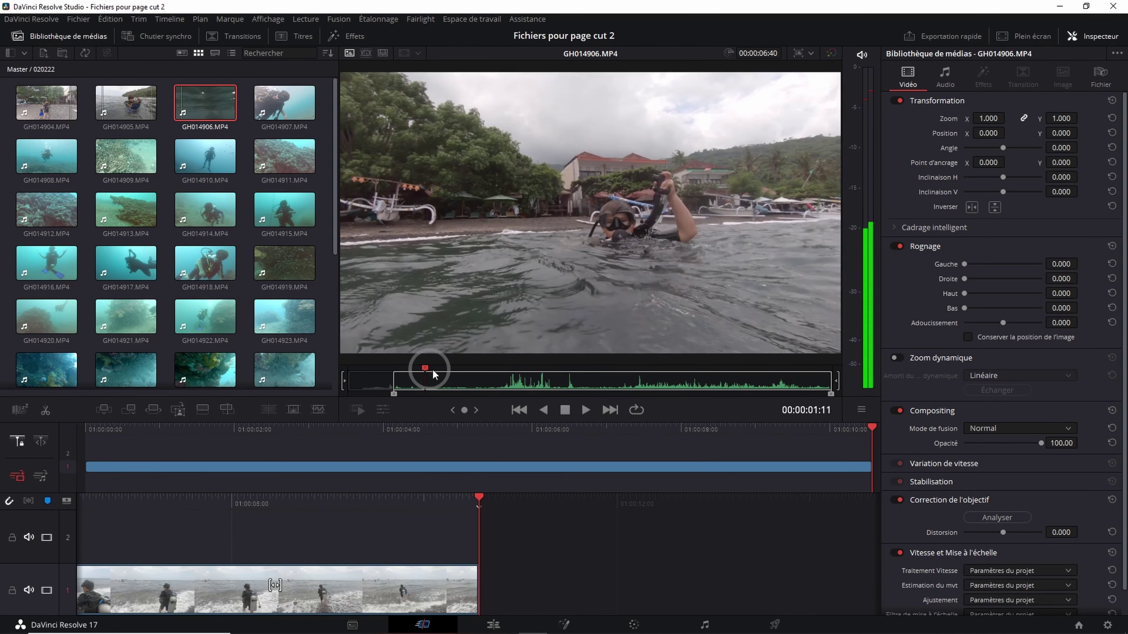
left_click_drag(426, 381, 633, 381)
key("o")
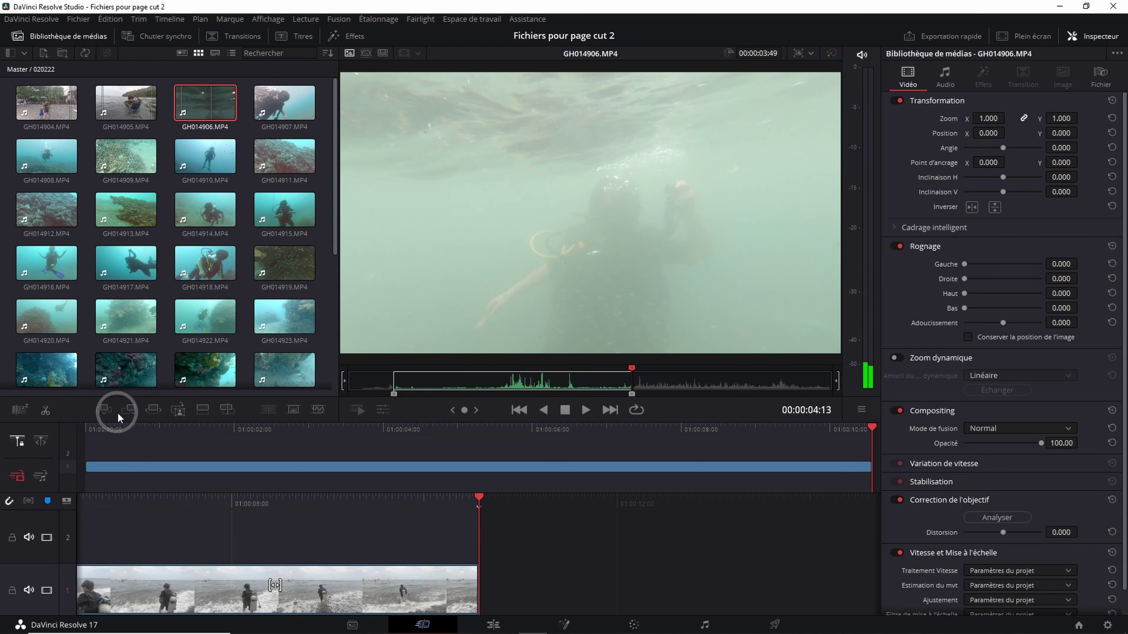
left_click(129, 411)
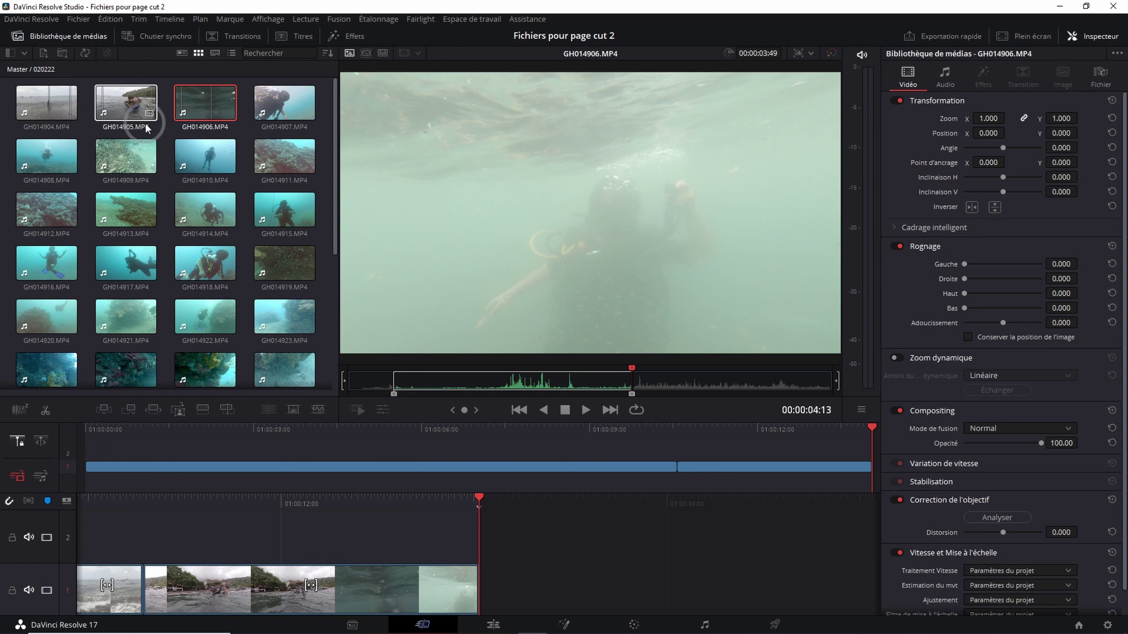
- Smart-insert a trimmed part of GH014905 into the timeline and review the cuts
left_click(125, 103)
left_click(464, 311)
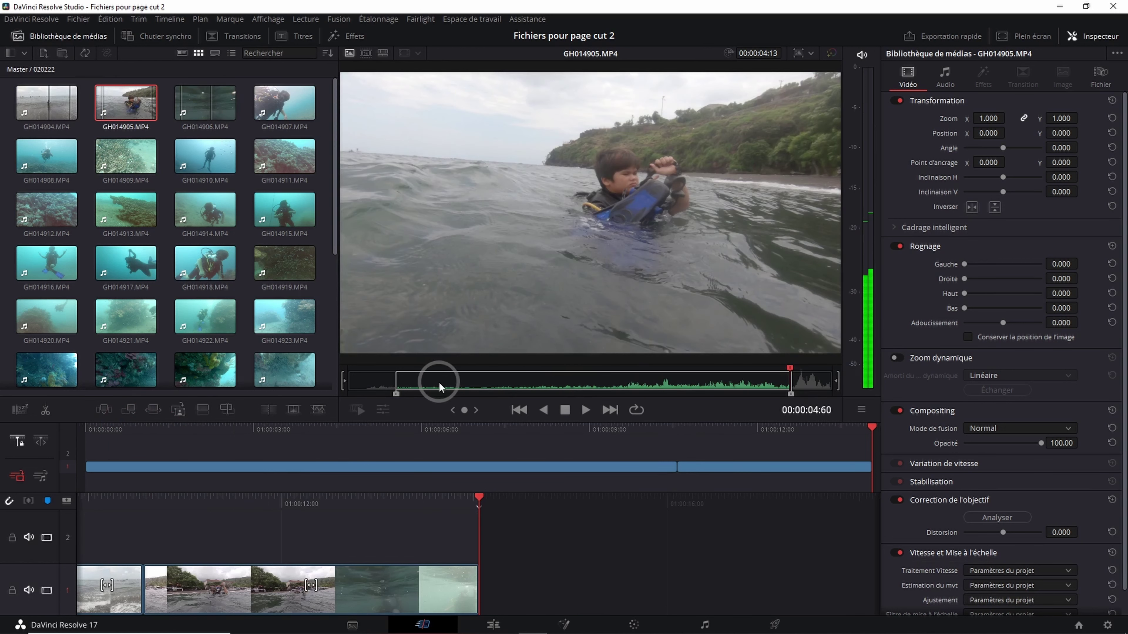
mouse_move(416, 381)
left_mouse_down()
mouse_move(607, 402)
mouse_move(564, 420)
left_mouse_up()
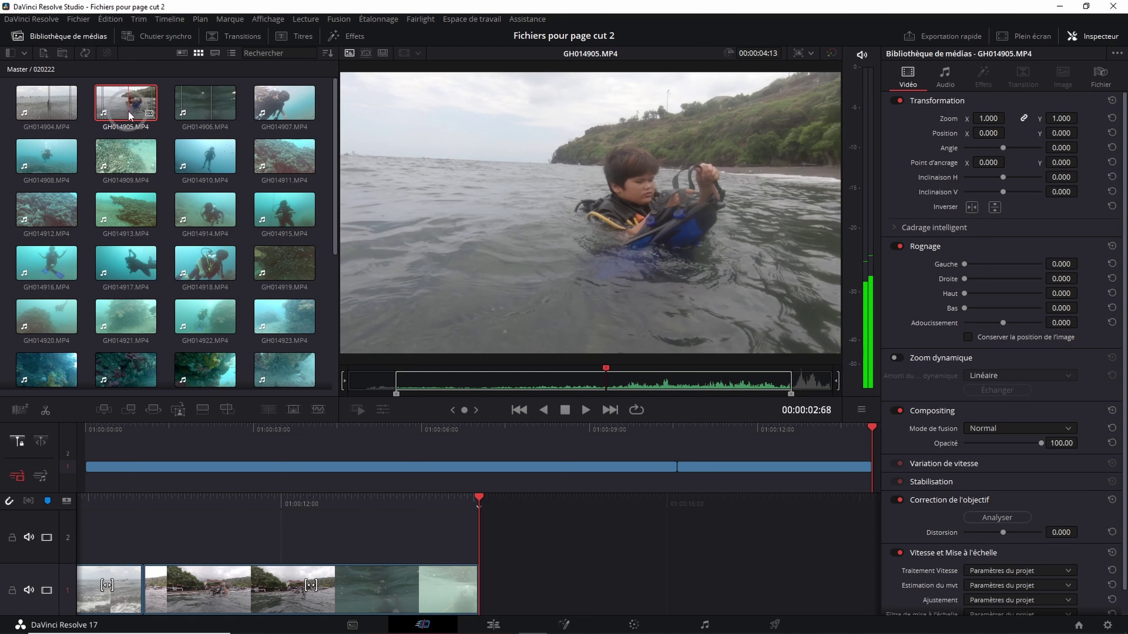
left_click_drag(130, 117, 391, 341)
left_click_drag(672, 376, 441, 386)
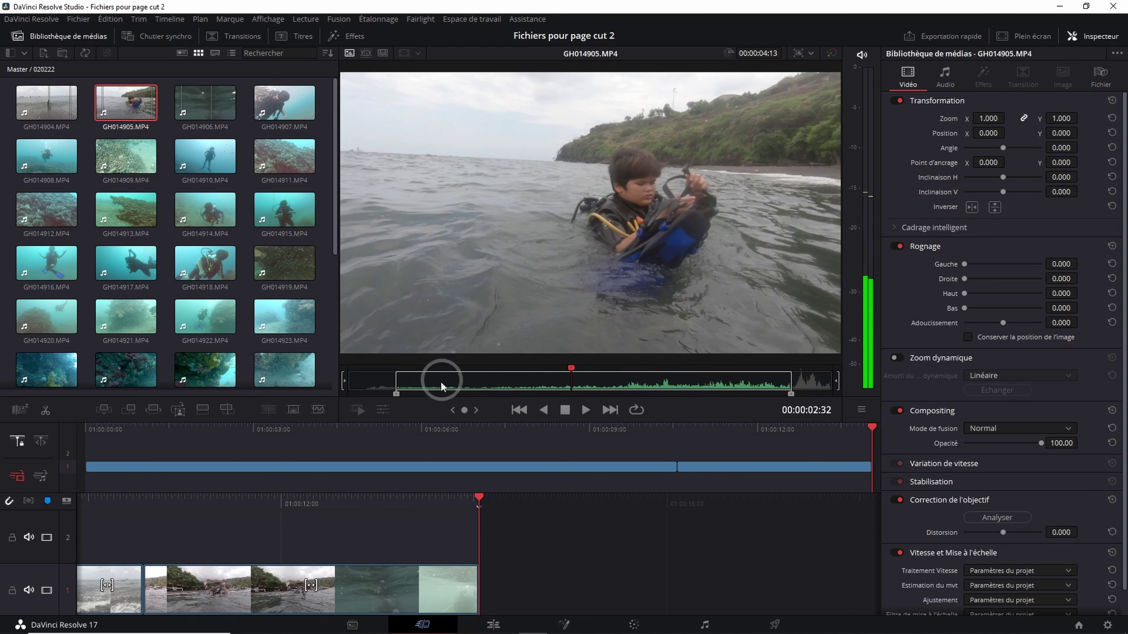
left_click_drag(102, 409, 102, 409)
left_click(676, 431)
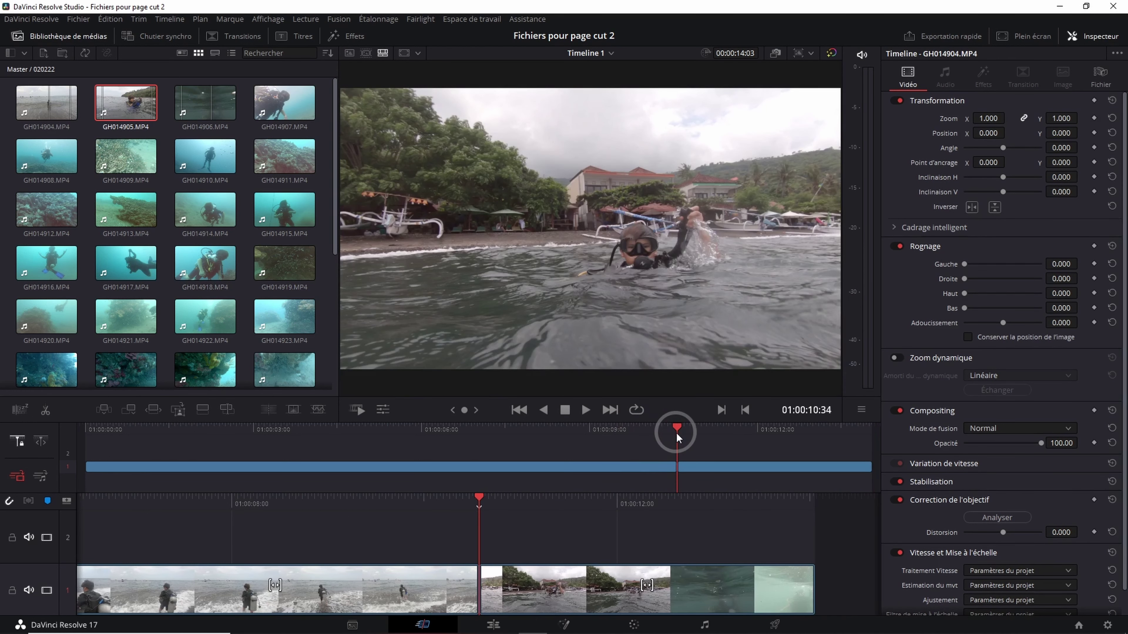
mouse_move(44, 367)
left_mouse_down()
mouse_move(123, 401)
mouse_move(104, 409)
left_mouse_up()
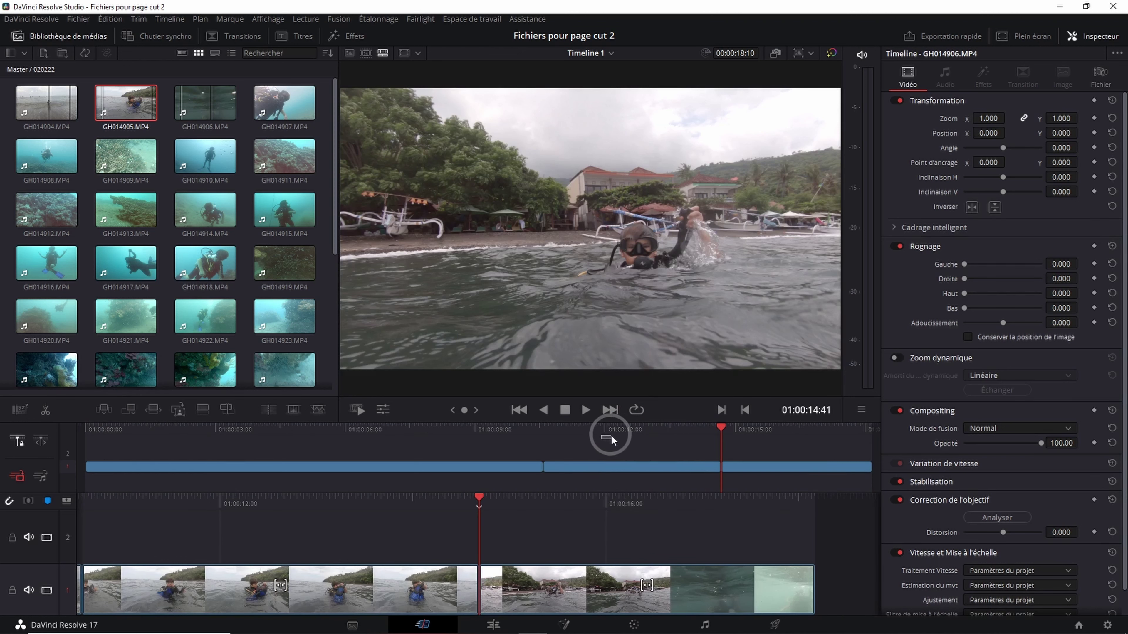
mouse_move(611, 435)
left_mouse_down()
mouse_move(621, 437)
mouse_move(539, 435)
left_mouse_up()
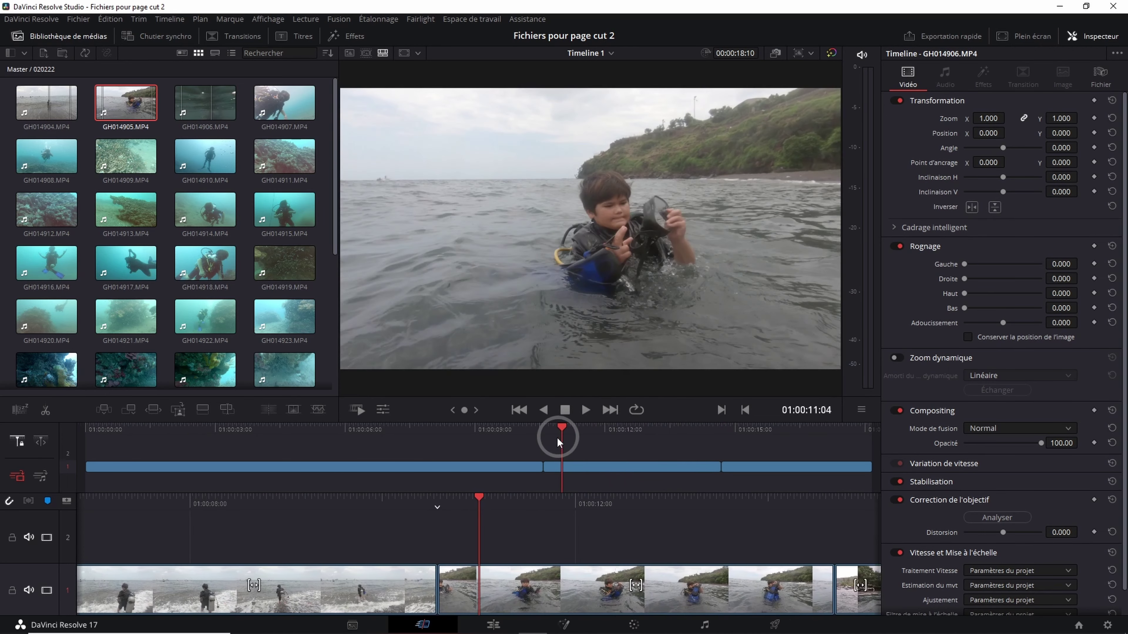
left_click(46, 155)
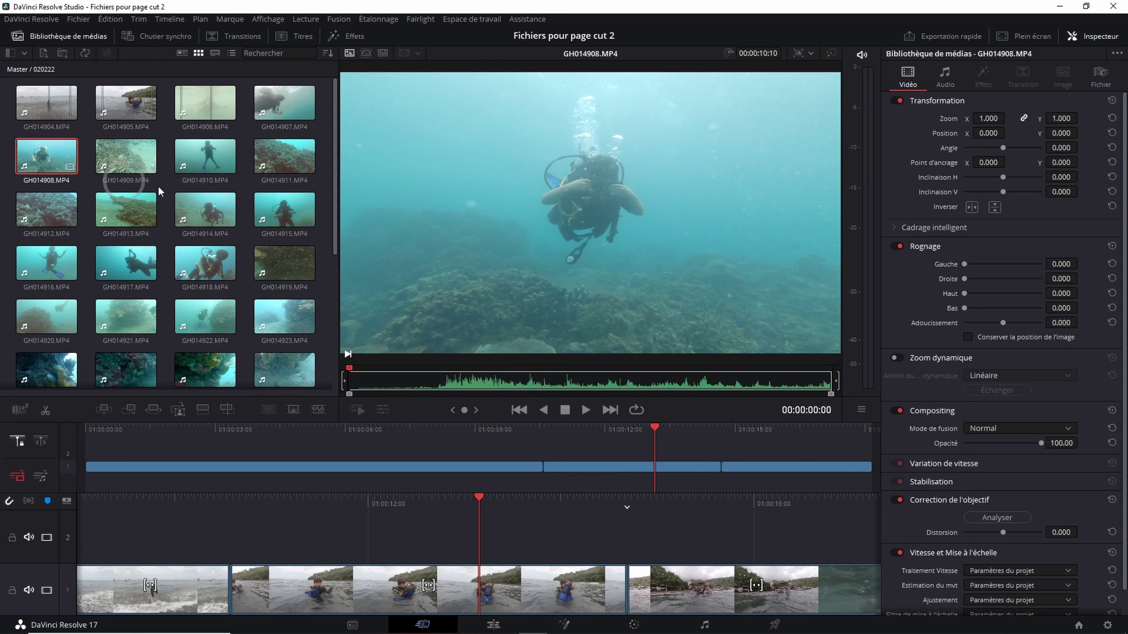
- Append GH014908 from 00:00:02:92 to the timeline end and trim the first cut
mouse_move(369, 373)
left_mouse_down()
mouse_move(813, 366)
mouse_move(796, 375)
left_mouse_up()
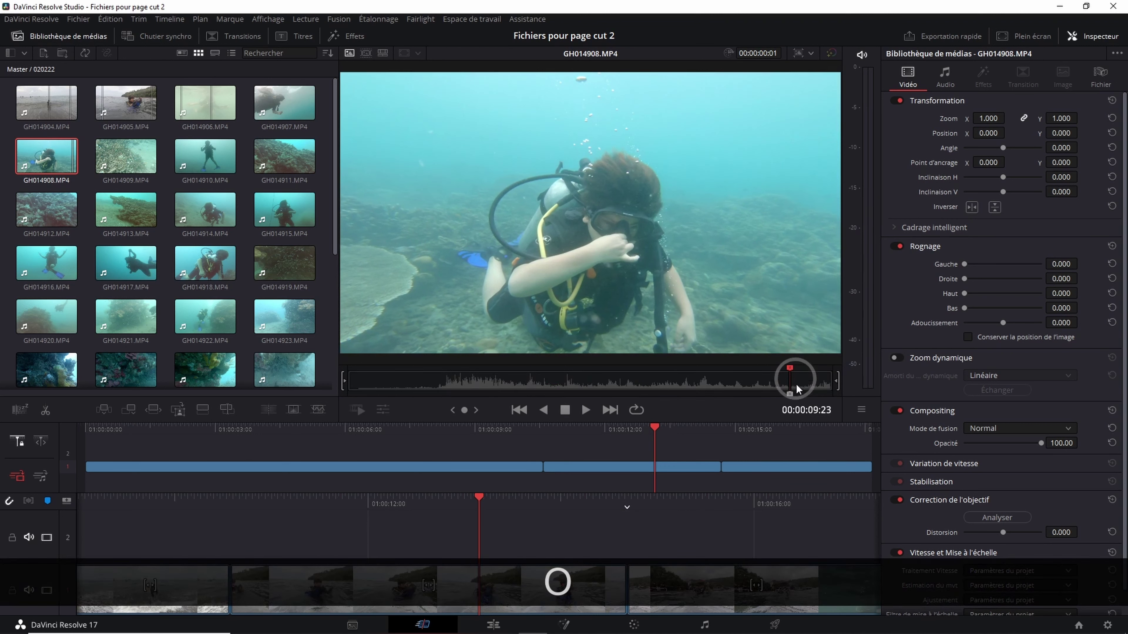
mouse_move(795, 383)
left_mouse_down()
mouse_move(454, 397)
mouse_move(488, 390)
left_mouse_up()
key("i")
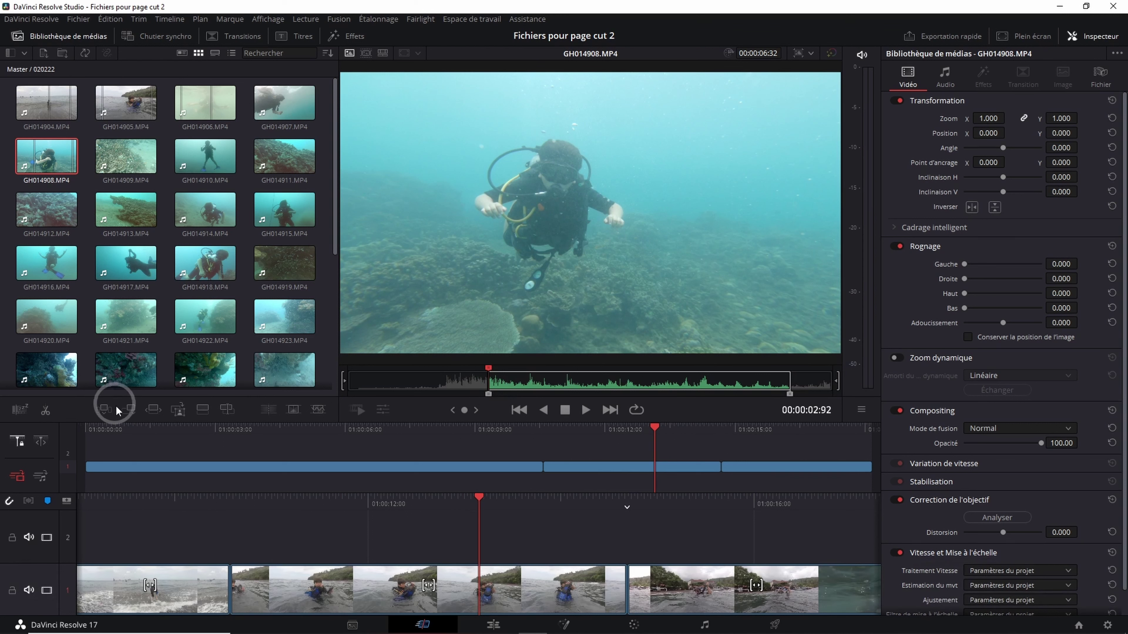
left_click(130, 411)
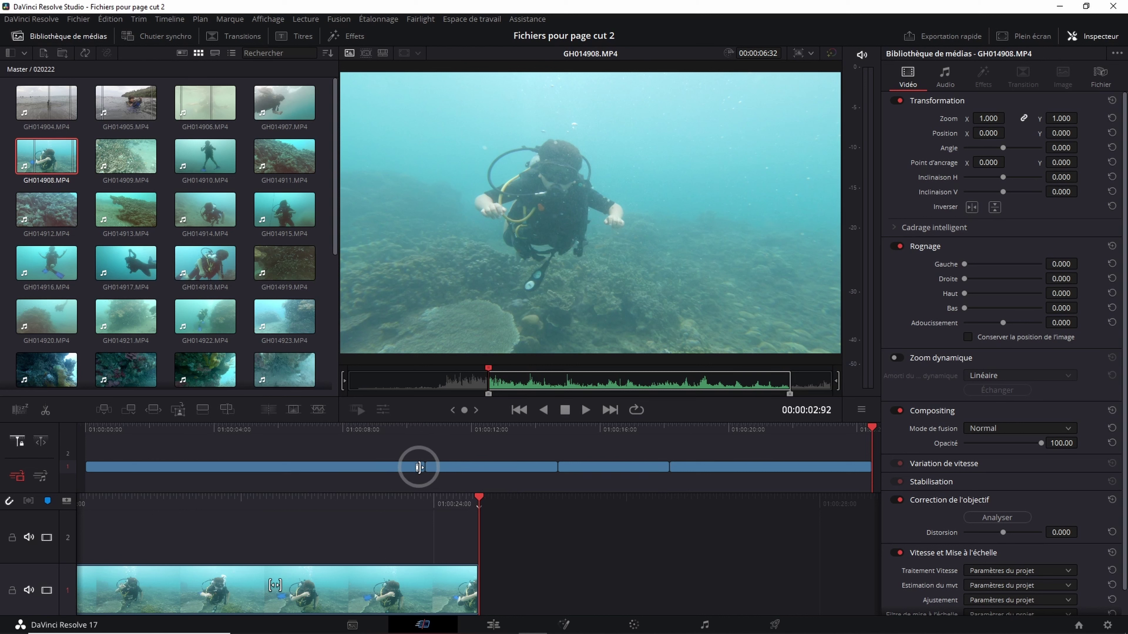
mouse_move(419, 468)
left_mouse_down()
mouse_move(384, 464)
mouse_move(471, 454)
mouse_move(421, 469)
mouse_move(353, 466)
mouse_move(447, 467)
left_mouse_up()
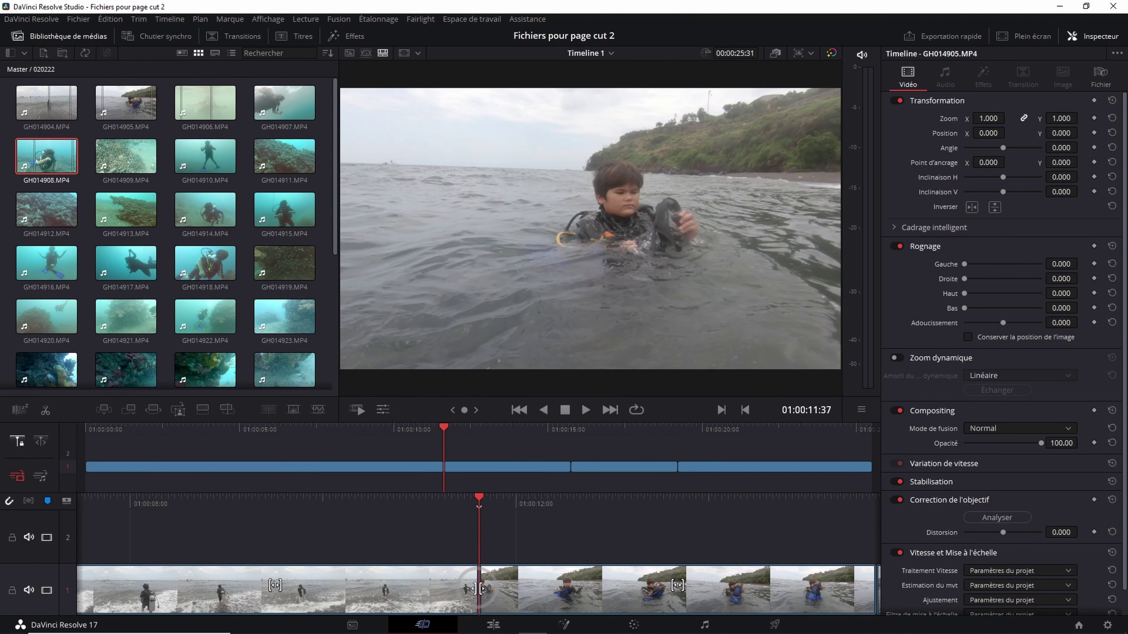
mouse_move(479, 589)
left_mouse_down()
mouse_move(390, 591)
mouse_move(552, 592)
mouse_move(527, 605)
mouse_move(490, 597)
left_mouse_up()
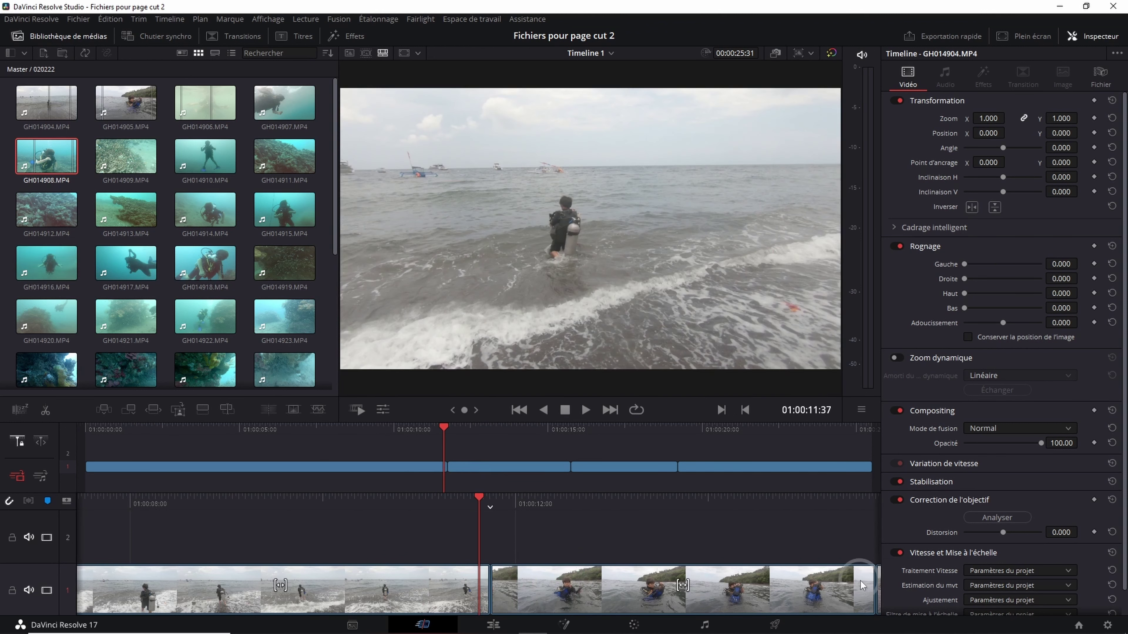
- Roll the cut between the wading and floating shots later in the trim viewer
left_click(498, 591)
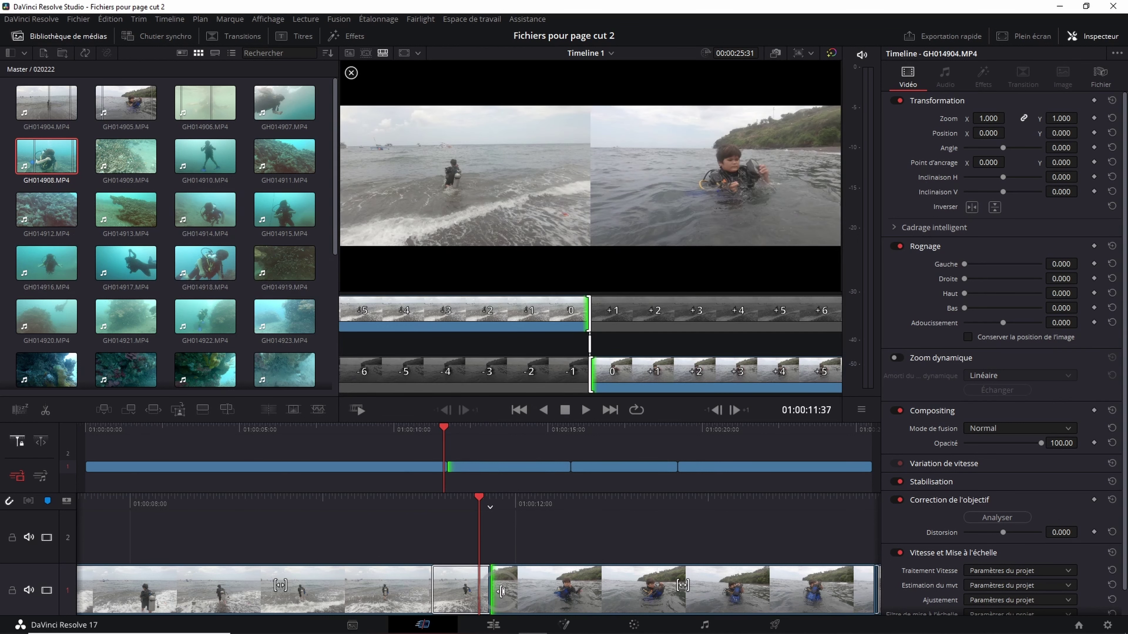
left_click_drag(501, 592, 581, 587)
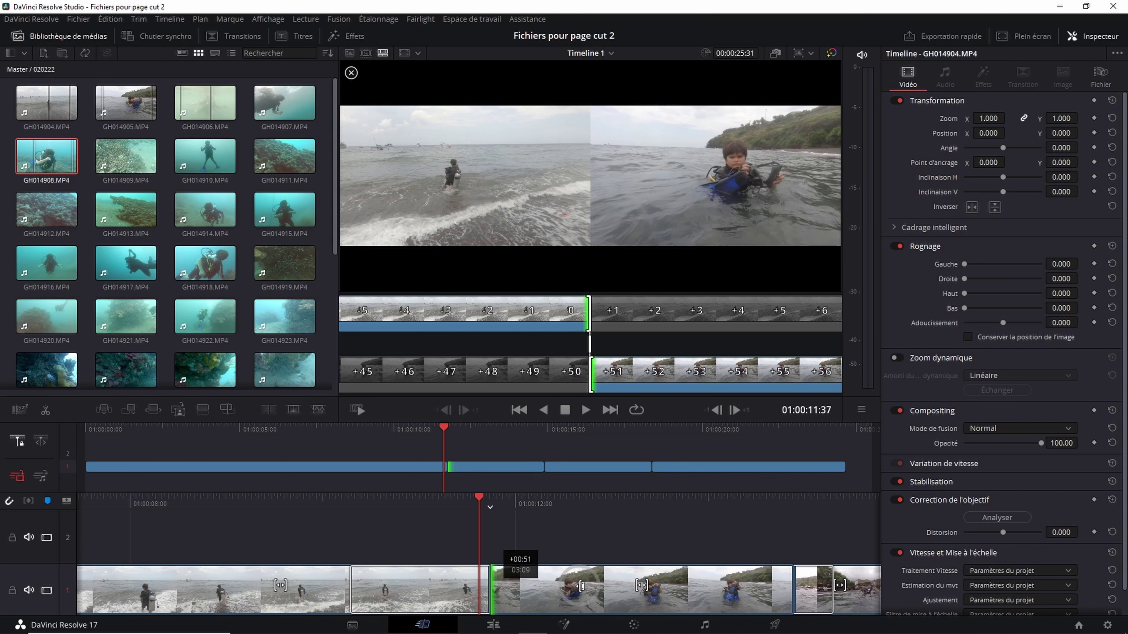
left_click(163, 441)
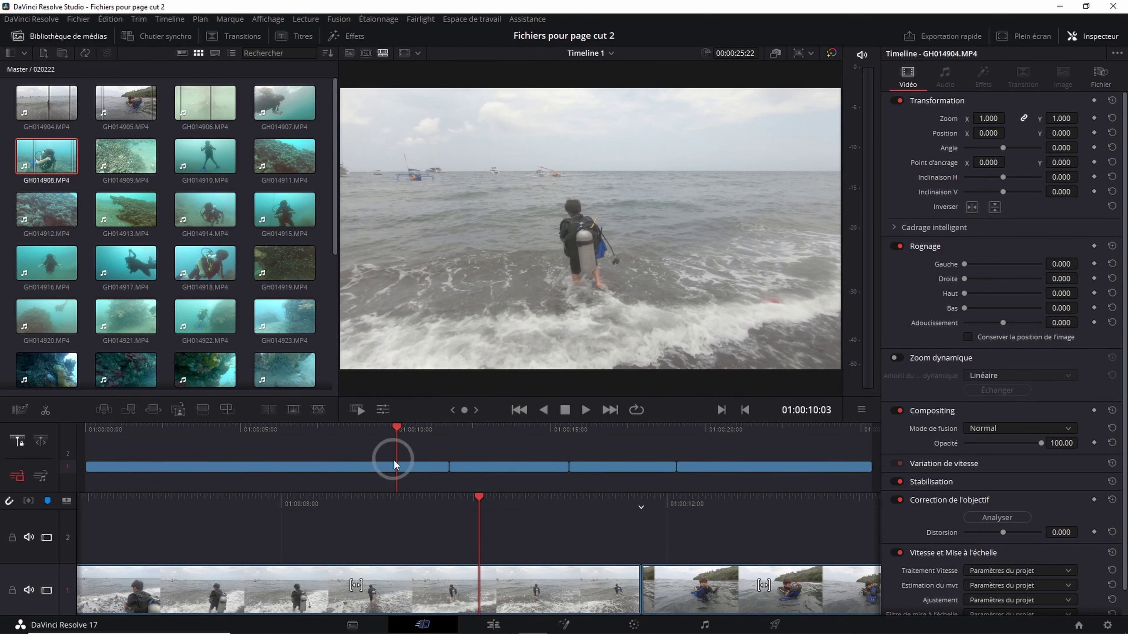
- Try editing GH014910 into the timeline, undo it, and return the playhead to about 01:00:06
left_click(386, 432)
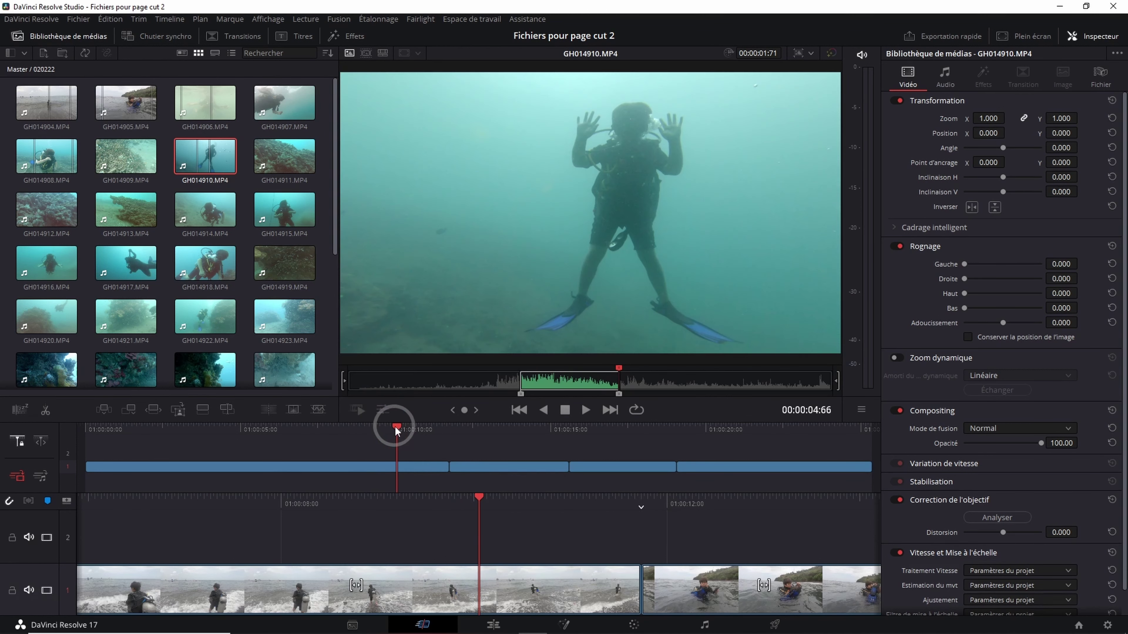
left_click_drag(397, 429, 326, 429)
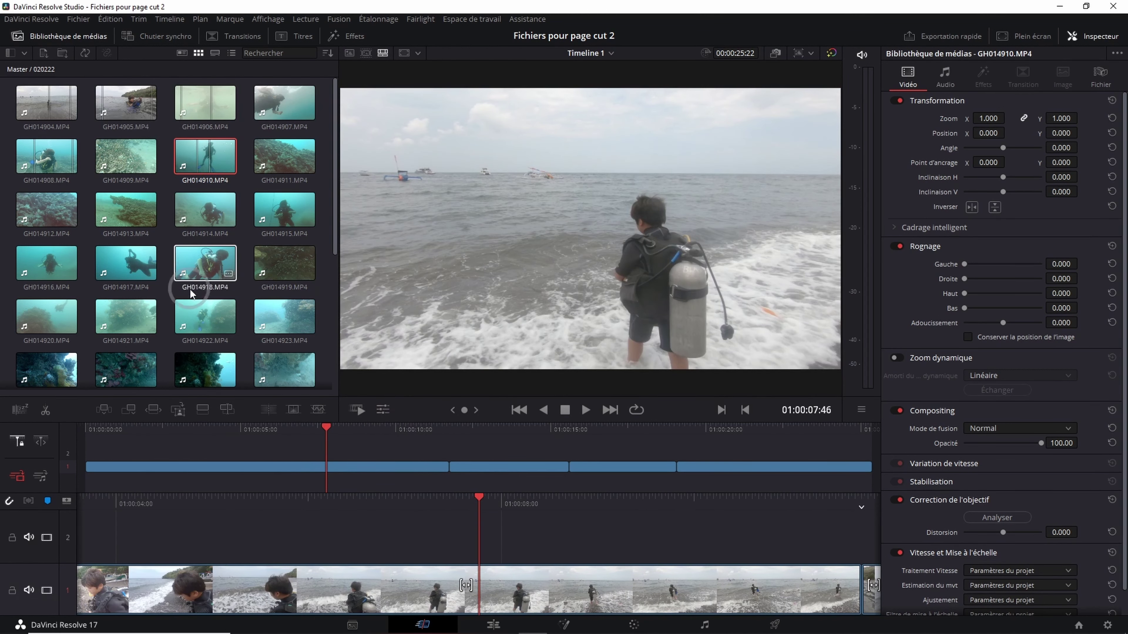
left_click(151, 409)
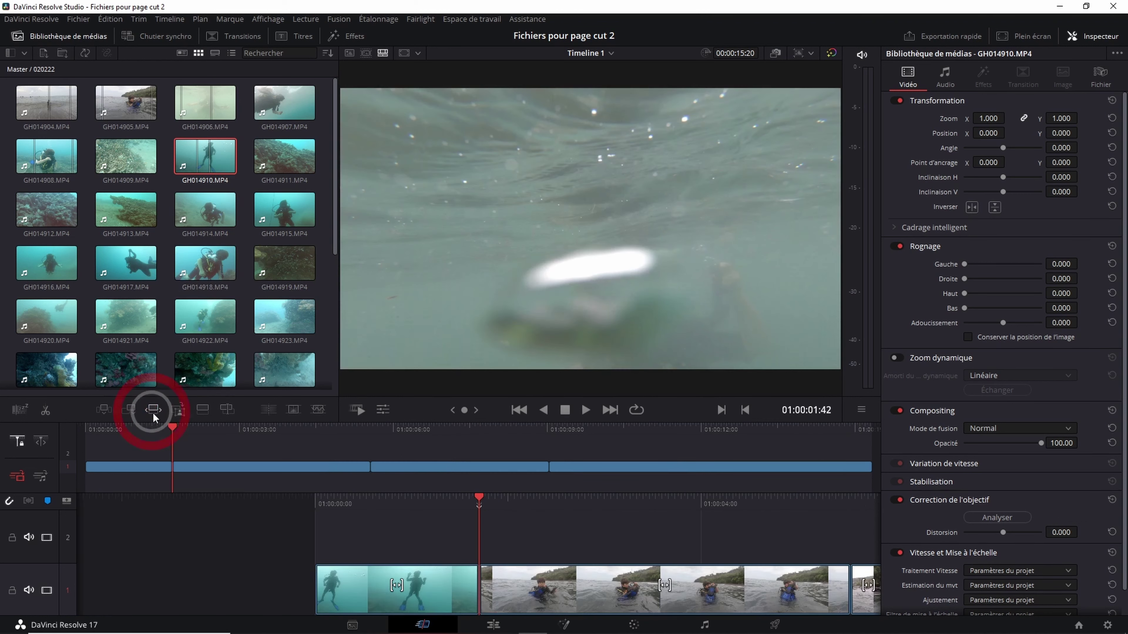
left_click_drag(173, 429, 64, 429)
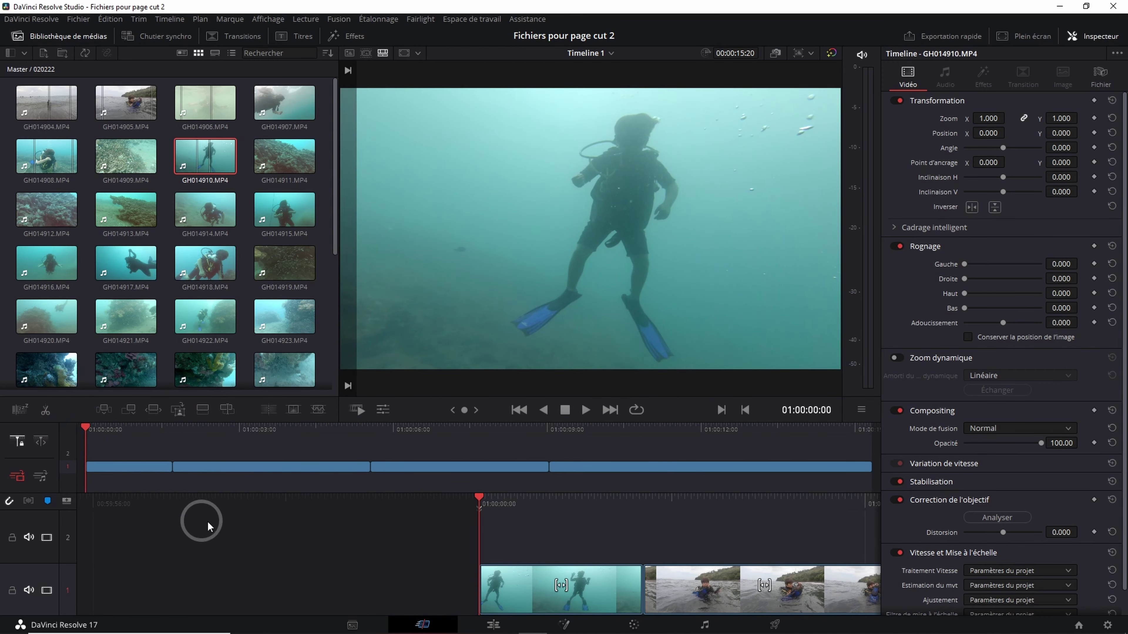
key("ctrl+z")
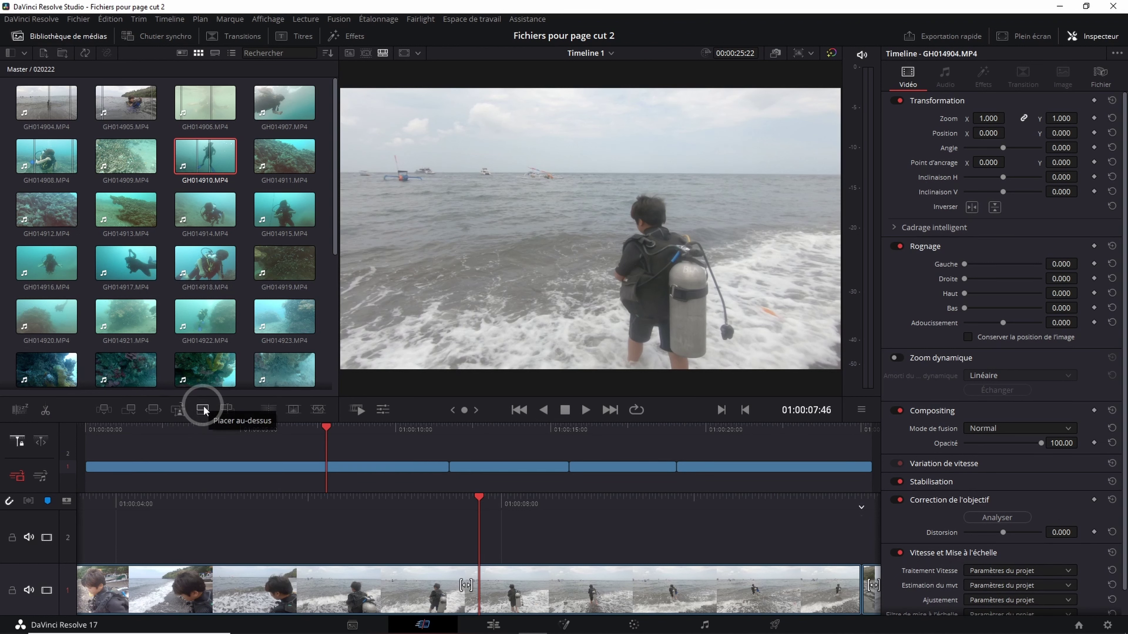
left_click_drag(327, 427, 291, 432)
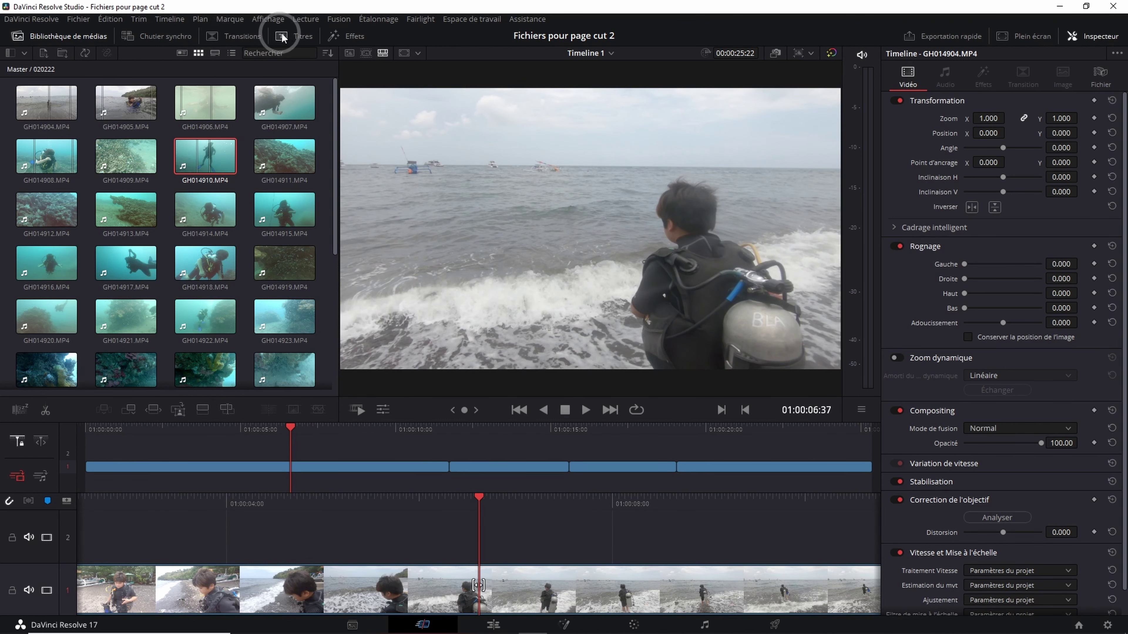
left_click(294, 36)
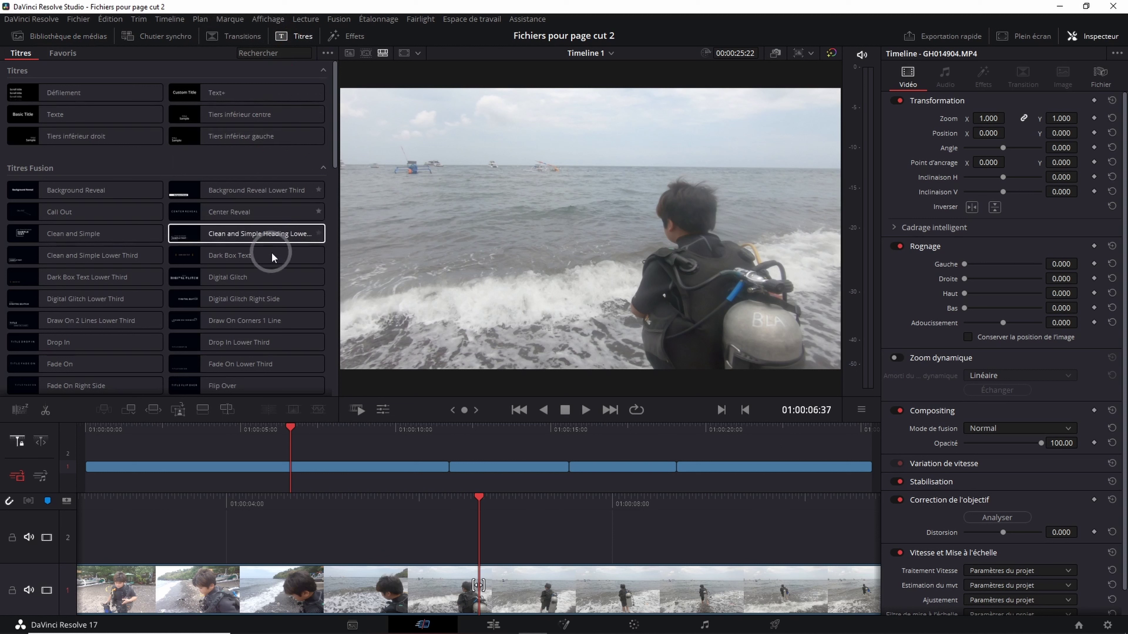
left_click(52, 95)
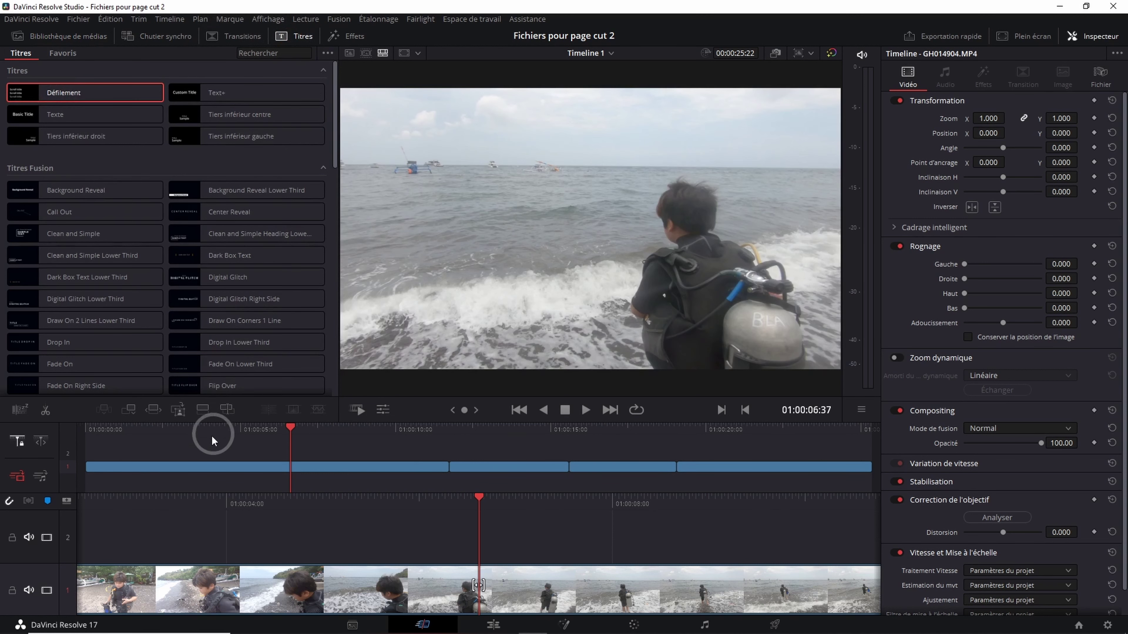
left_click(202, 409)
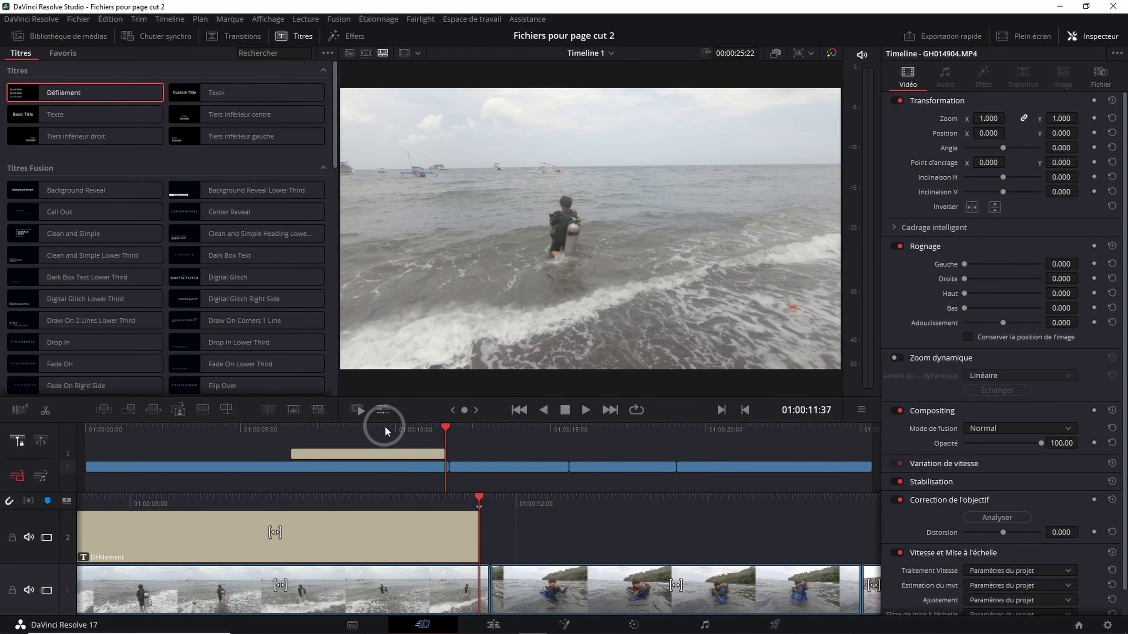
mouse_move(397, 429)
left_mouse_down()
mouse_move(259, 431)
mouse_move(377, 425)
mouse_move(303, 423)
left_mouse_up()
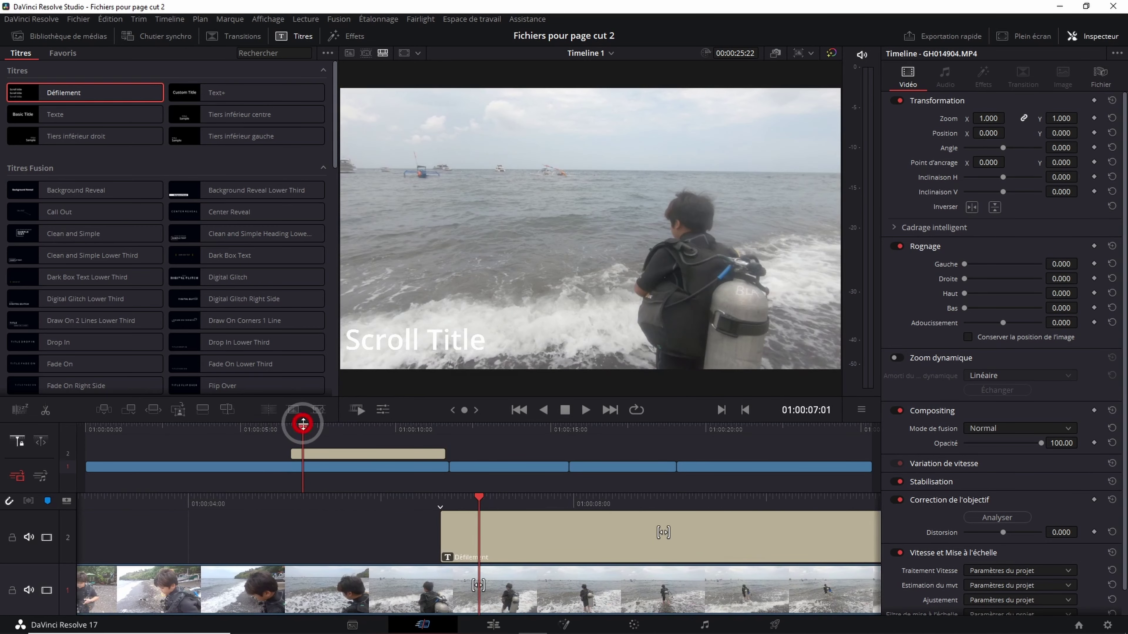
left_click(325, 465)
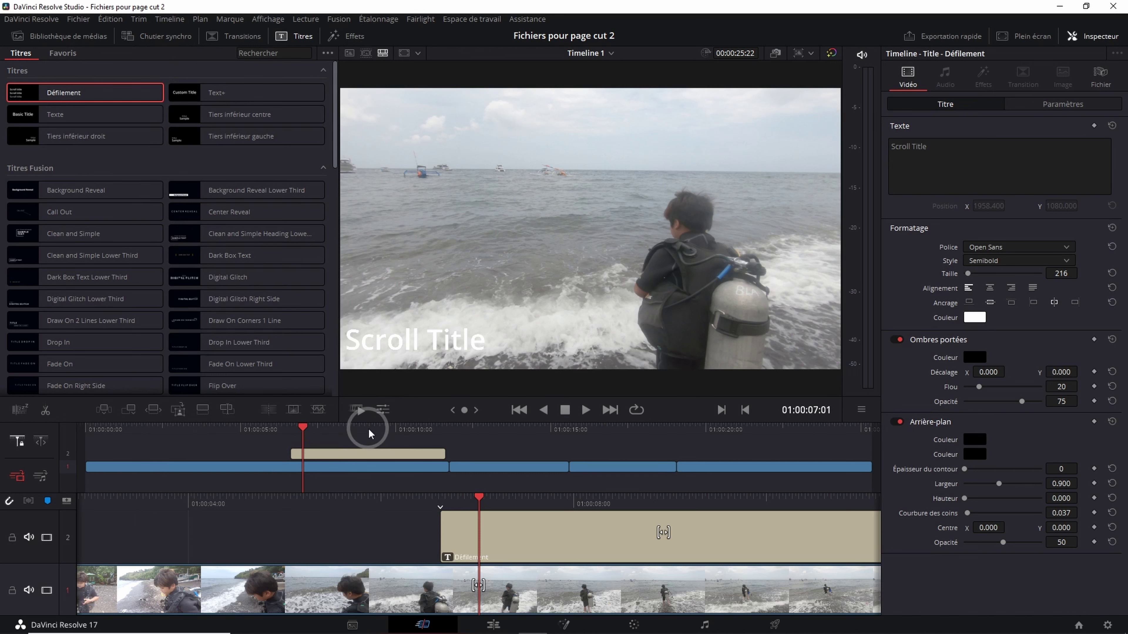
mouse_move(368, 428)
left_mouse_down()
mouse_move(317, 435)
mouse_move(350, 444)
left_mouse_up()
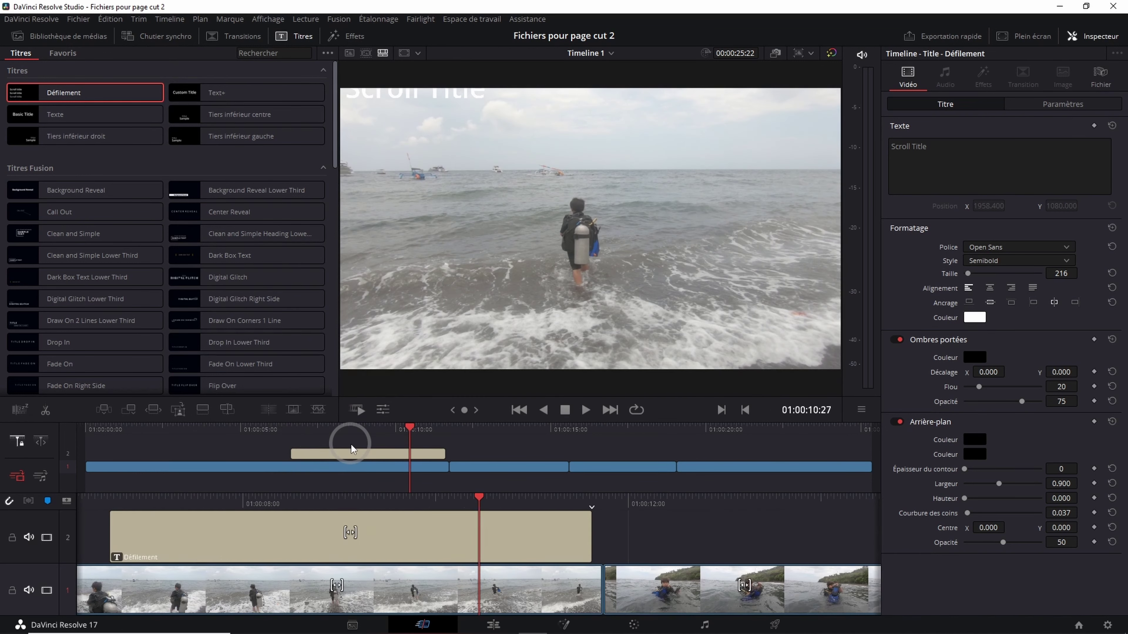
key("ctrl+z")
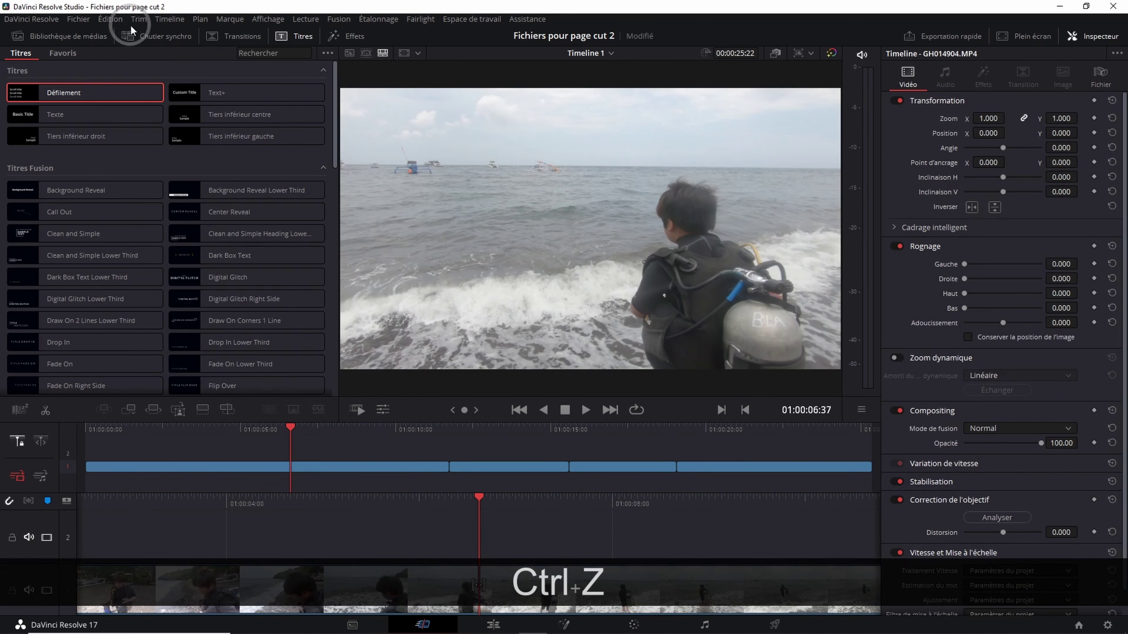
left_click(66, 34)
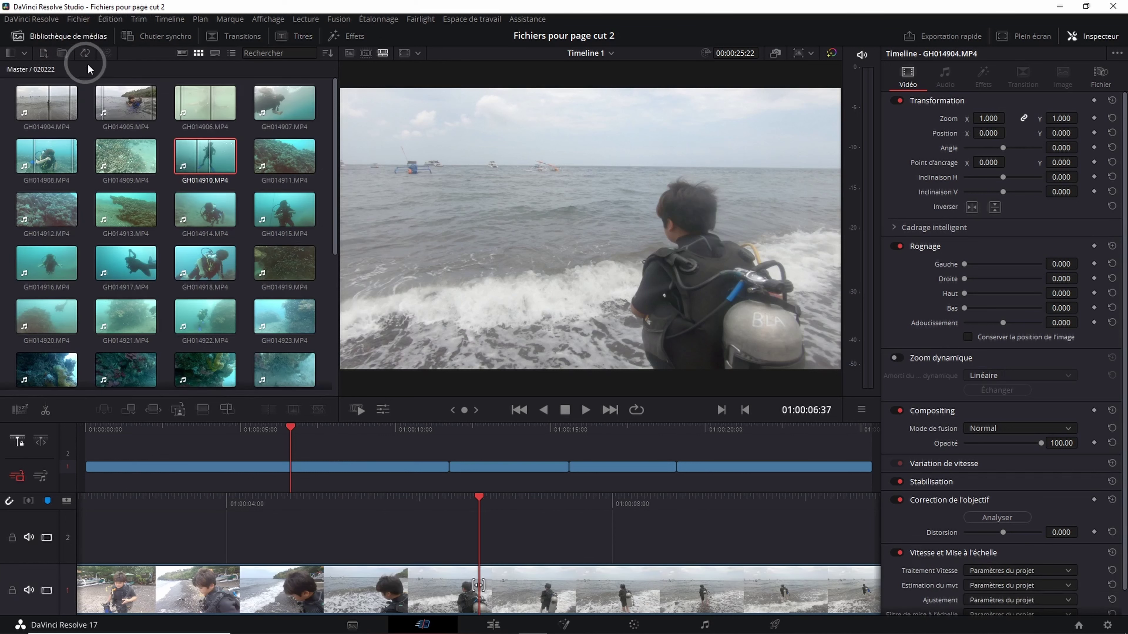
- Rescale the timeline view and scrub the playhead to 01:00:19:04 at the diver clip
left_click_drag(478, 502, 499, 506)
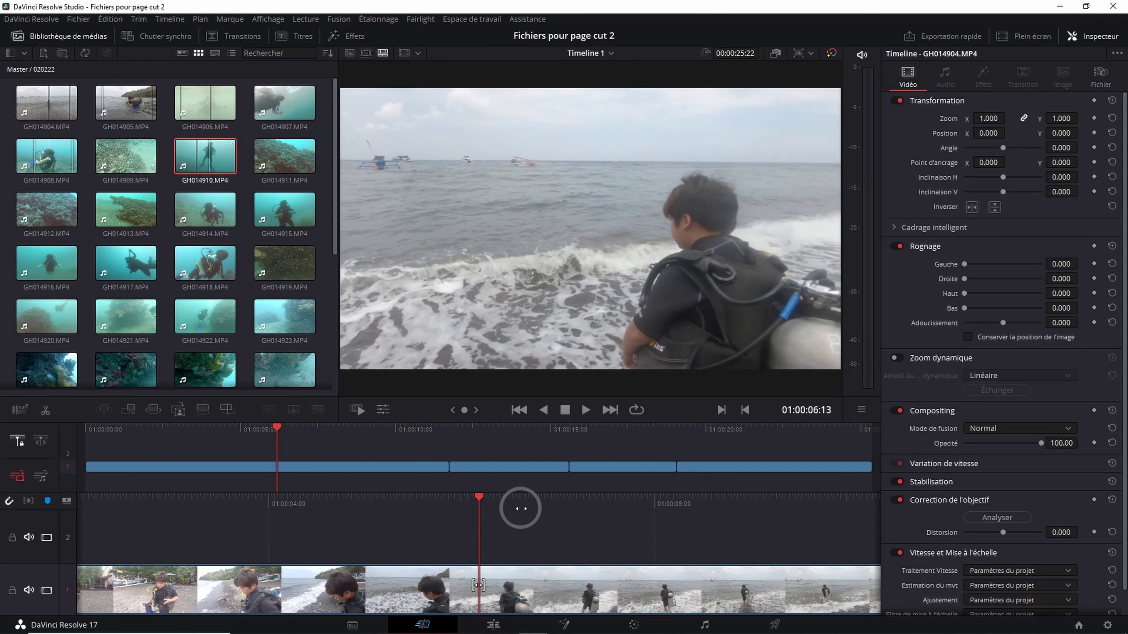
left_click(41, 441)
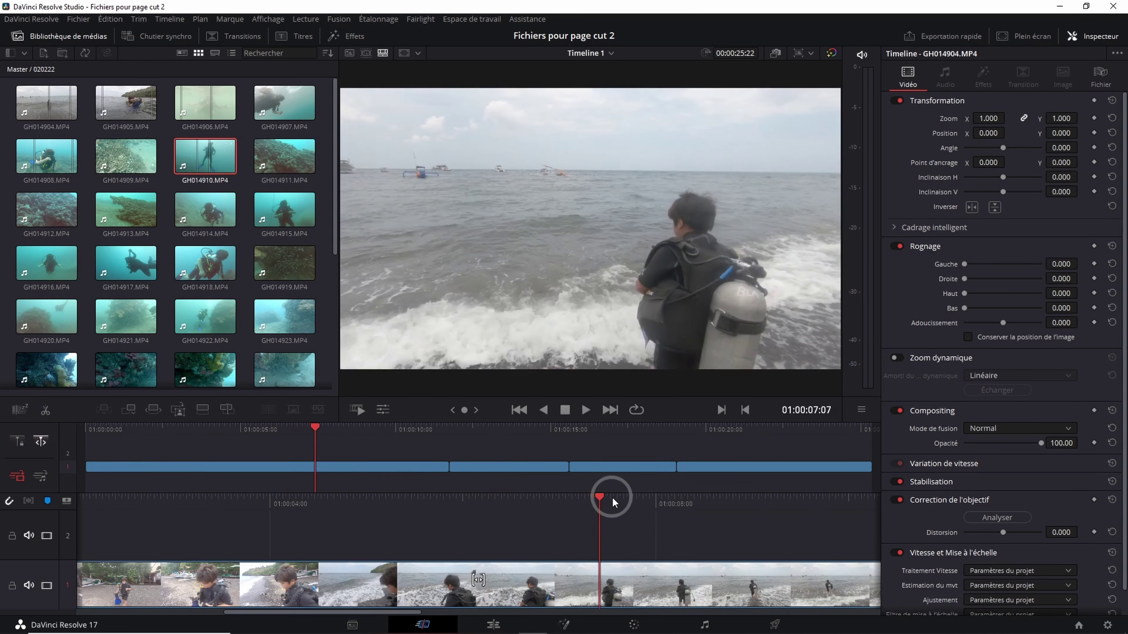
mouse_move(484, 511)
left_mouse_down()
mouse_move(360, 536)
mouse_move(521, 520)
left_mouse_up()
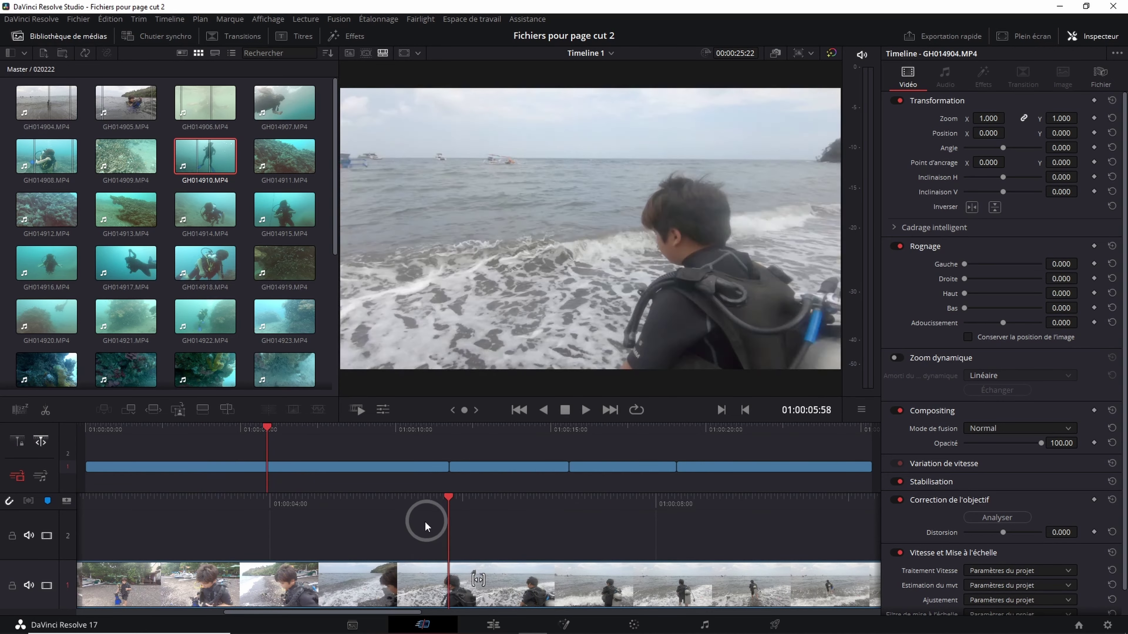
left_click_drag(522, 520, 447, 517)
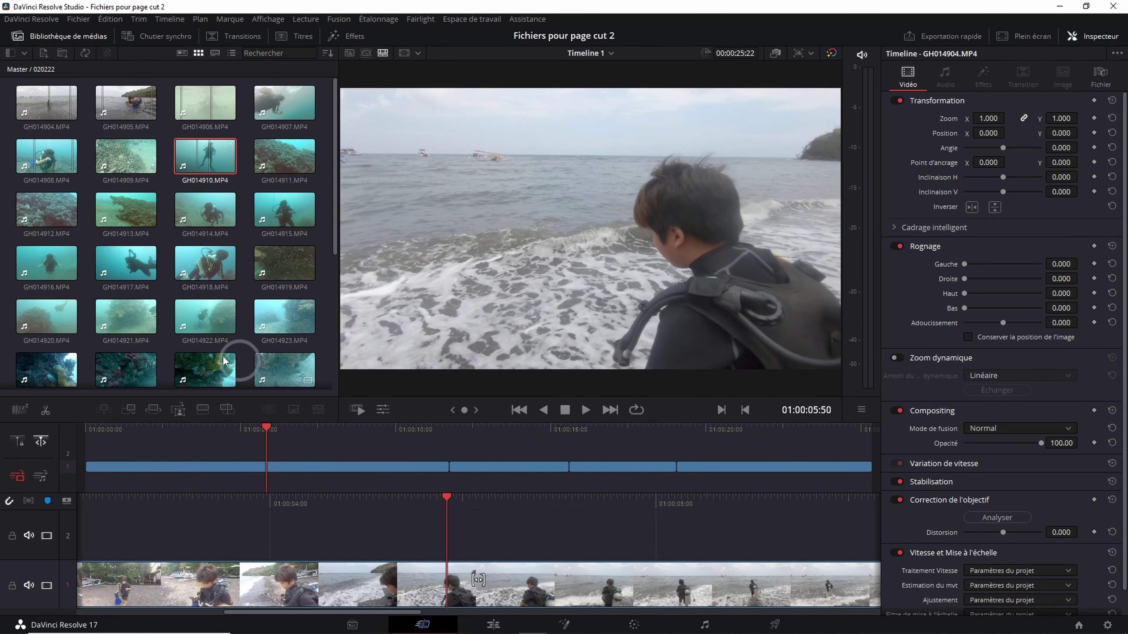
left_click(19, 444)
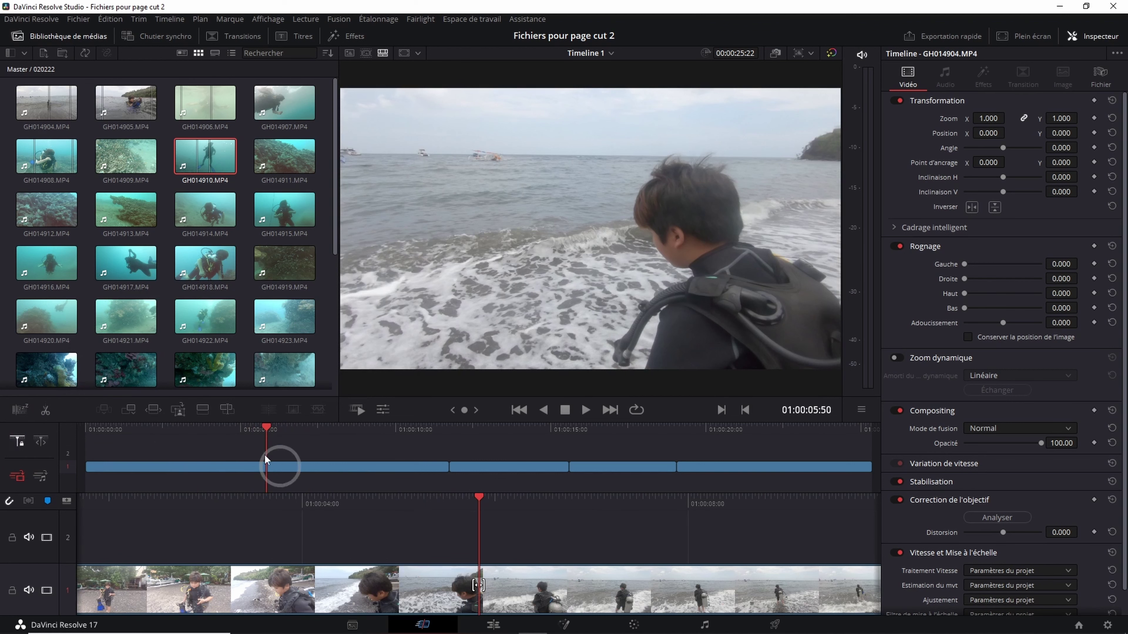
left_click_drag(278, 431, 554, 436)
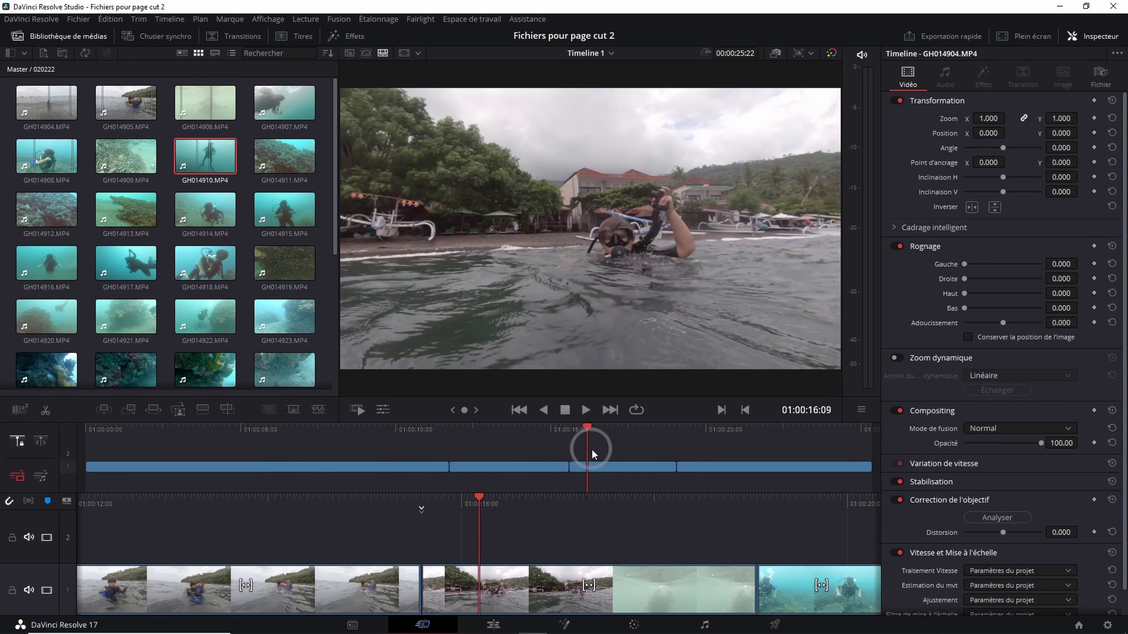
left_click_drag(553, 437, 593, 438)
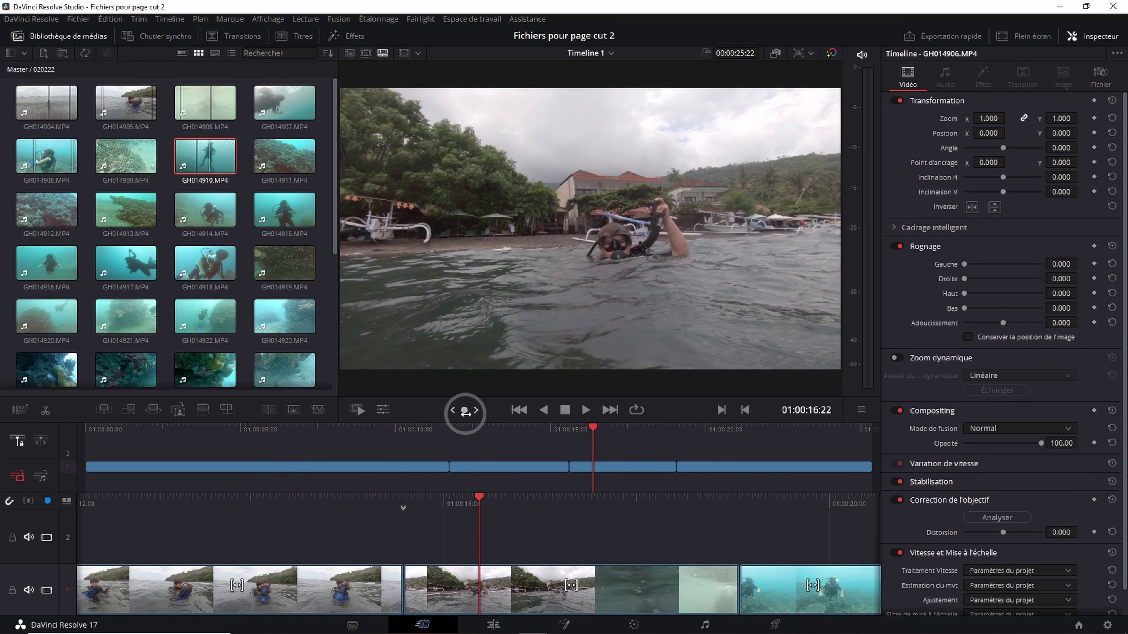
mouse_move(464, 413)
left_mouse_down()
mouse_move(498, 416)
mouse_move(327, 412)
mouse_move(500, 411)
left_mouse_up()
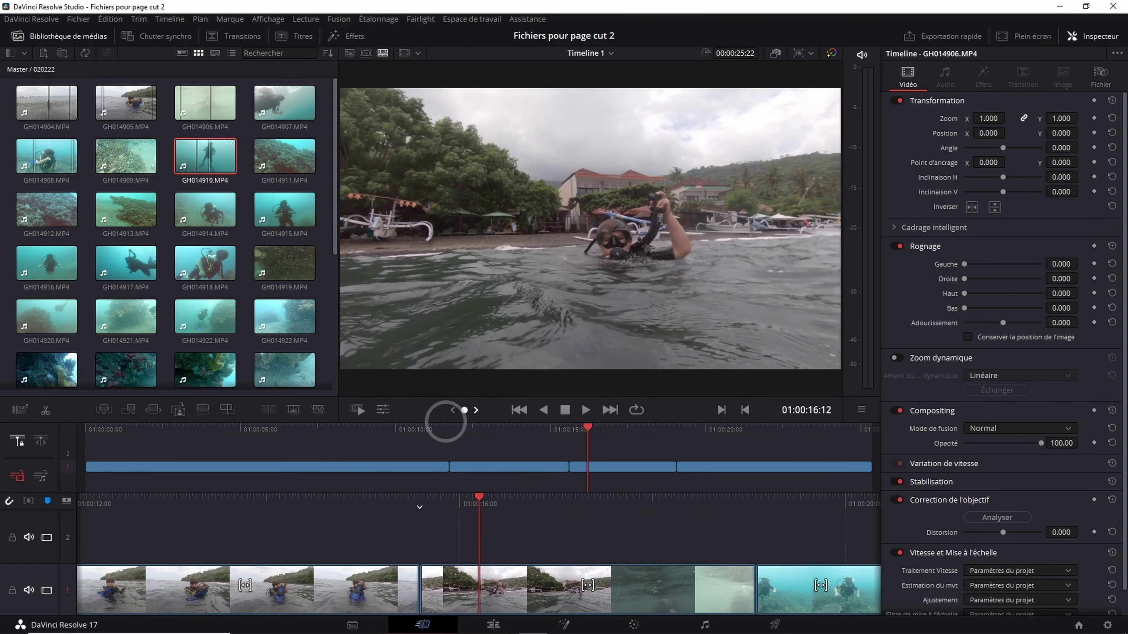
left_click_drag(500, 411, 472, 409)
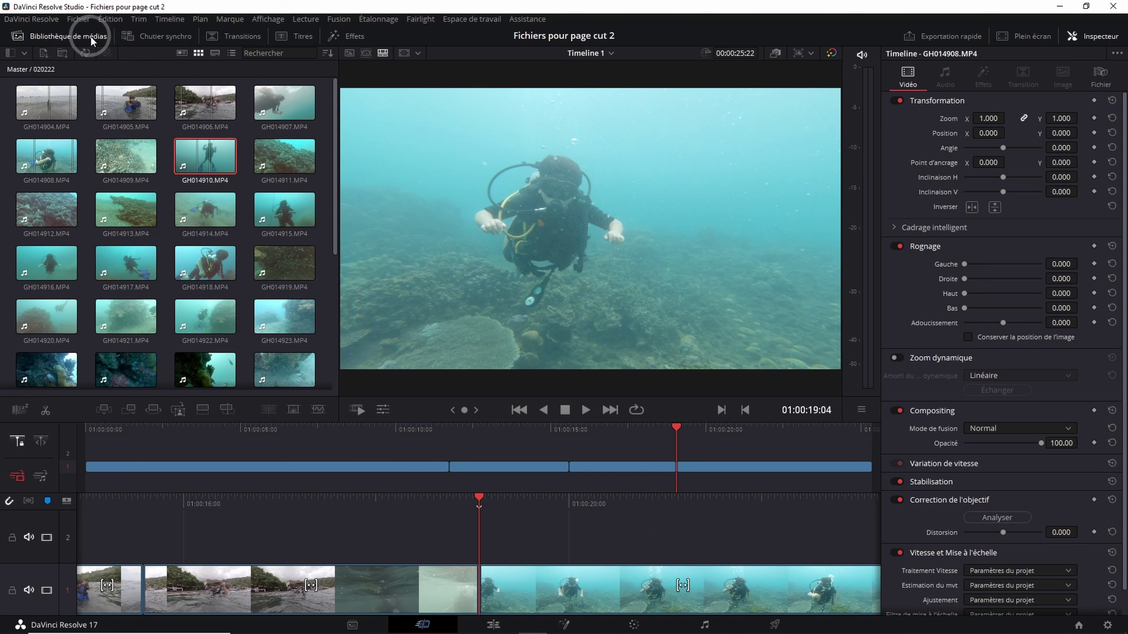
- Apply the Fondu additif transition at the first clip cut
left_click(128, 37)
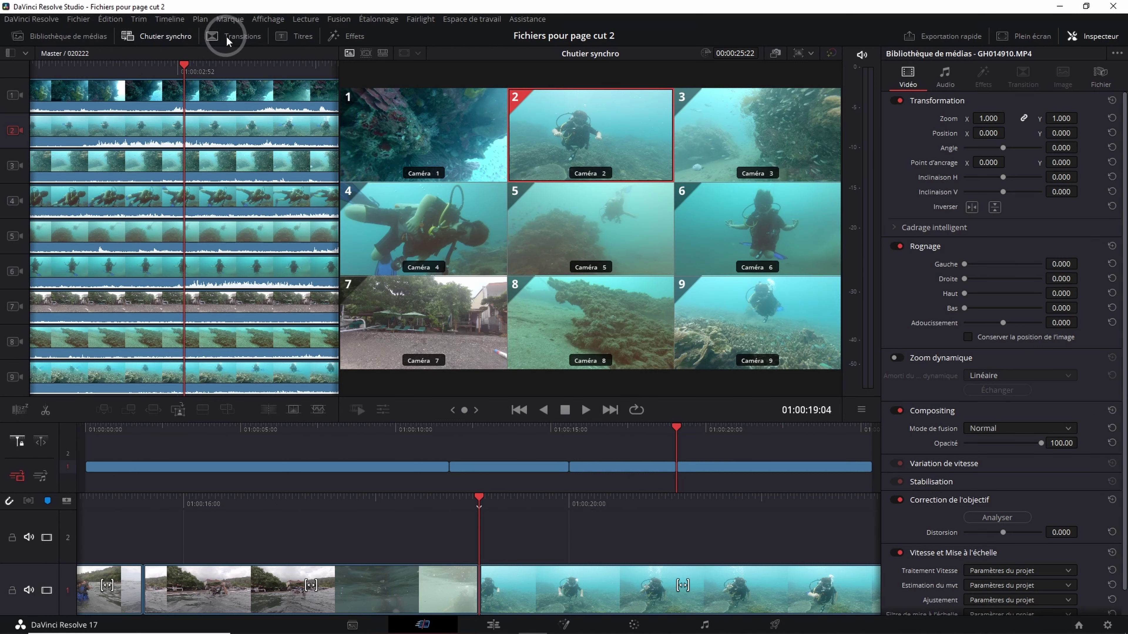
left_click(228, 36)
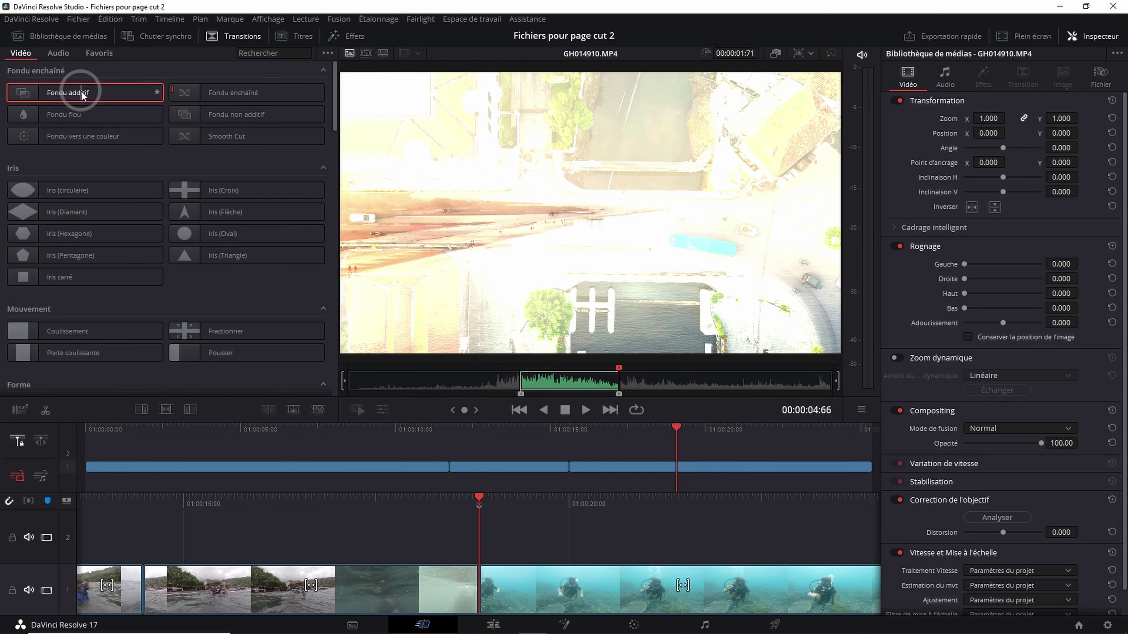
left_click_drag(82, 95, 476, 583)
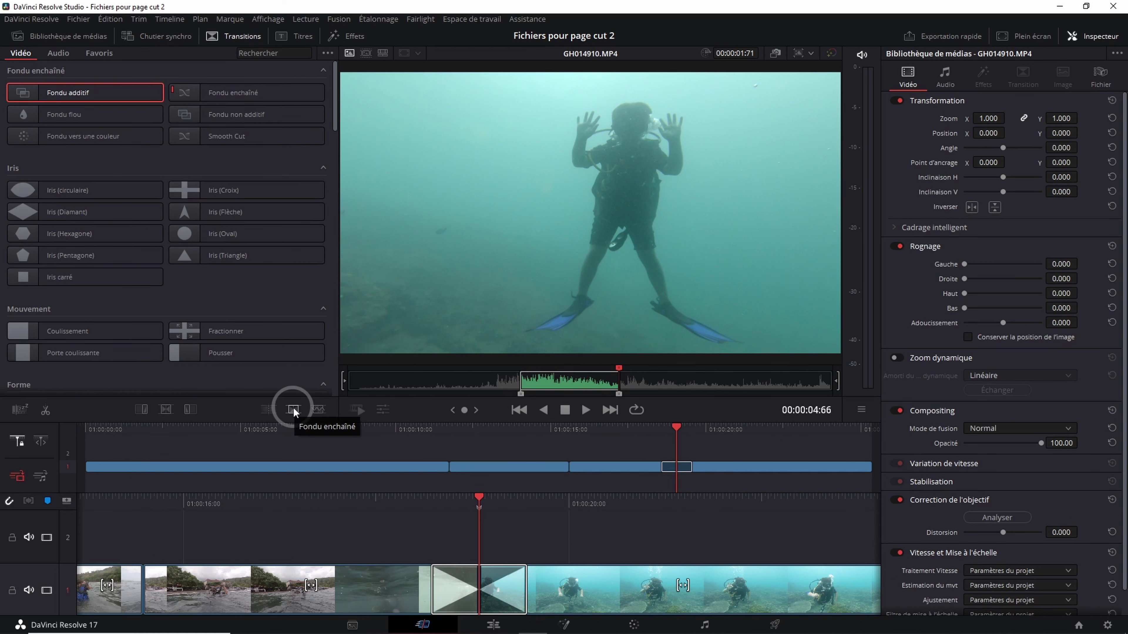
- Put a Fondu non additif on the cut near 01:00:11 in place of a trial dissolve
left_click(166, 431)
left_click_drag(220, 440, 450, 425)
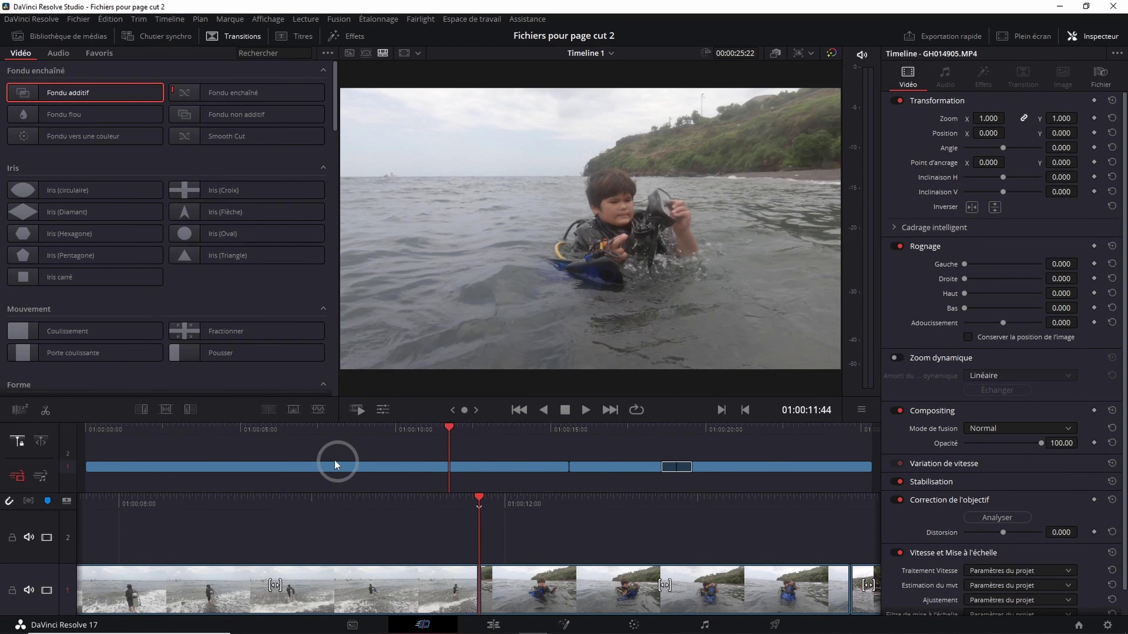
left_click(294, 410)
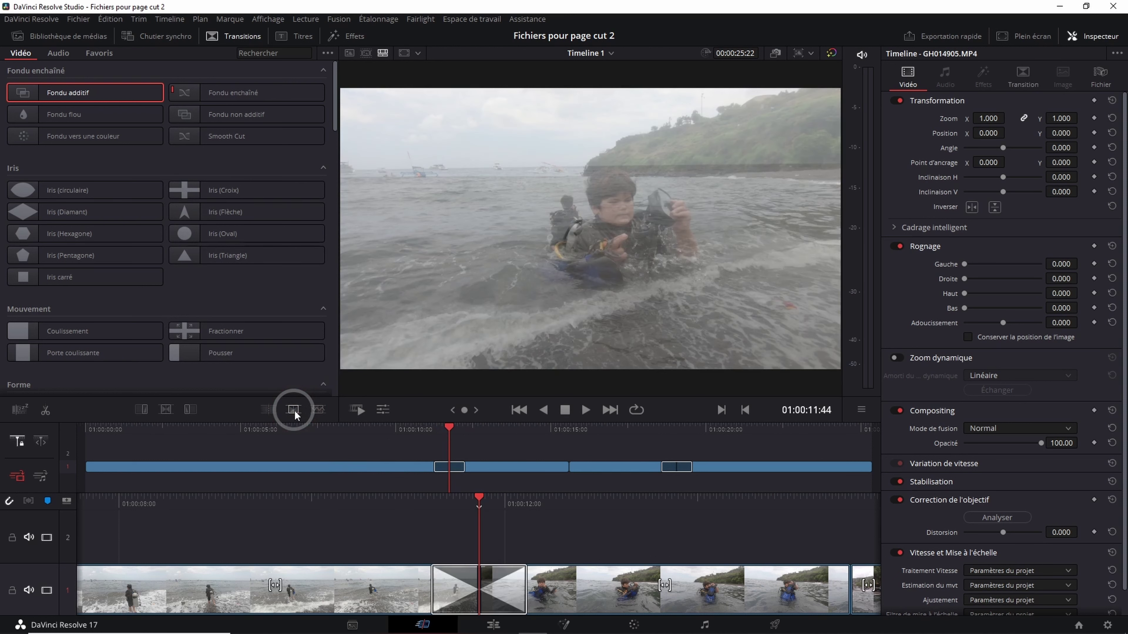
key("ctrl+z")
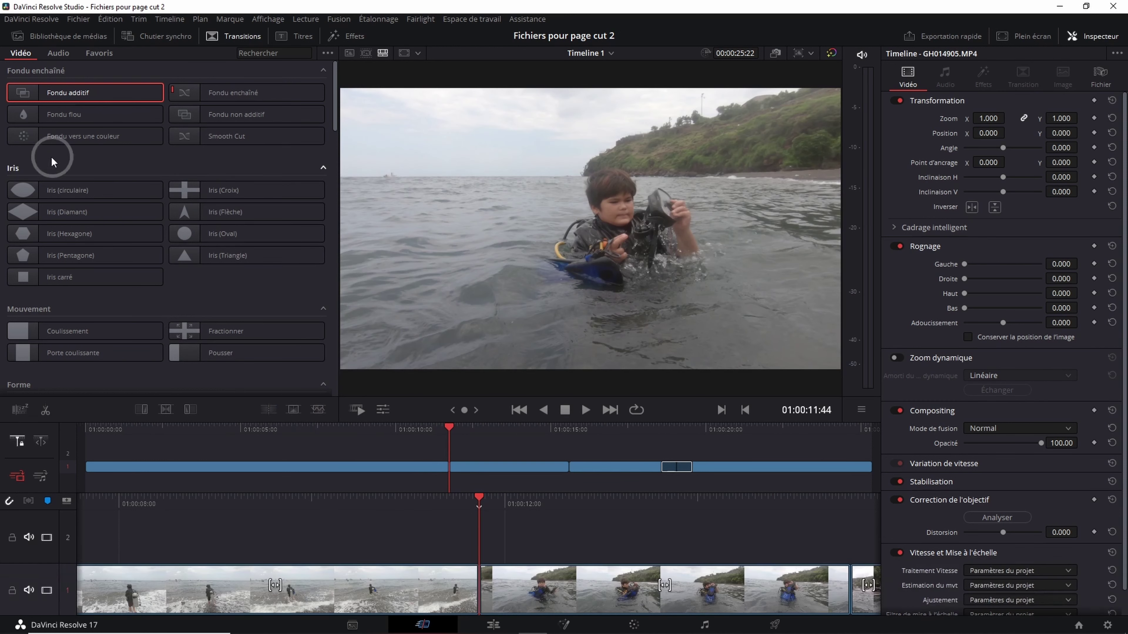
left_click(246, 114)
left_click_drag(228, 109, 474, 589)
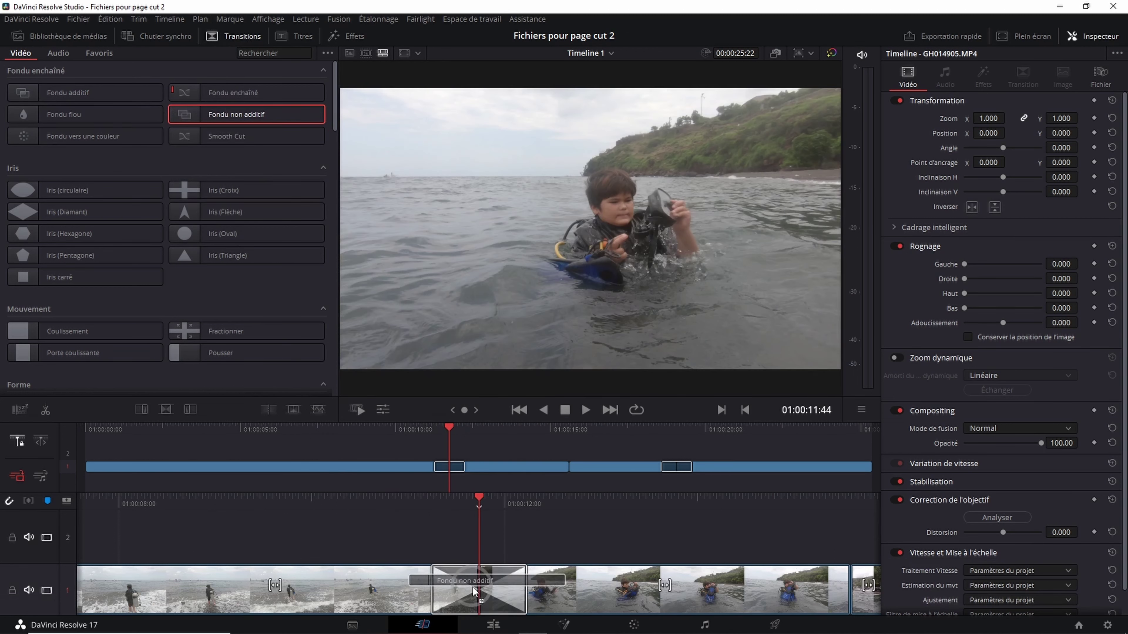
left_click_drag(473, 591, 473, 590)
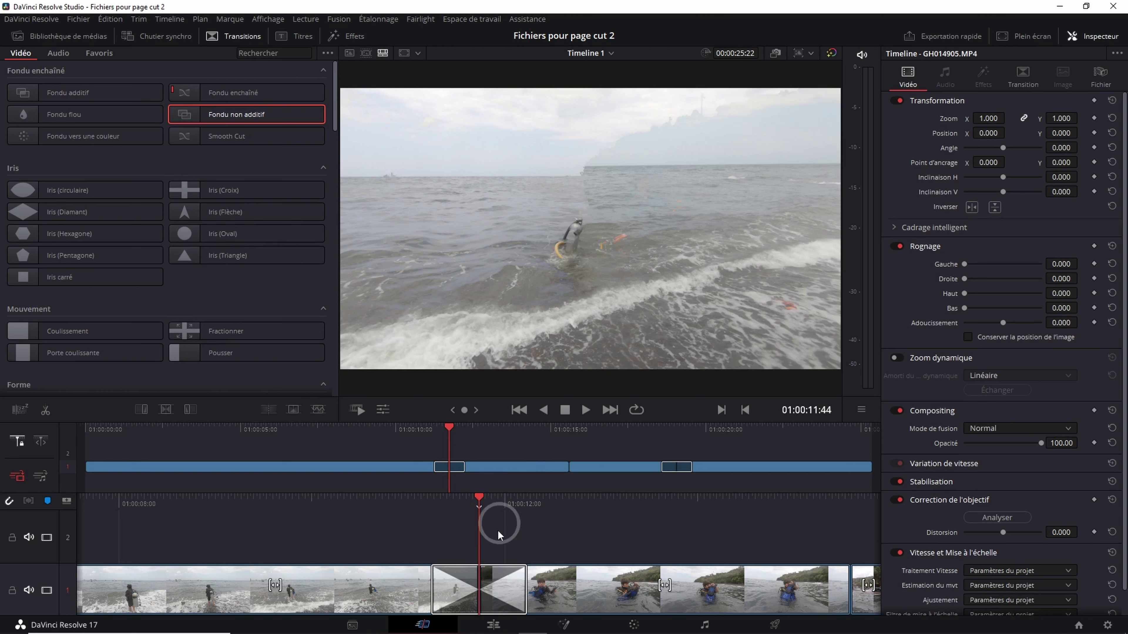
- Add an Iris (circulaire) transition at the cut into the diver clip and scrub through it
mouse_move(74, 189)
left_mouse_down()
mouse_move(581, 431)
mouse_move(573, 462)
left_mouse_up()
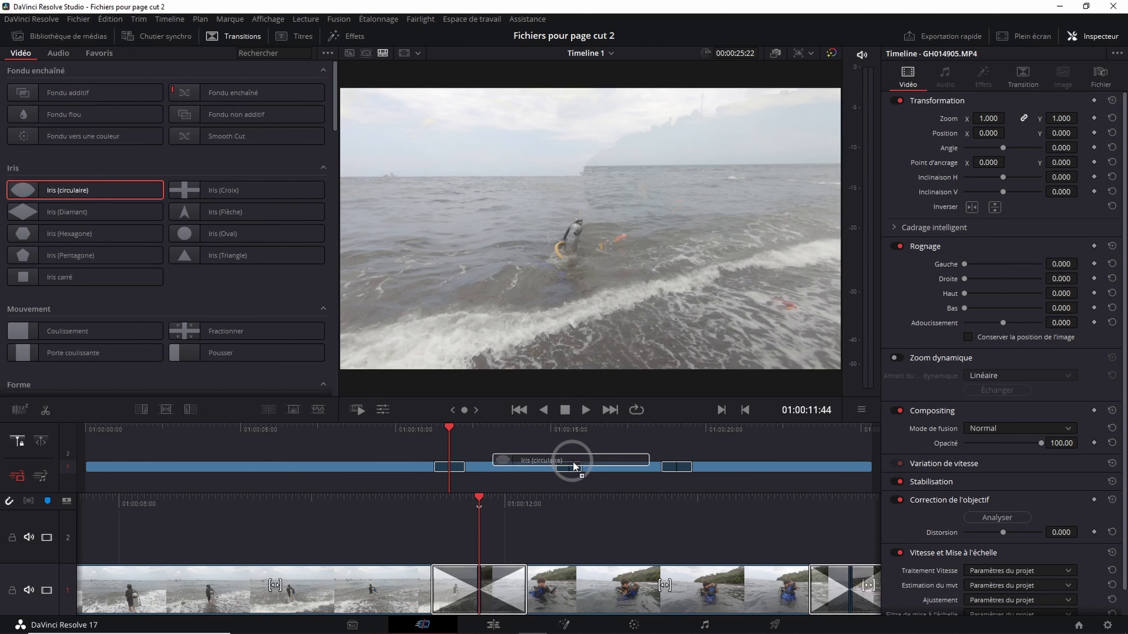
left_click(541, 429)
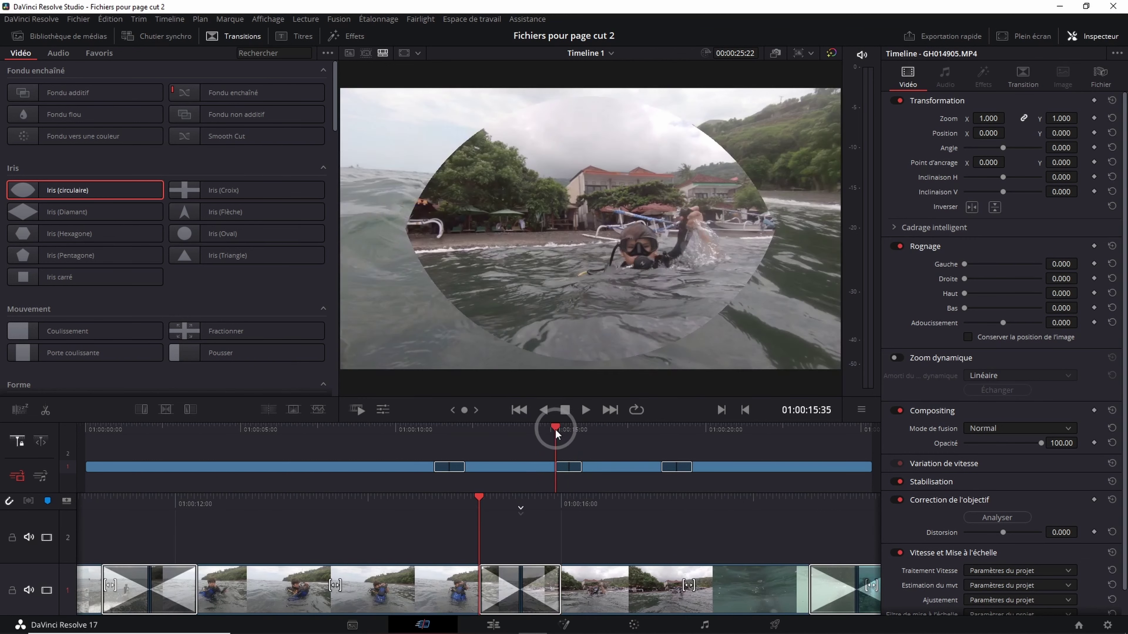
mouse_move(542, 431)
left_mouse_down()
mouse_move(562, 433)
mouse_move(534, 429)
left_mouse_up()
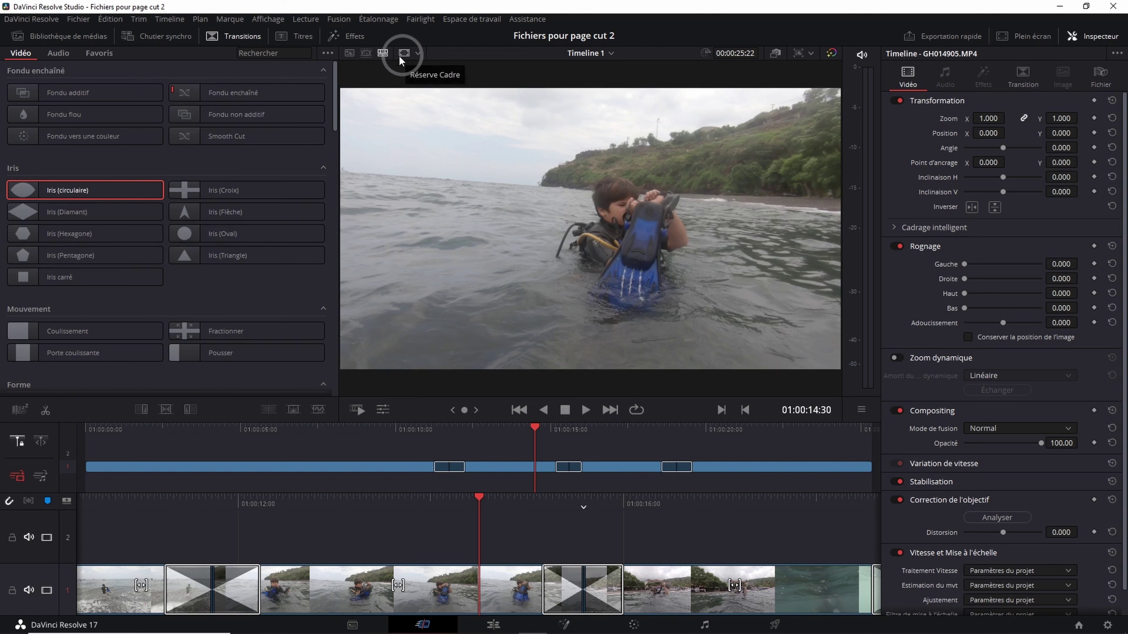
- Scroll through the Titres list and view Effets, then return to the Bibliothèque de médias clips
left_click(295, 35)
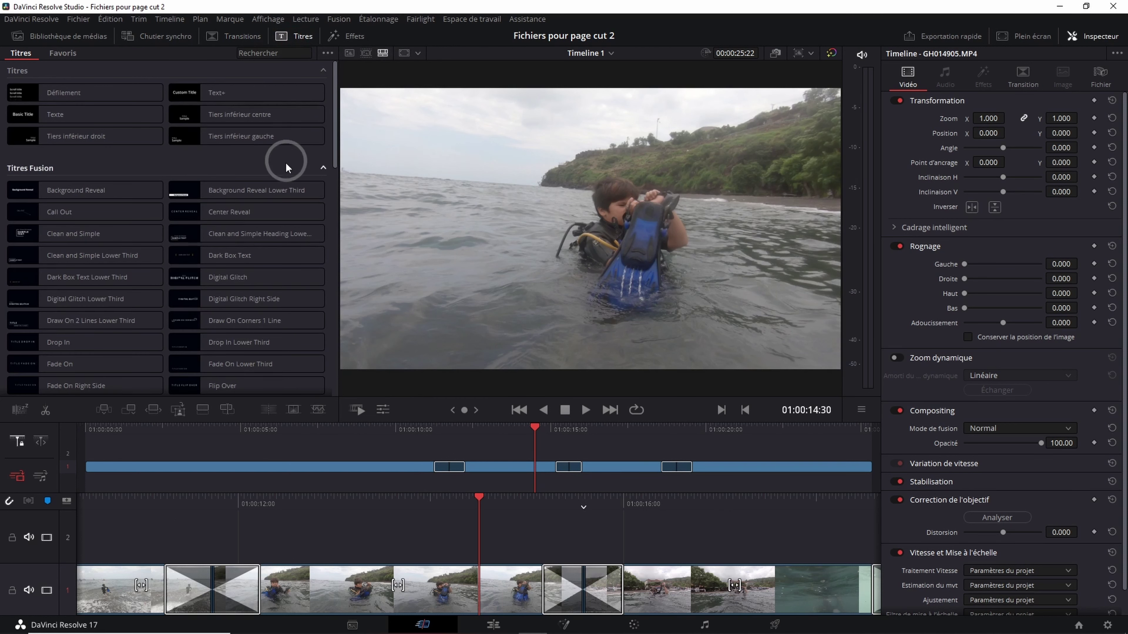
scroll(218, 318, "down", 5)
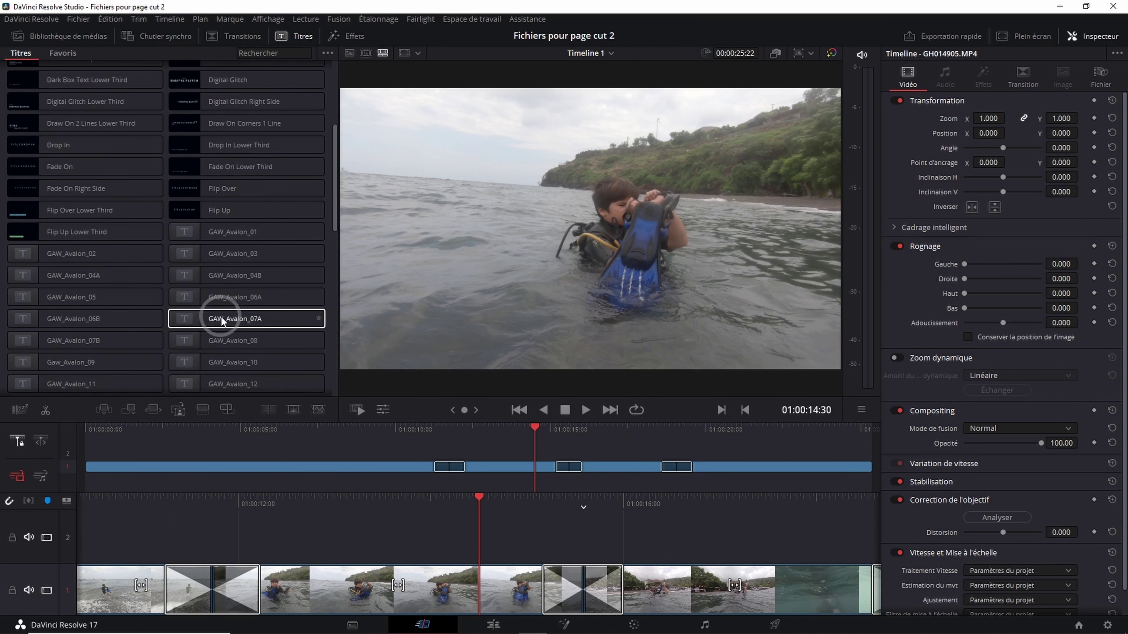
scroll(216, 321, "up", 5)
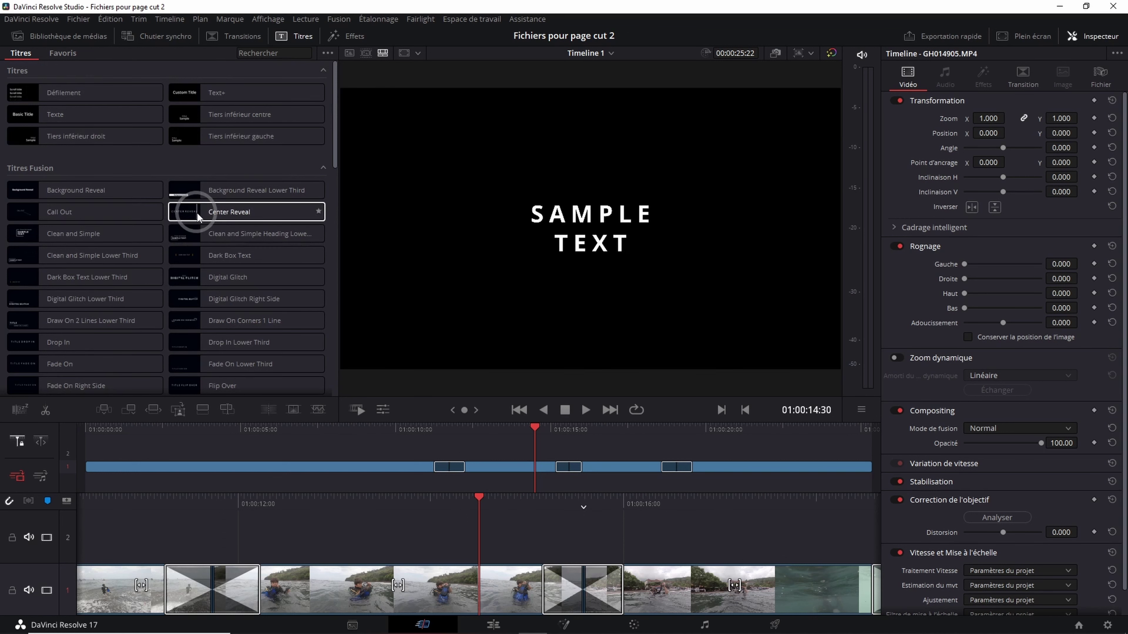
left_click(347, 35)
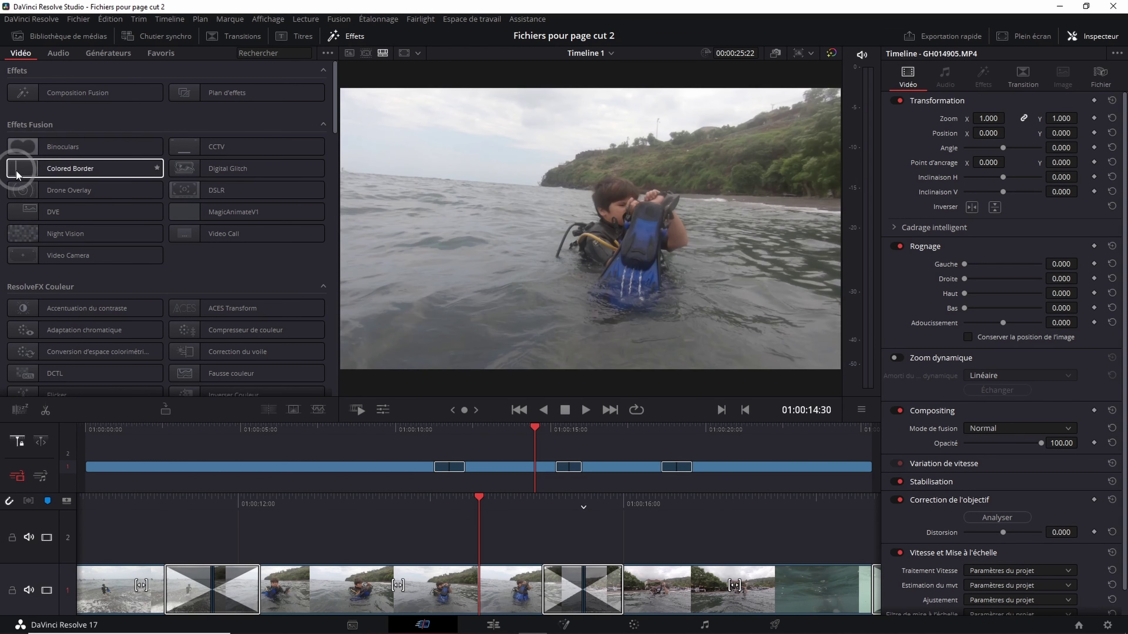
left_click(80, 37)
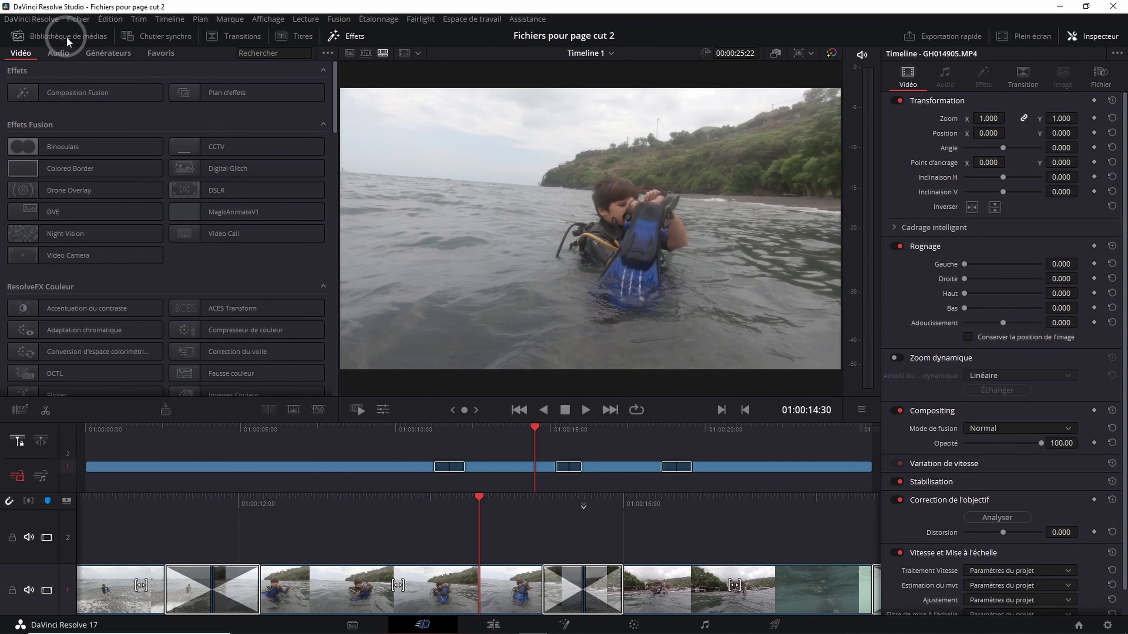
- Run Analyser le montage with 10 sec boring-shot and 5-frame jump-cut limits, then scrub the flagged stretch
left_click(18, 413)
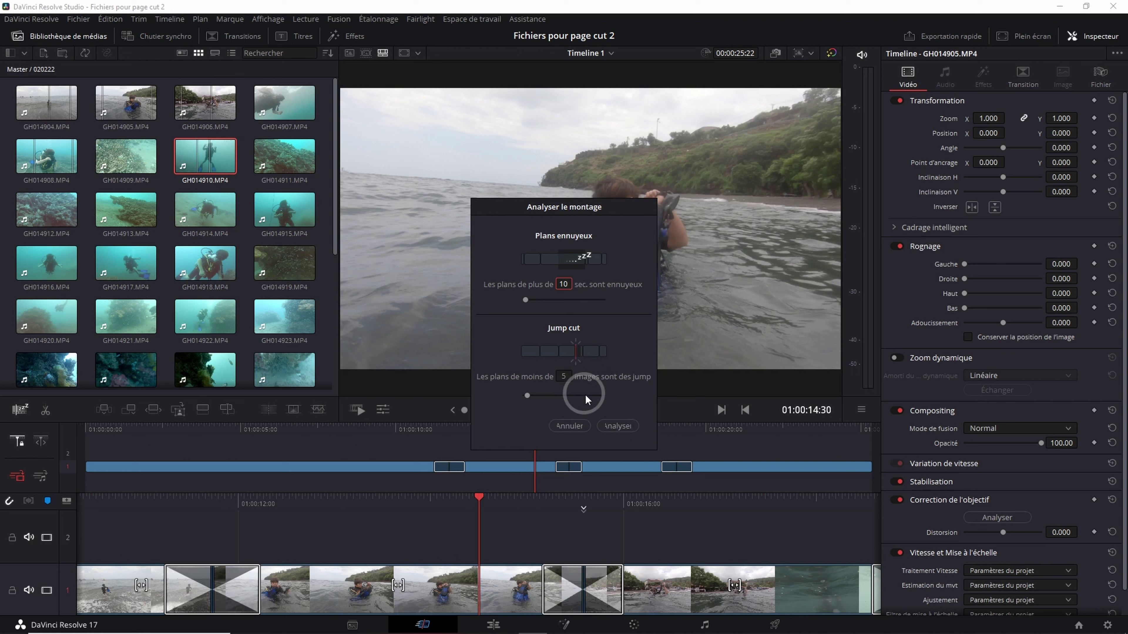
left_click(617, 426)
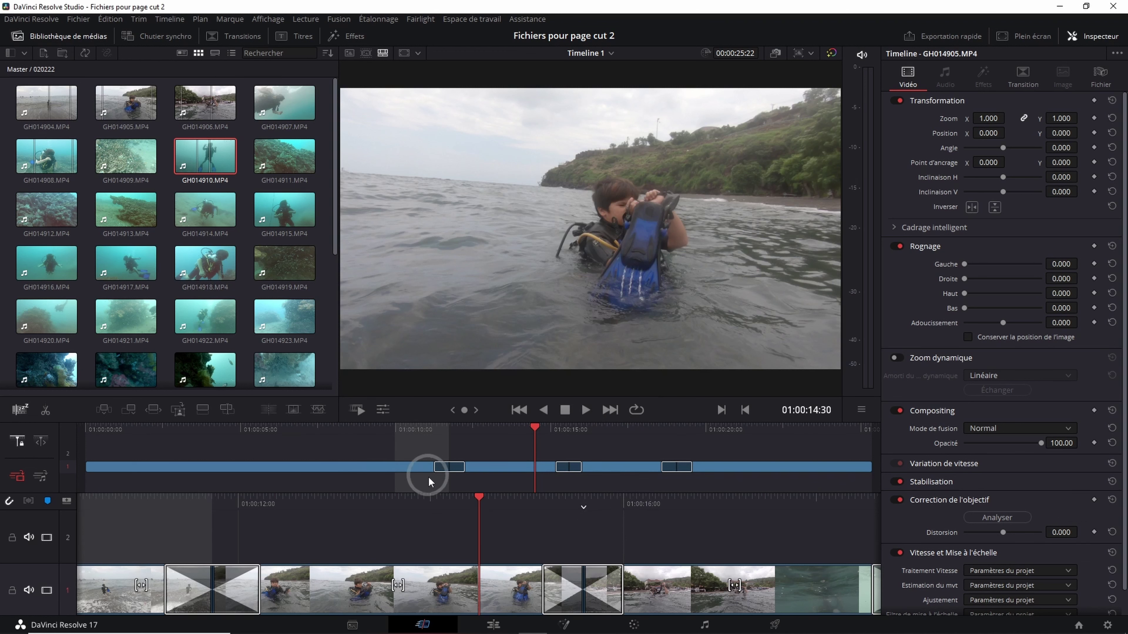
left_click_drag(602, 500, 618, 501)
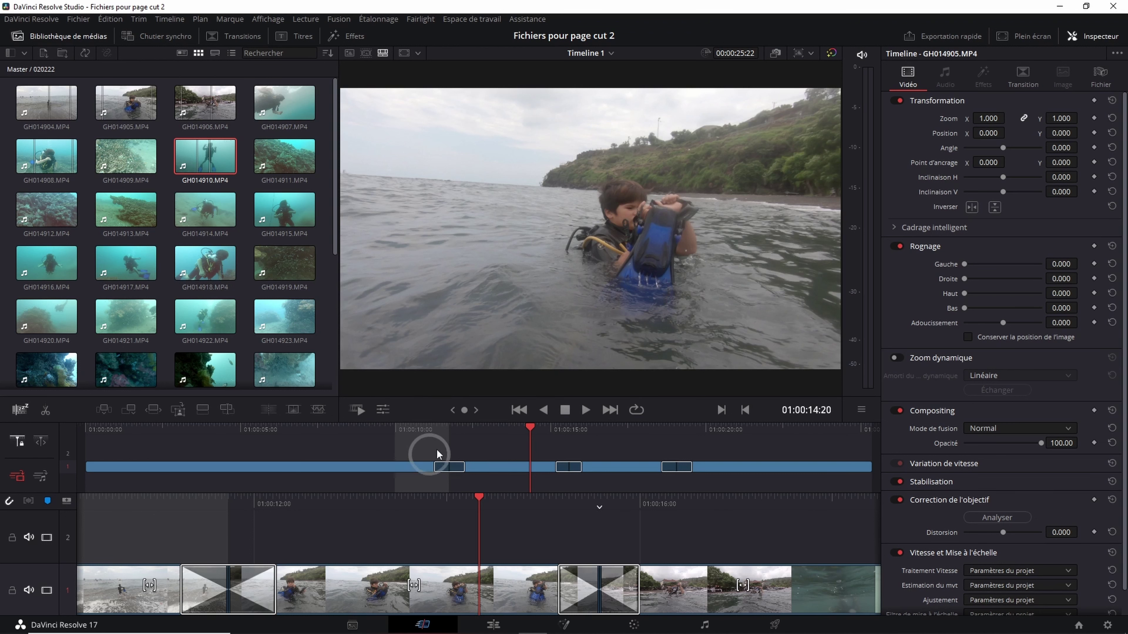
- Trim the flagged section to shorten the edit to 23:31 and split at about 01:00:12:29
left_click_drag(444, 466, 383, 462)
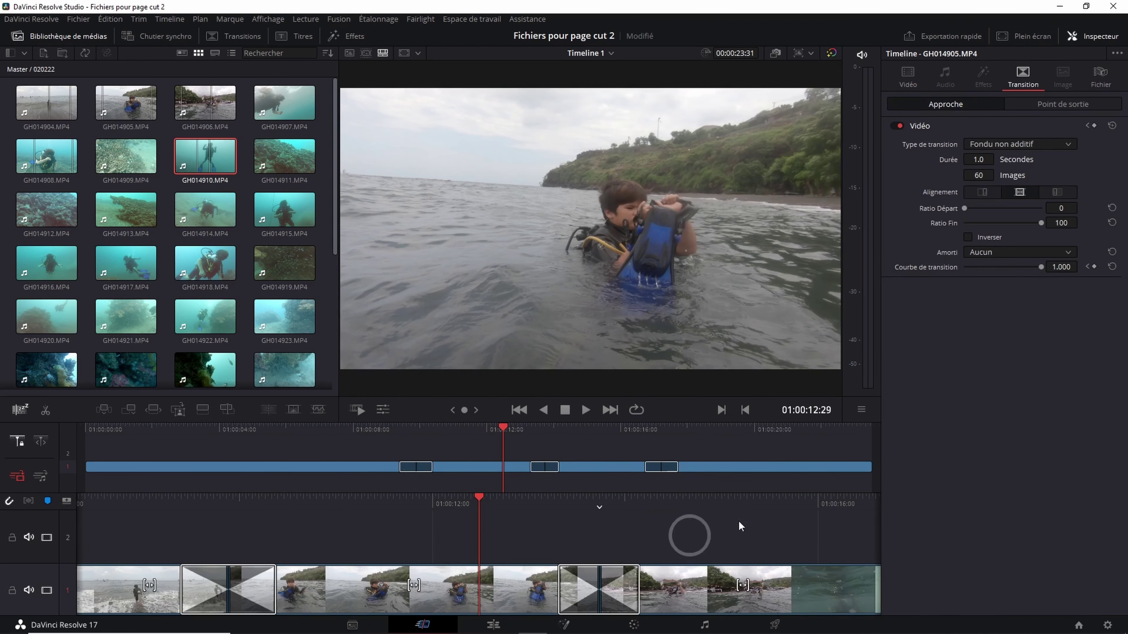
left_click(43, 414)
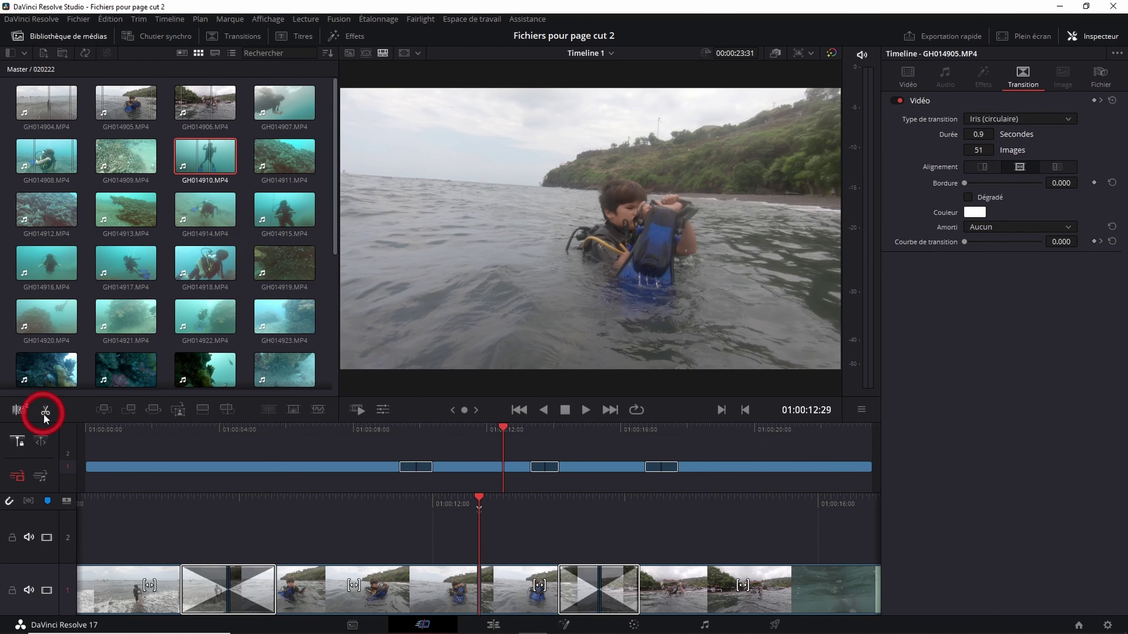
mouse_move(496, 427)
left_mouse_down()
mouse_move(457, 427)
mouse_move(507, 429)
left_mouse_up()
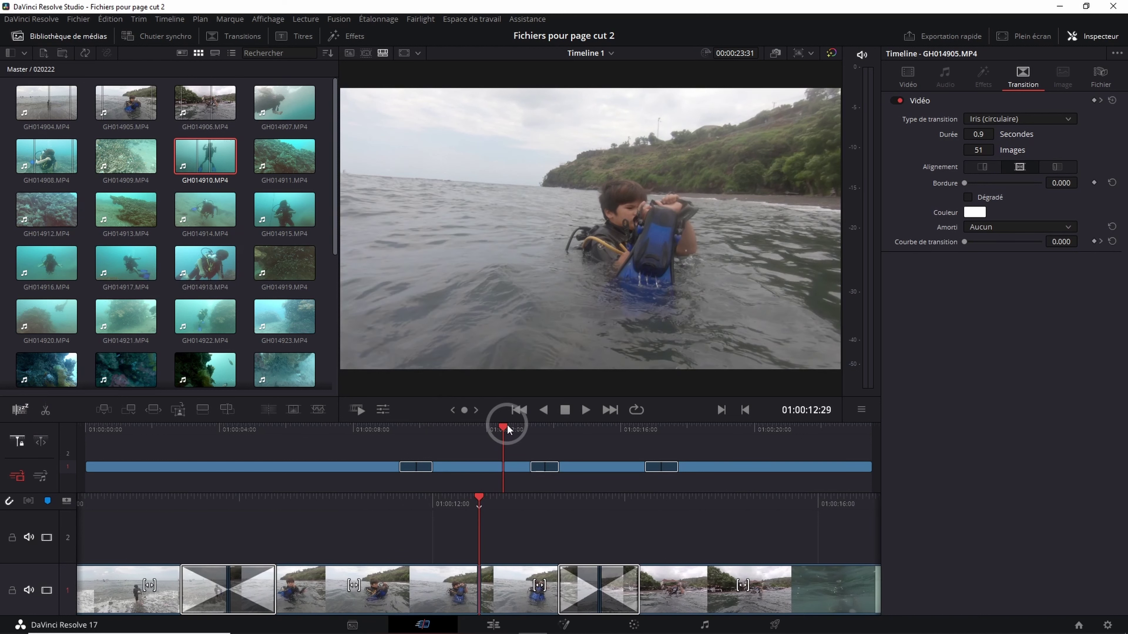
- Split the opening clip at about 01:00:04:21 and scrub around the new cut
left_click_drag(227, 440, 255, 433)
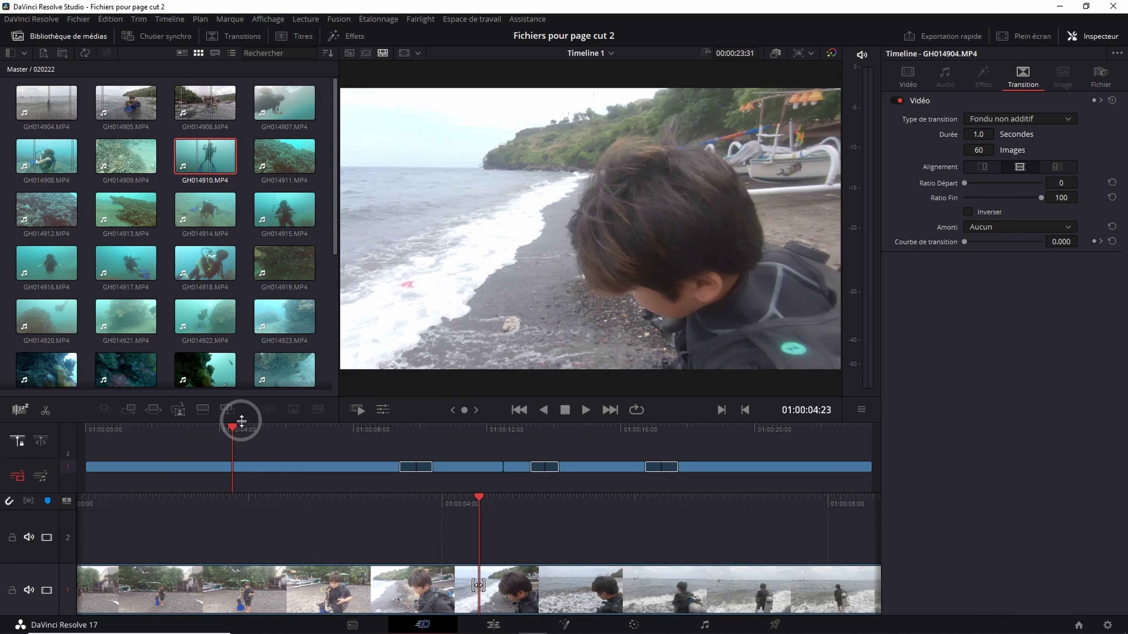
left_click(44, 410)
left_click(231, 429)
left_click_drag(232, 430, 327, 427)
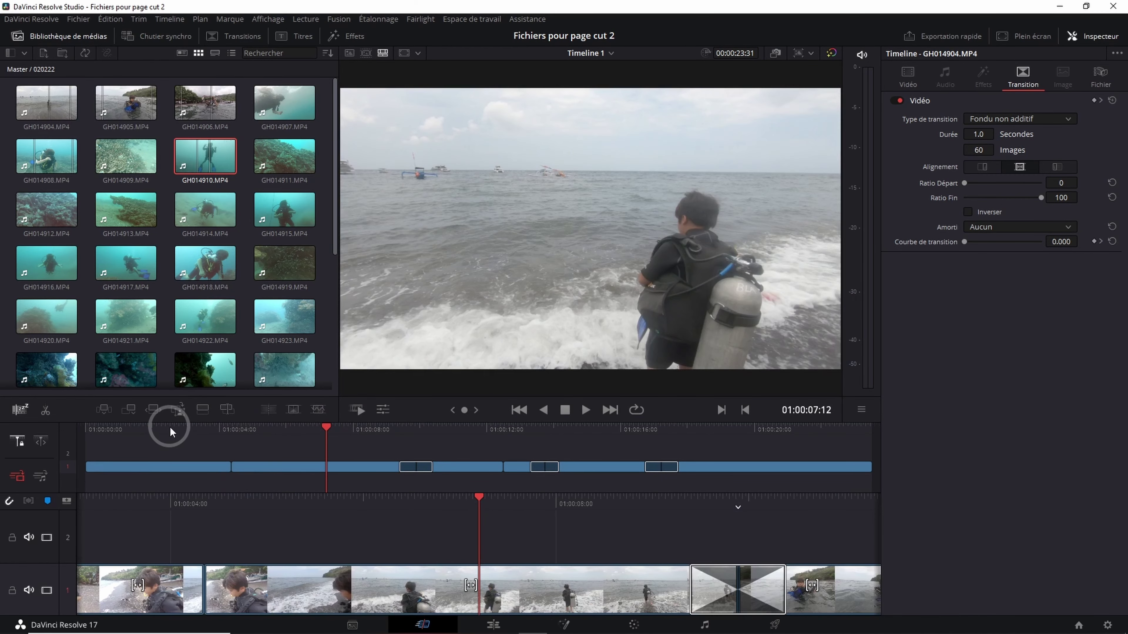
- Shorten the edit to 22:30 and turn on the 16:9, action-safe and centre viewer guides
key("ctrl+z")
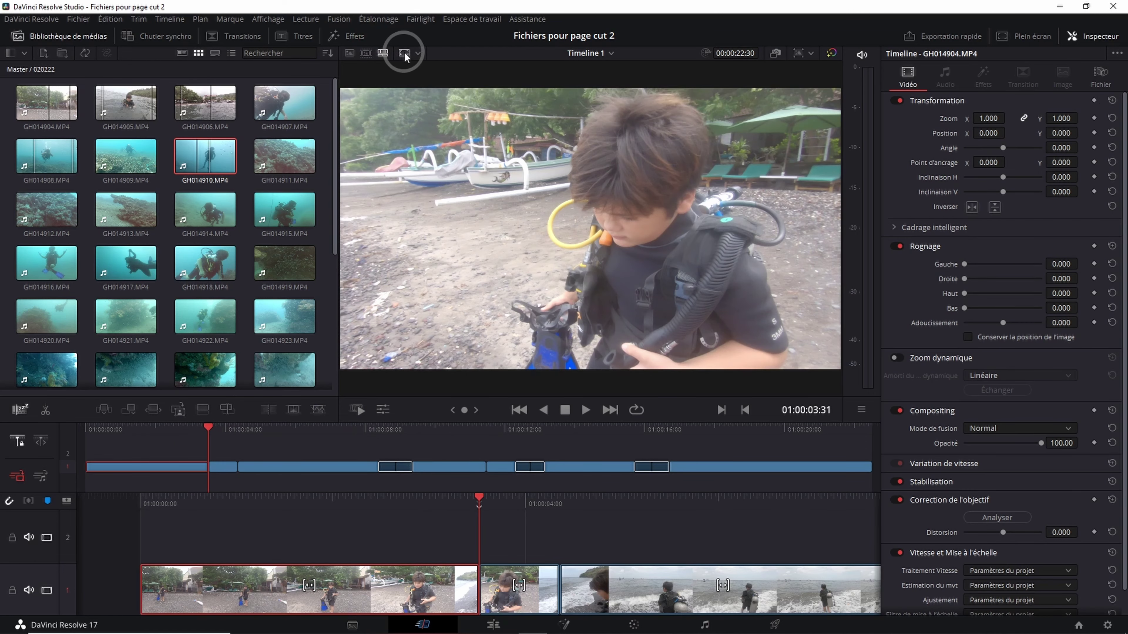
left_click(405, 54)
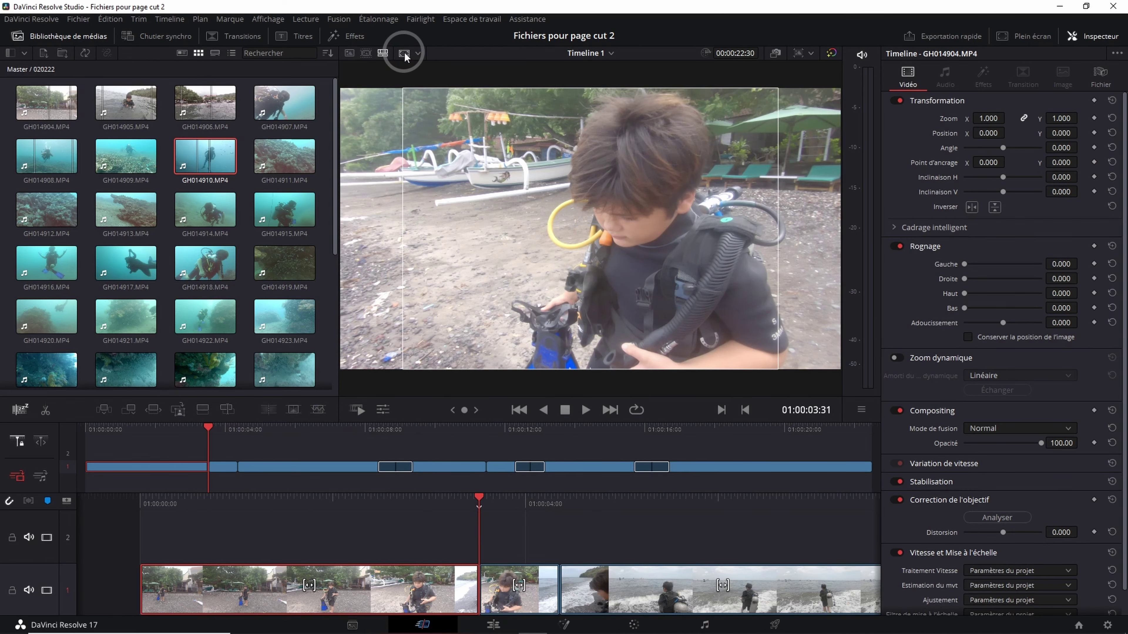
left_click(406, 52)
left_click(418, 53)
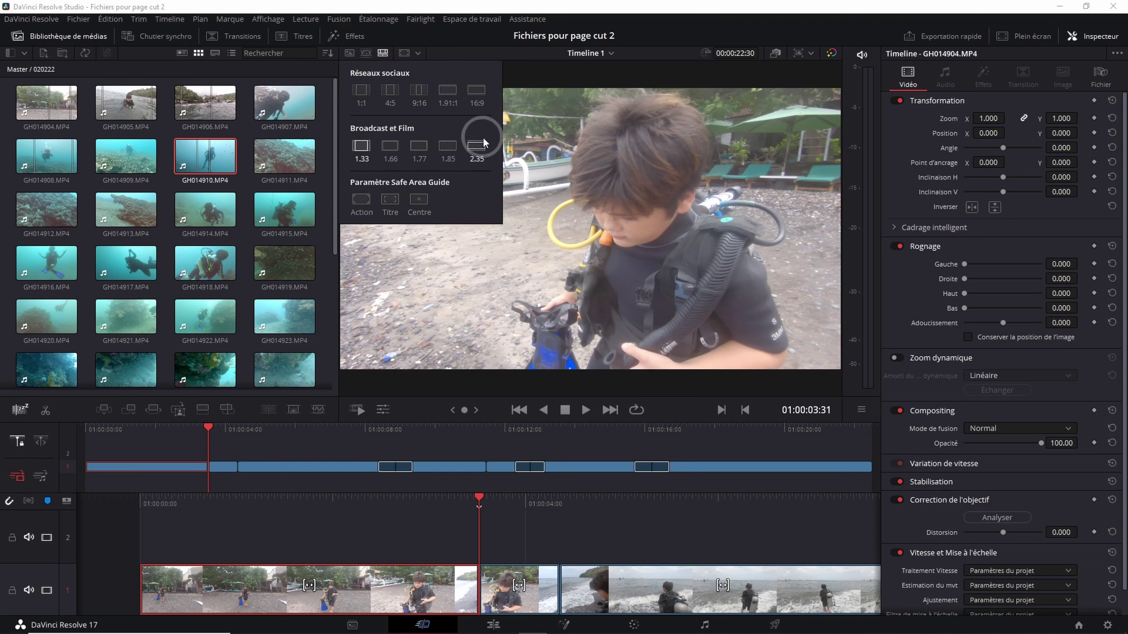
left_click(479, 92)
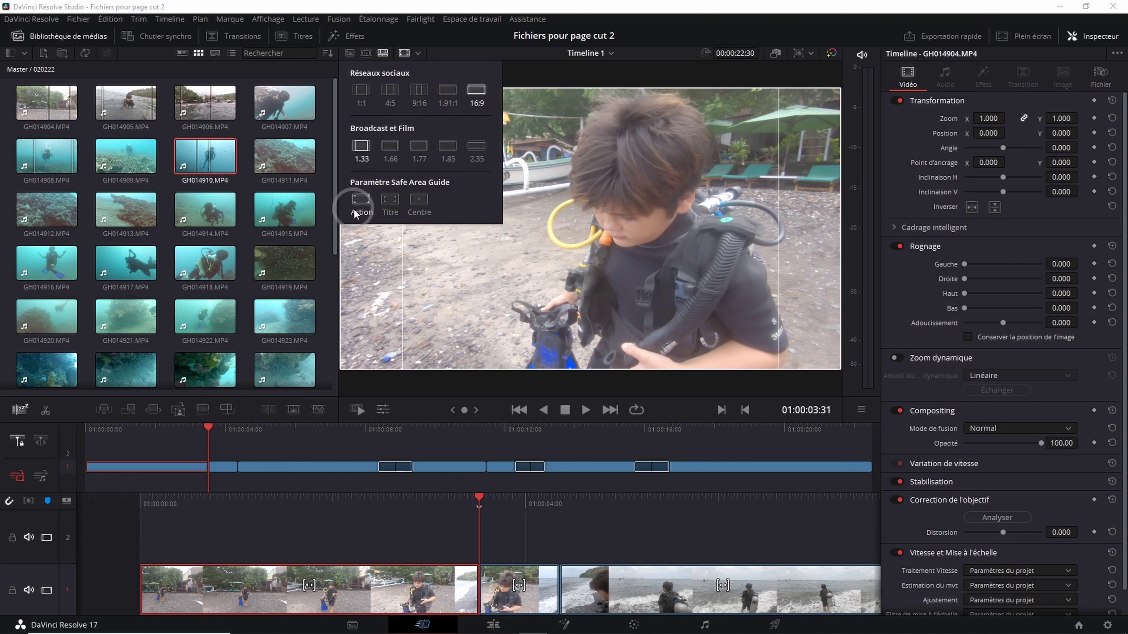
left_click(361, 201)
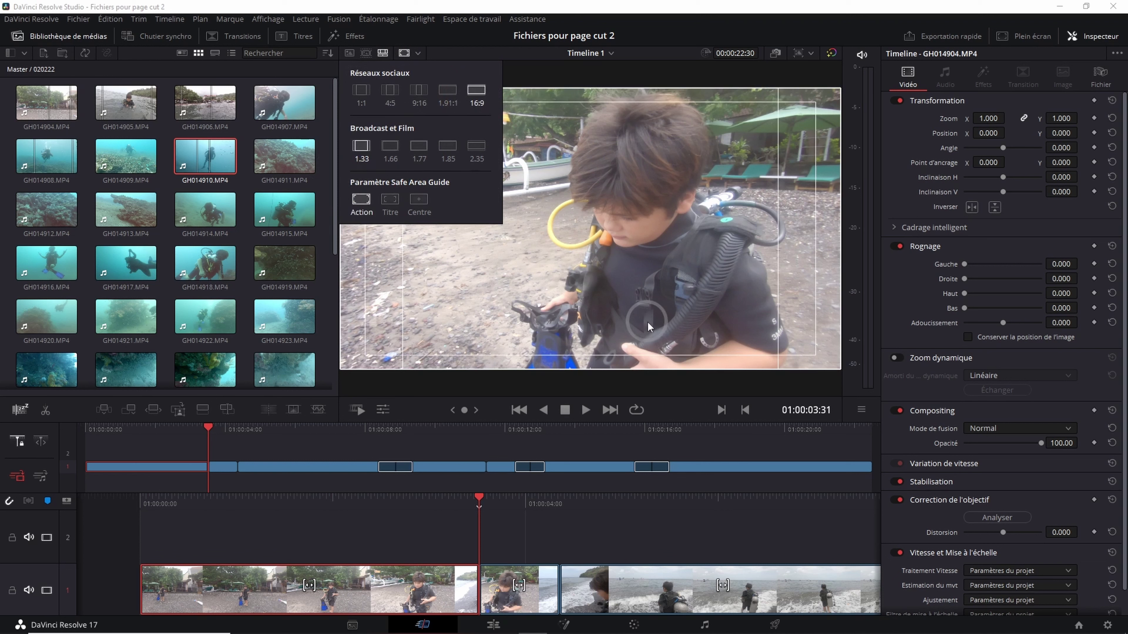
left_click(389, 201)
left_click(389, 204)
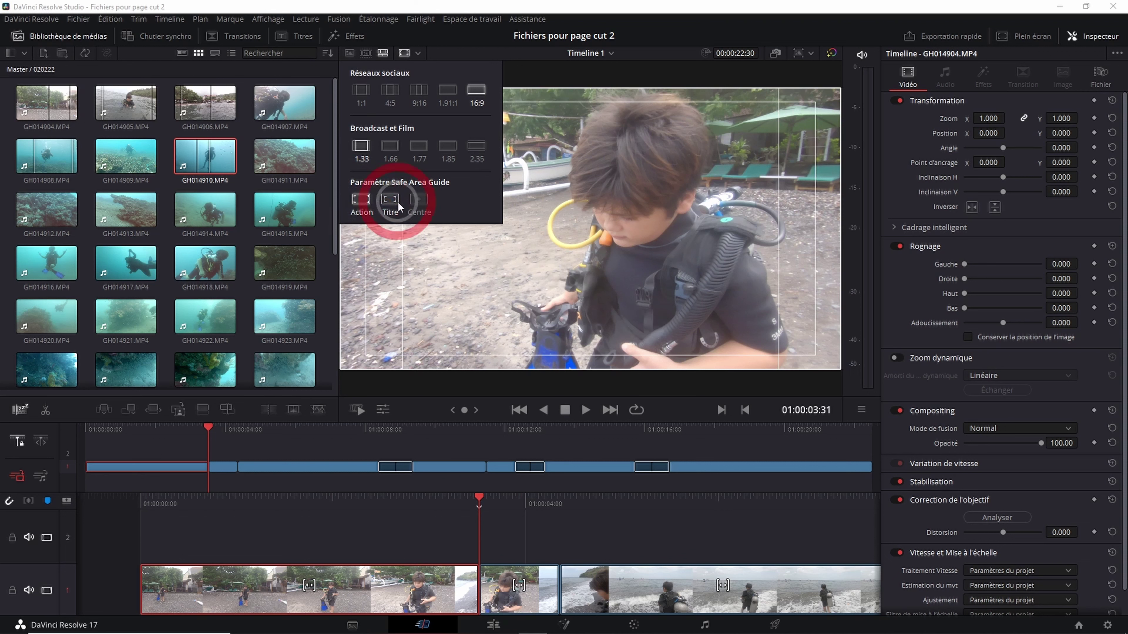
left_click(417, 203)
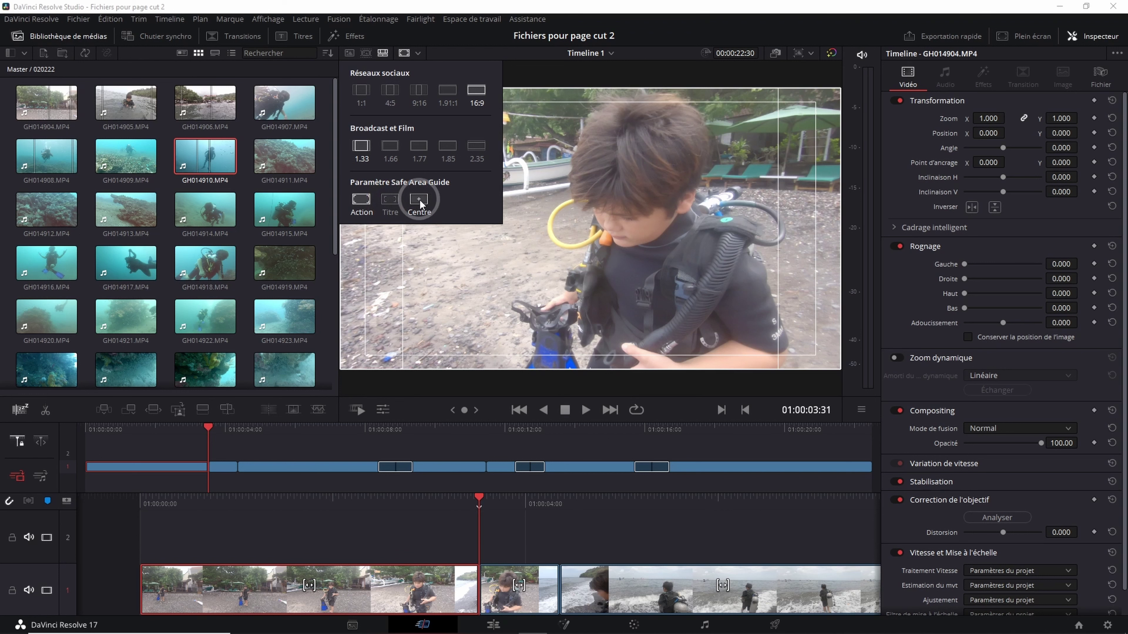
- At the sea shot, drop the title-safe and 1.33 guides and show action-safe and 1:1
mouse_move(360, 420)
left_mouse_down()
mouse_move(389, 422)
mouse_move(298, 428)
left_mouse_up()
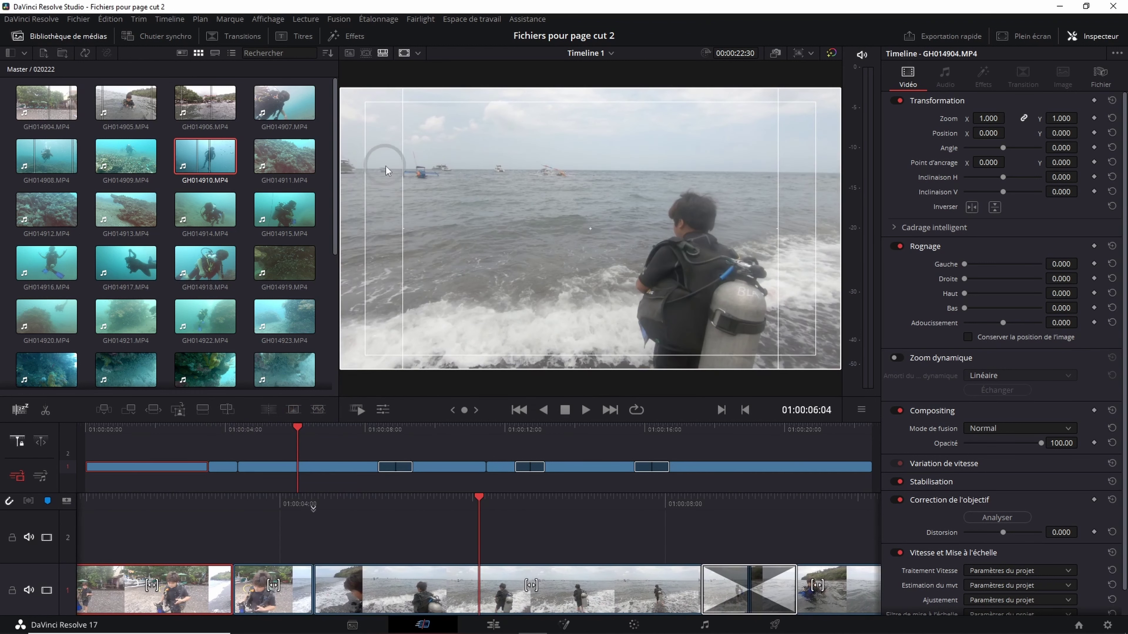
left_click(420, 54)
left_click(393, 201)
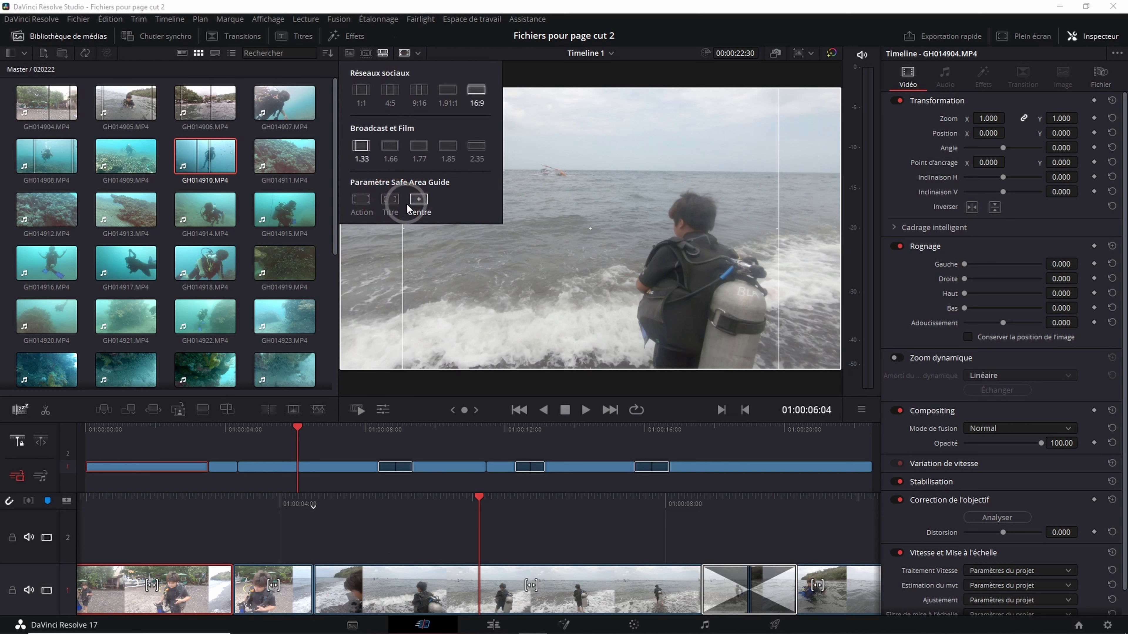
left_click(368, 150)
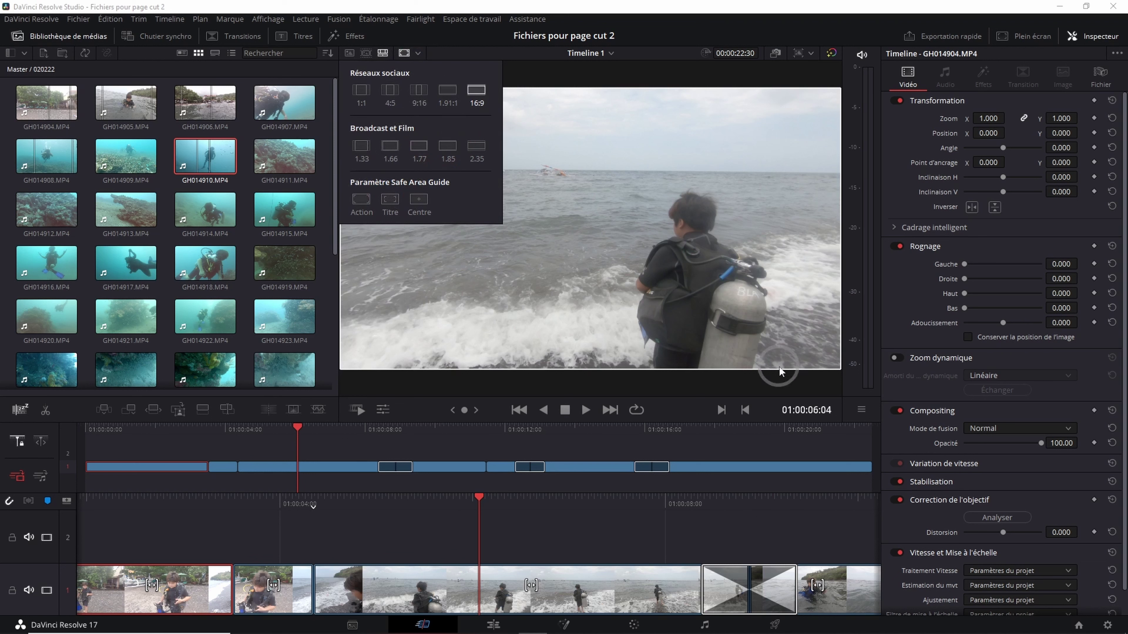
left_click(370, 213)
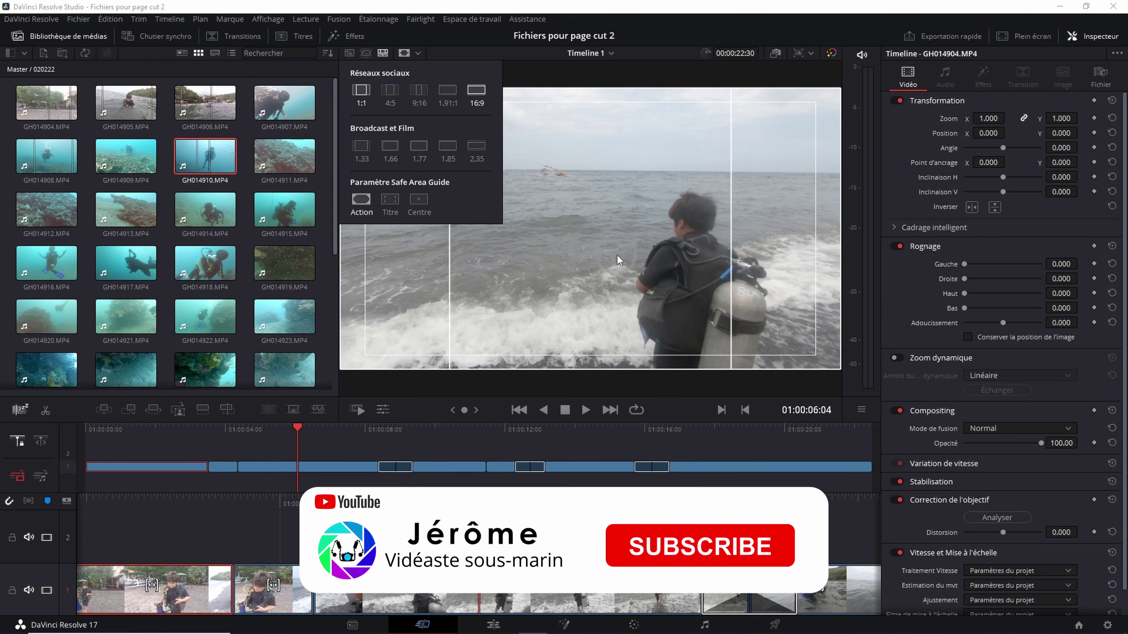
- Scrub back toward the start of the edit, briefly showing and hiding the safe-area overlay
left_click(287, 429)
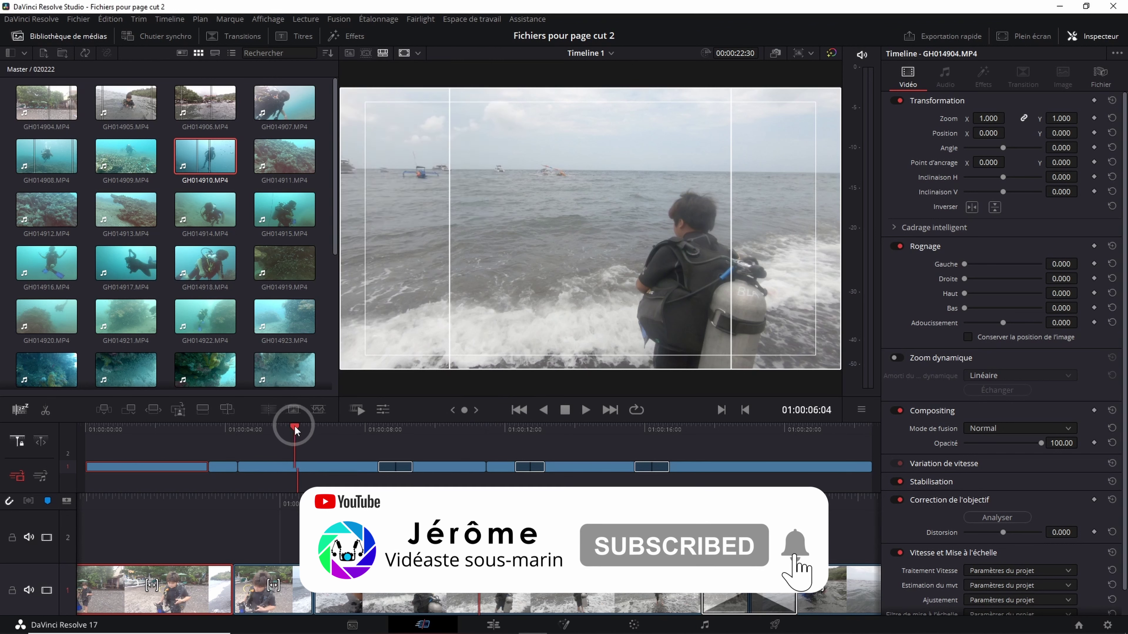
mouse_move(286, 428)
left_mouse_down()
mouse_move(187, 433)
mouse_move(549, 426)
left_mouse_up()
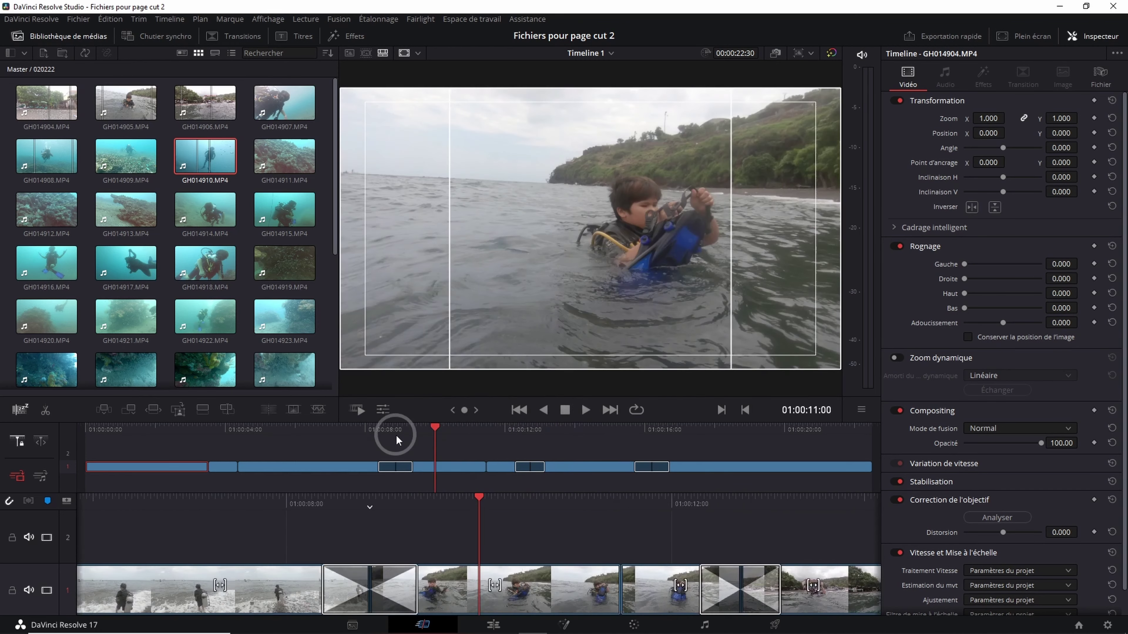
left_click_drag(549, 426, 187, 430)
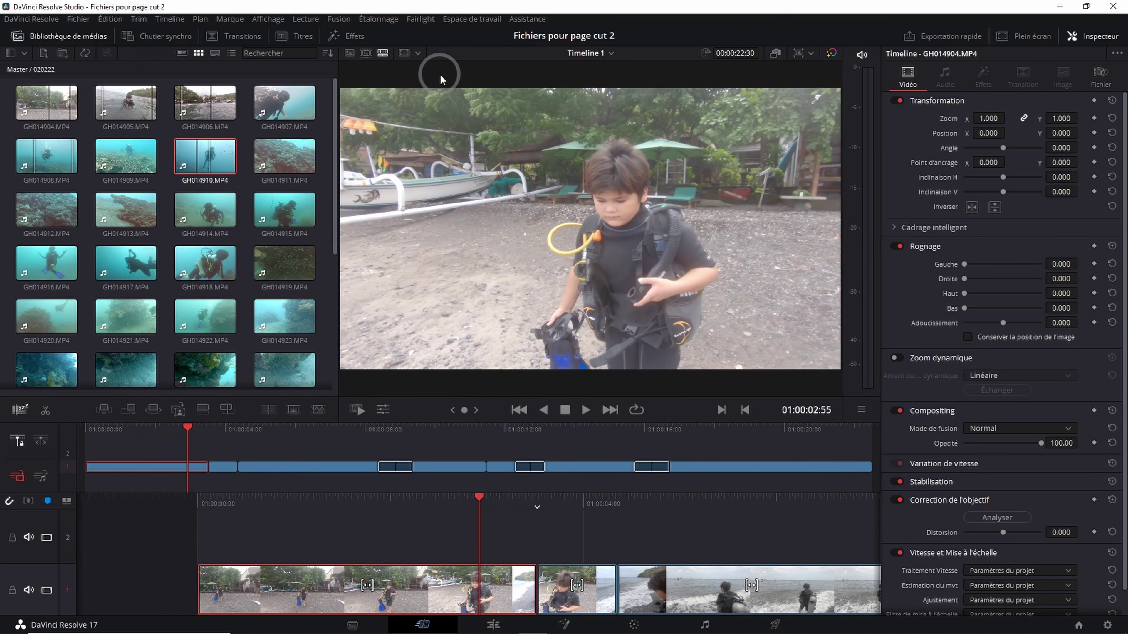
left_click(404, 53)
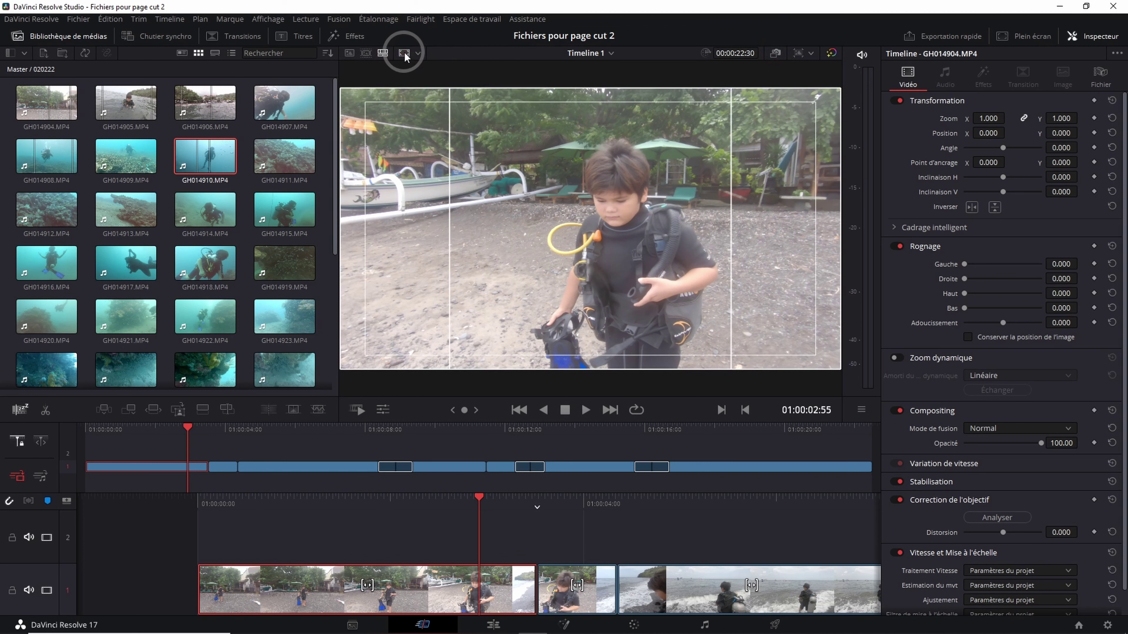
left_click(403, 53)
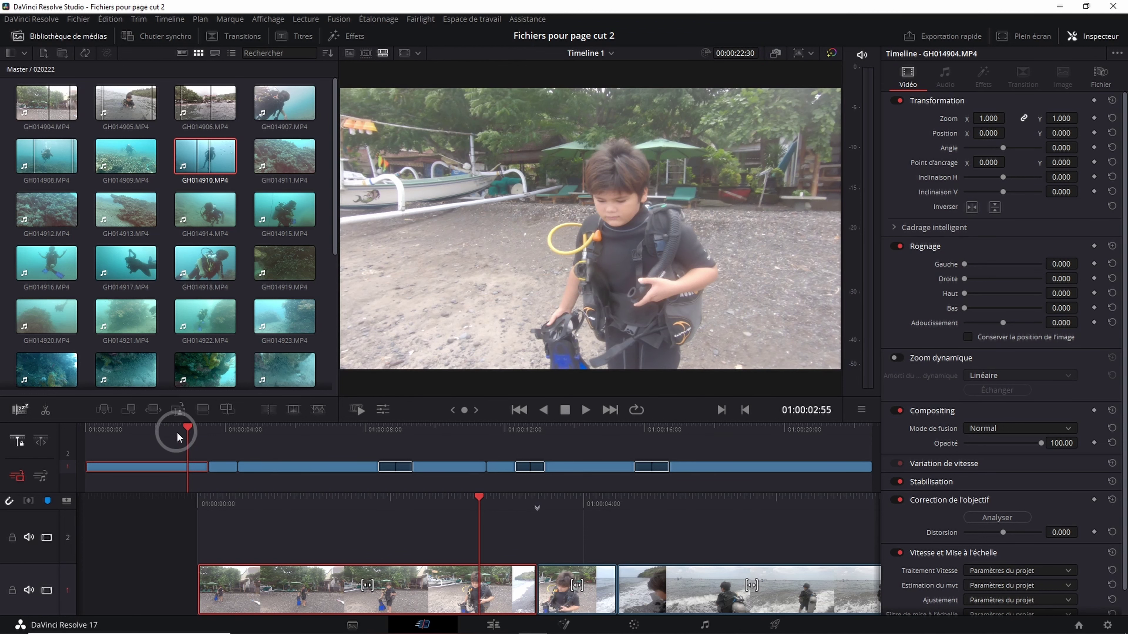
mouse_move(176, 432)
left_mouse_down()
mouse_move(128, 431)
mouse_move(291, 434)
left_mouse_up()
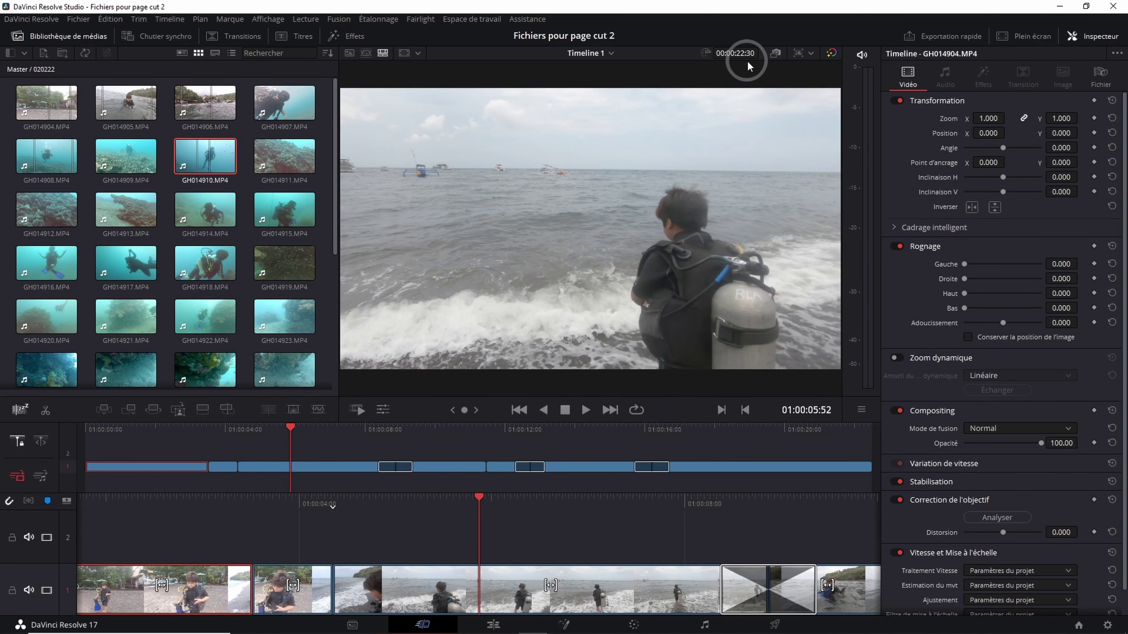
- Set the timeline resolution to Full HD 1920 x 1080 and move ahead to the oval inset shot
left_click(798, 53)
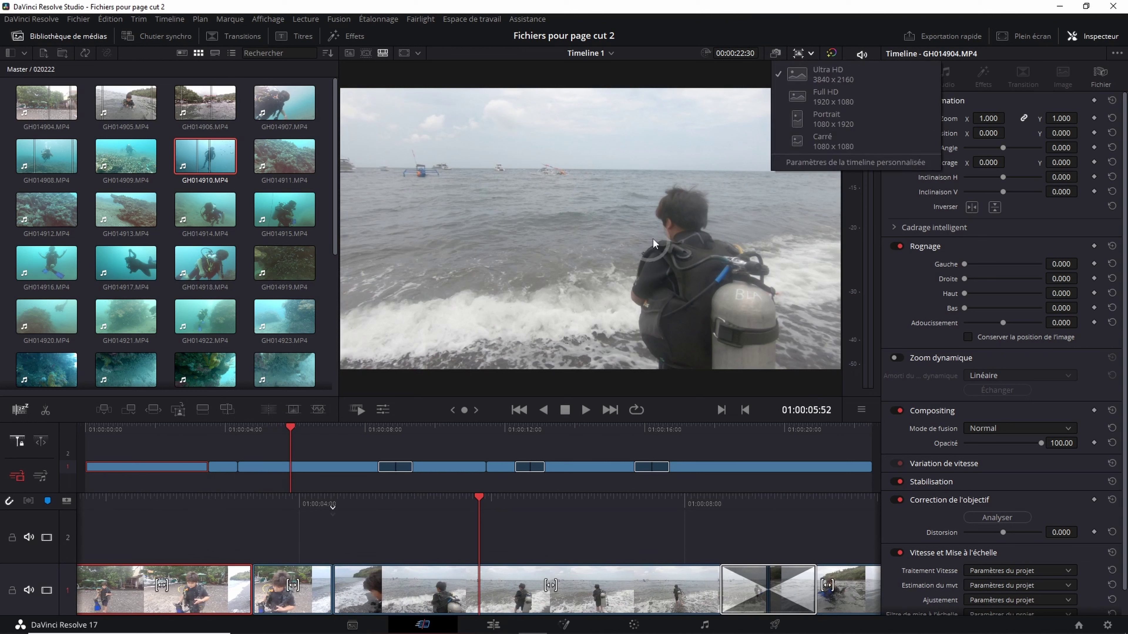
left_click(825, 101)
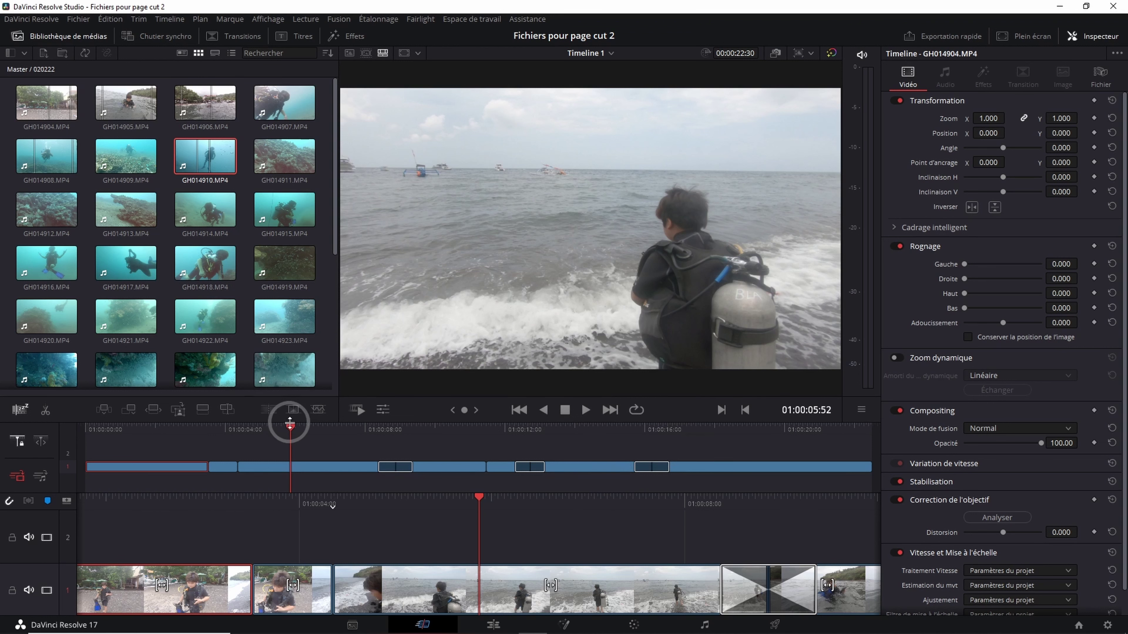
left_click_drag(291, 429, 523, 428)
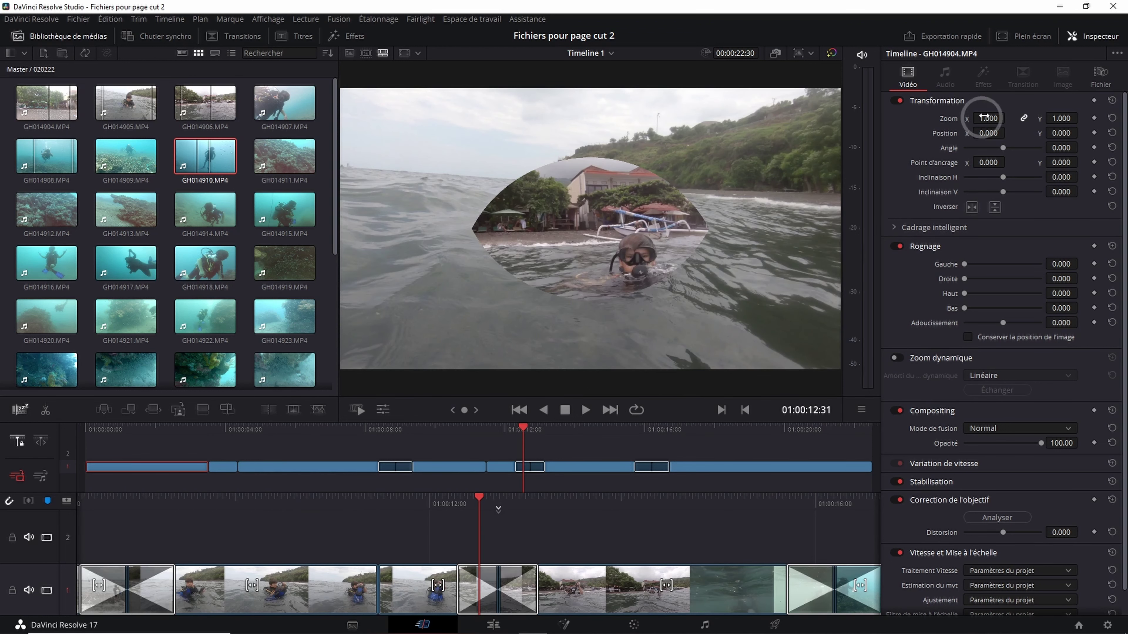
left_click(1031, 35)
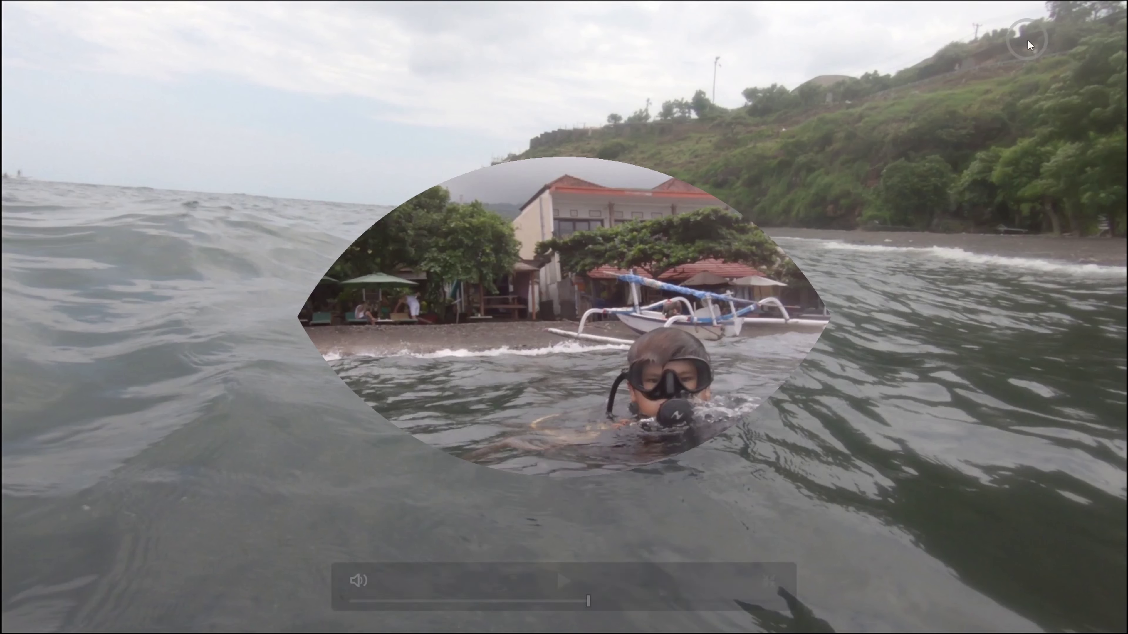
left_click(564, 581)
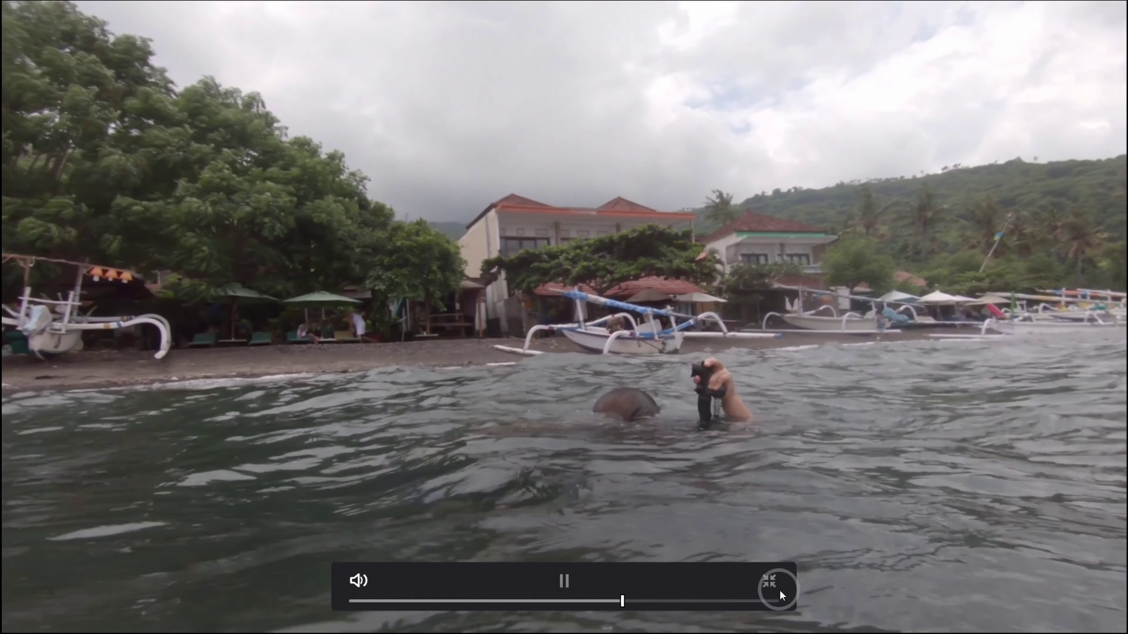
mouse_move(678, 604)
left_mouse_down()
mouse_move(701, 600)
mouse_move(579, 607)
left_mouse_up()
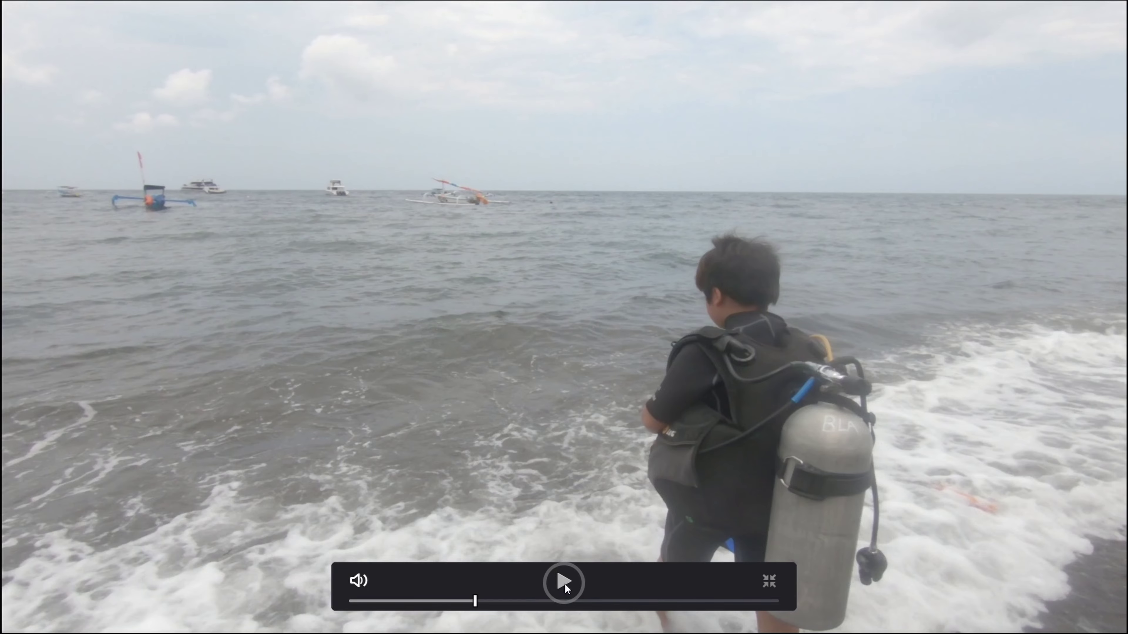
left_click(564, 581)
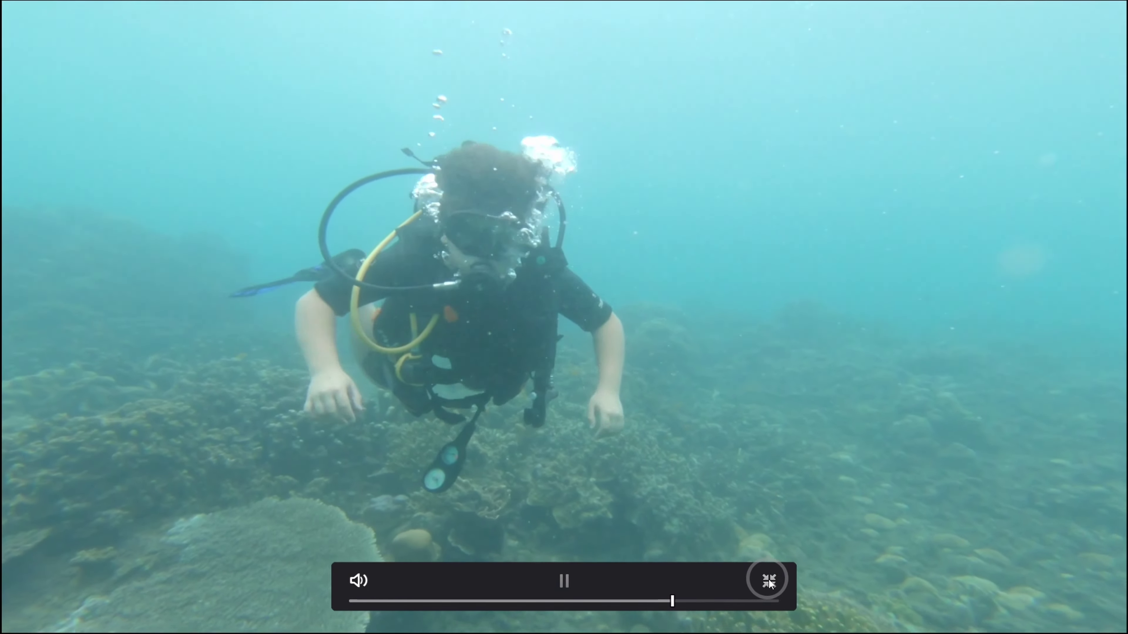
left_click(769, 581)
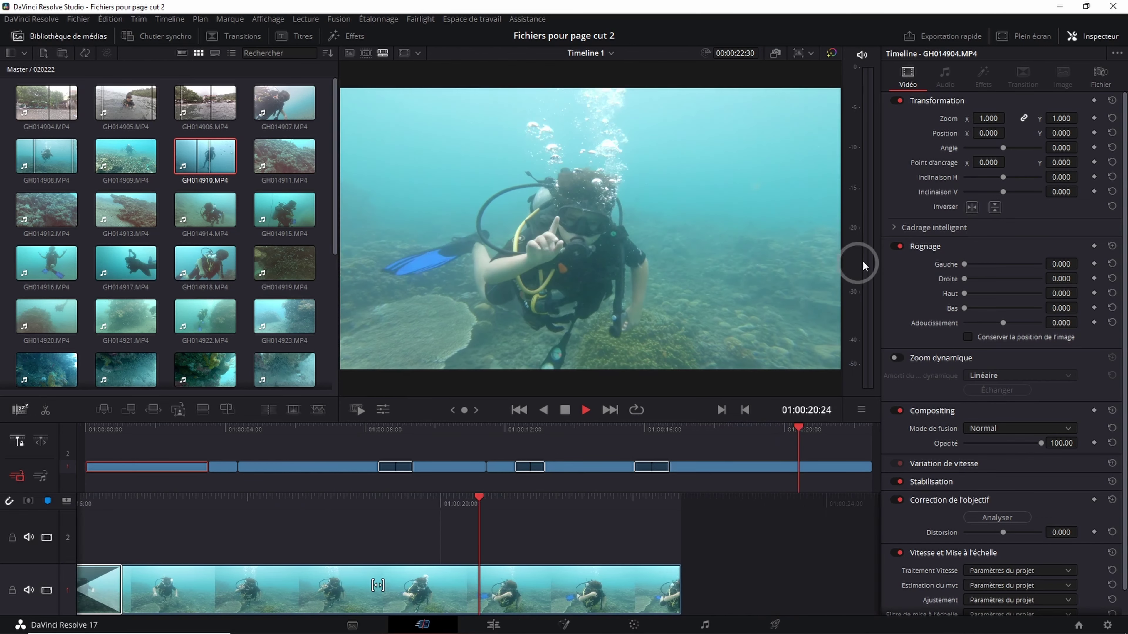
- Raise GH014908.MP4's Zoom X/Y to 1.300 in the Inspecteur and save the project
left_click(1102, 42)
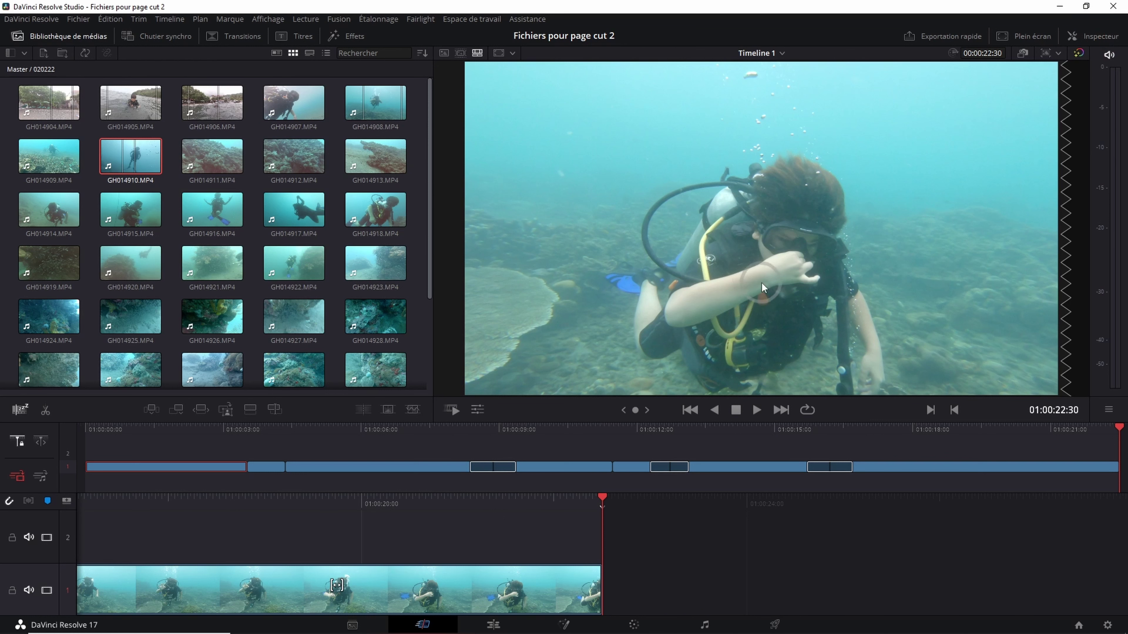
left_click(1087, 34)
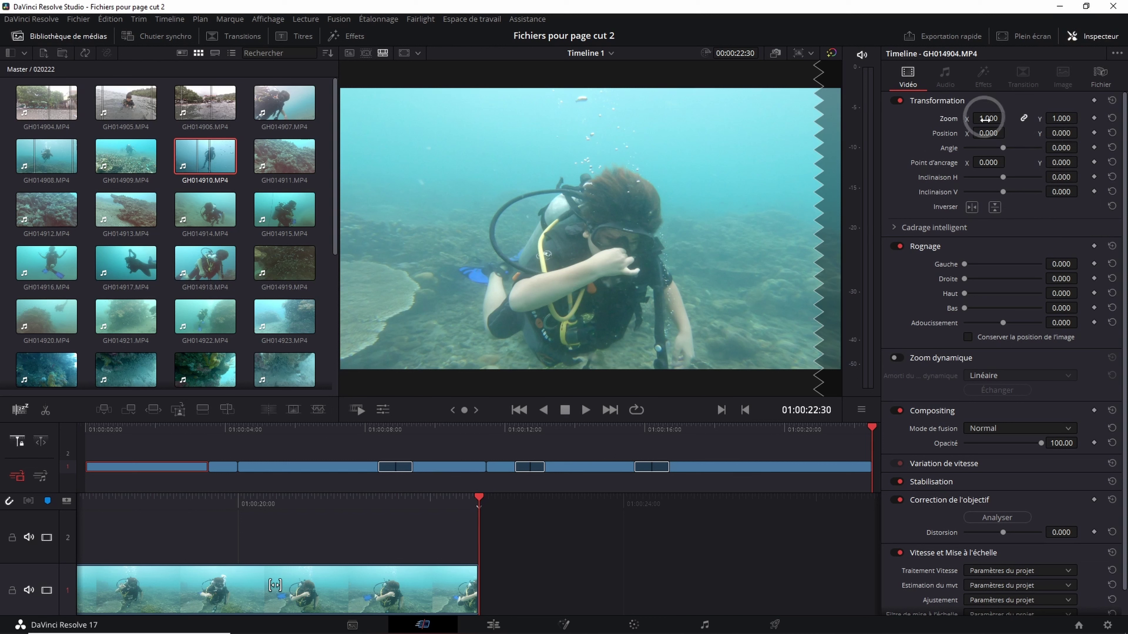
left_click(764, 471)
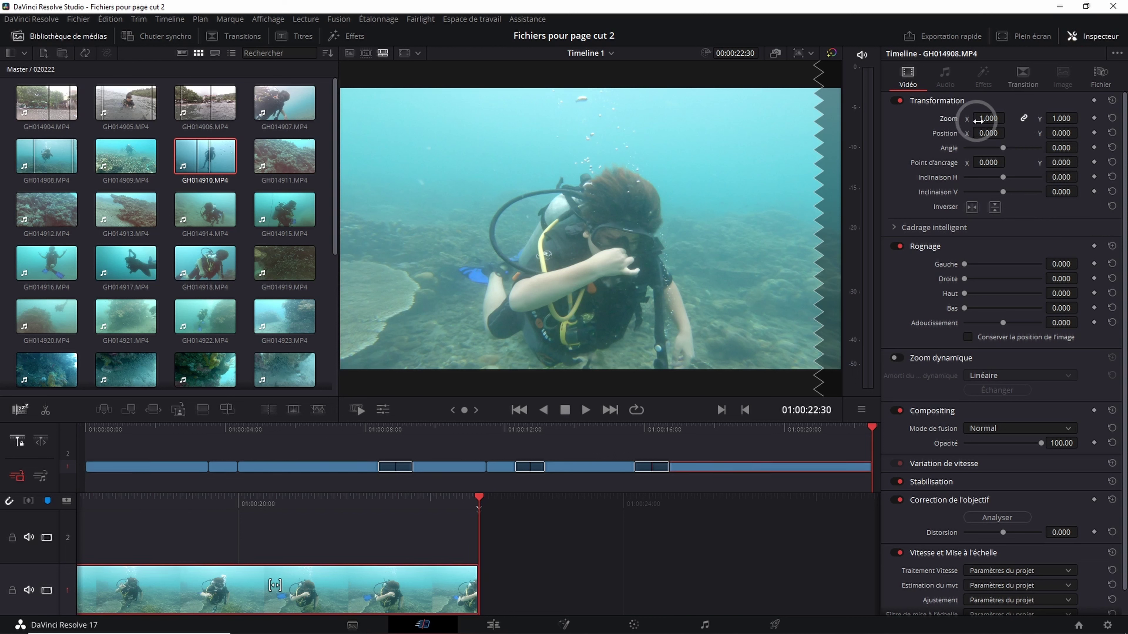
left_click_drag(978, 120, 1000, 119)
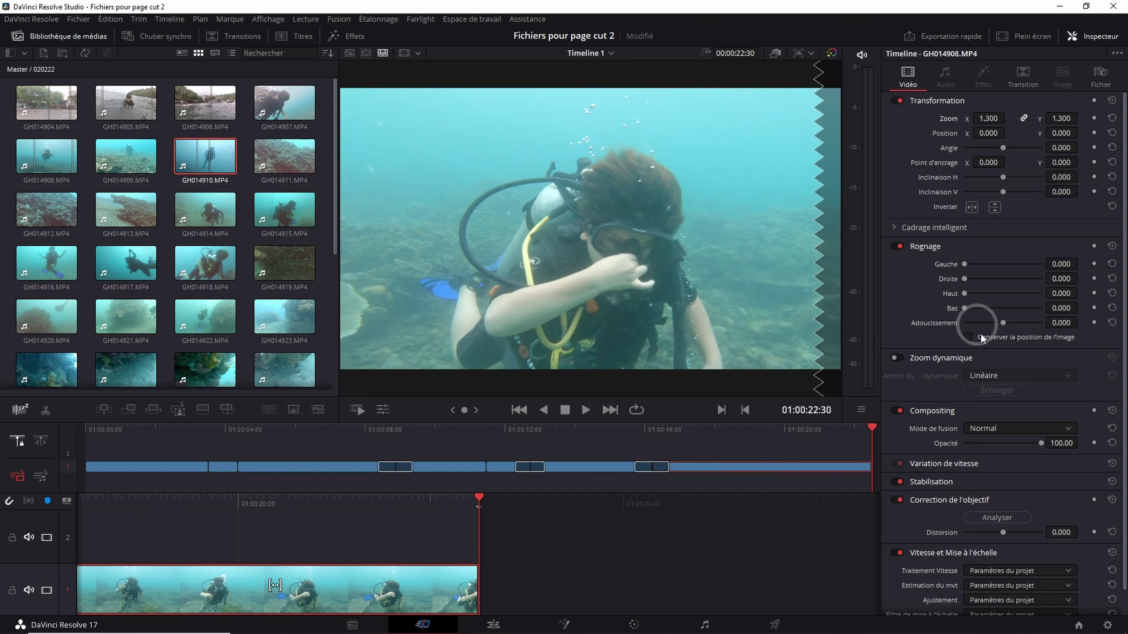
key("ctrl+s")
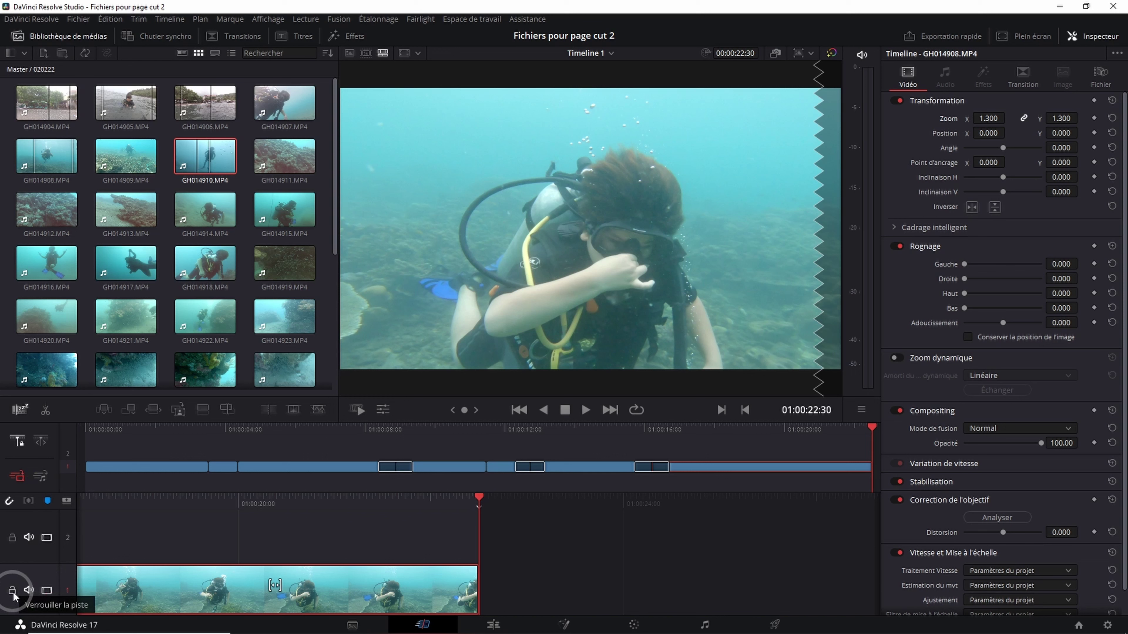
- Lock video track 1, then scrub back to about 01:00:15:15 to check the clips
left_click(12, 593)
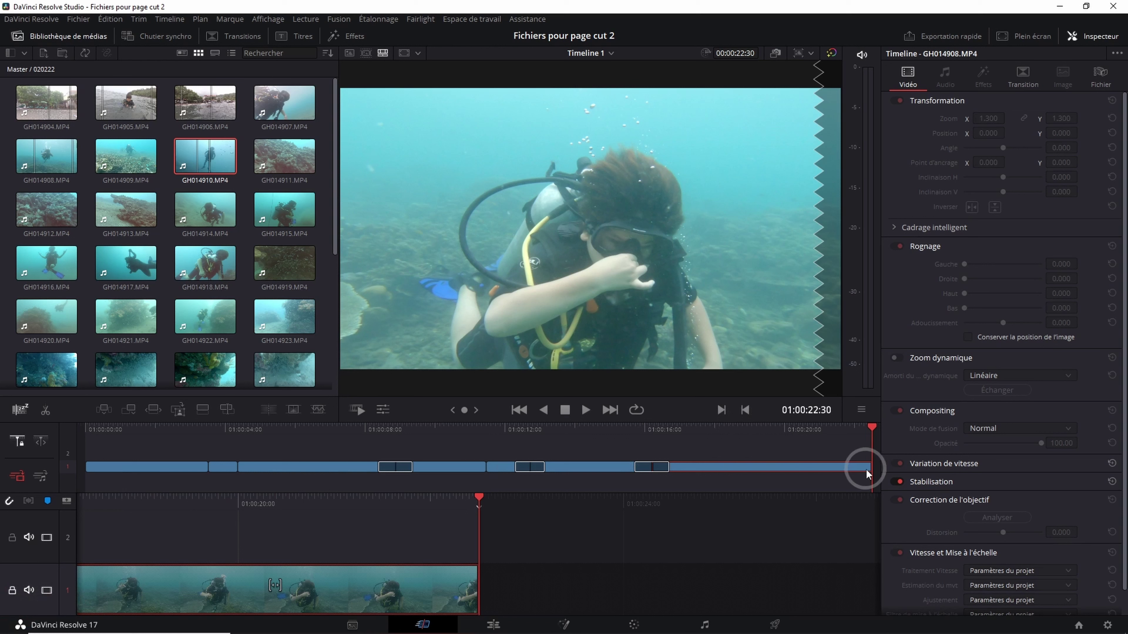
left_click(824, 468)
left_click_drag(801, 429, 762, 429)
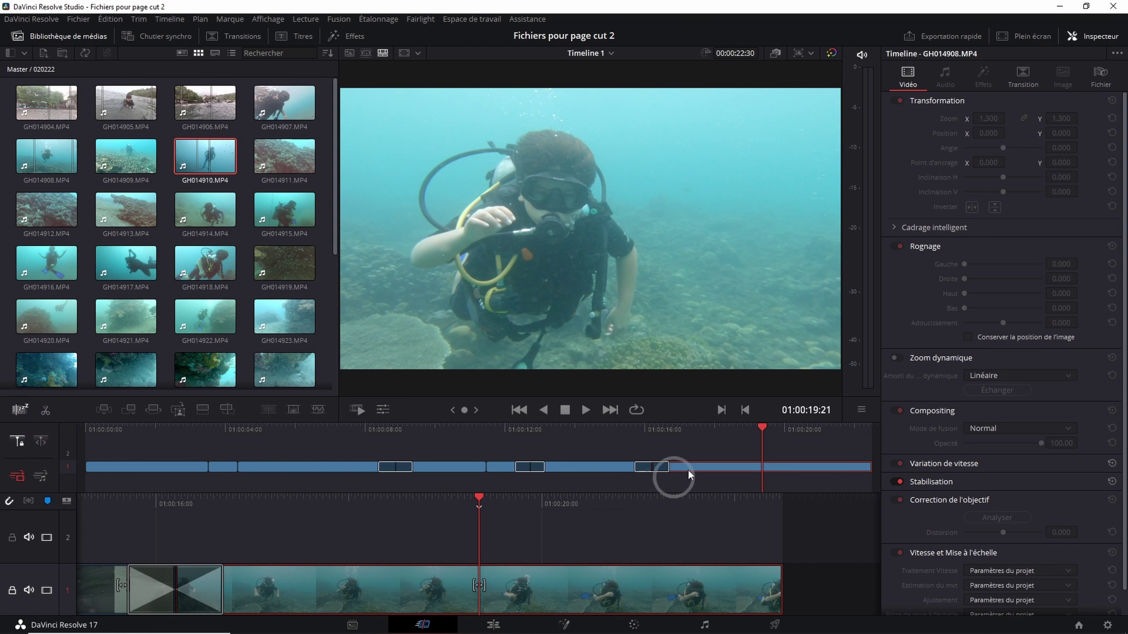
left_click_drag(762, 428, 624, 424)
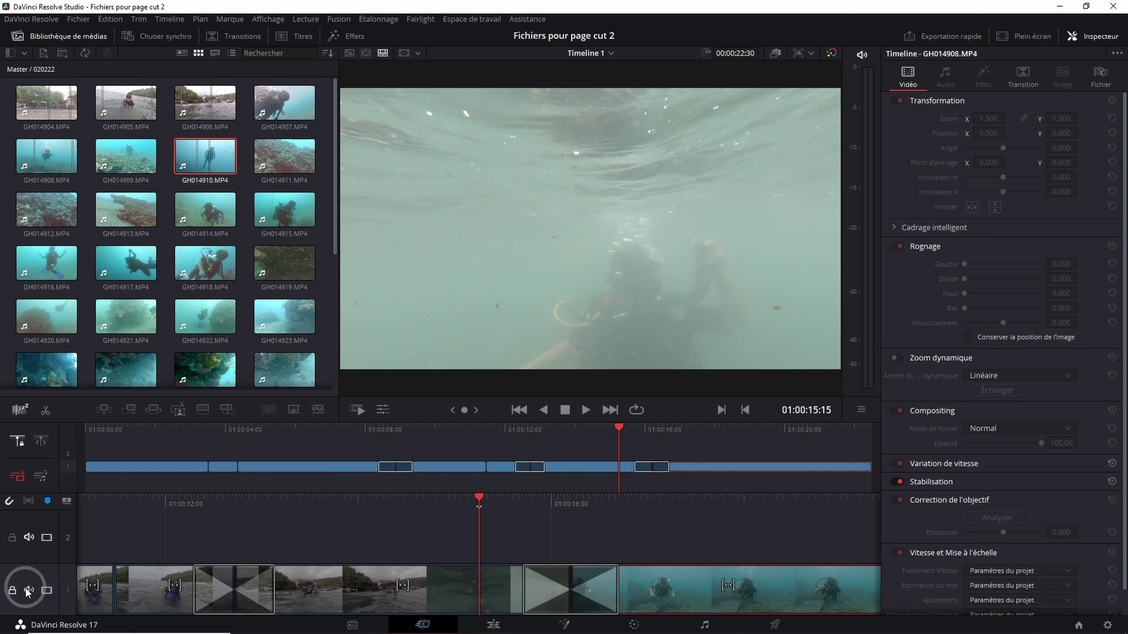
- Unlock track 1, turn on the Transform overlay, hide the Inspecteur, and reselect the diver clip
left_click(12, 590)
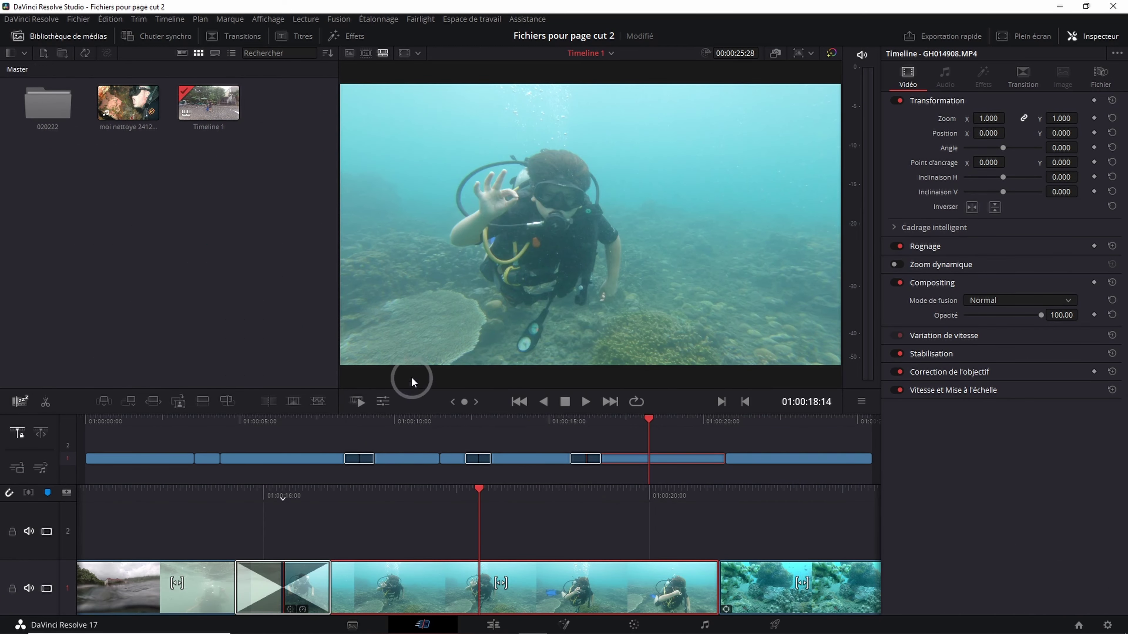
left_click(382, 402)
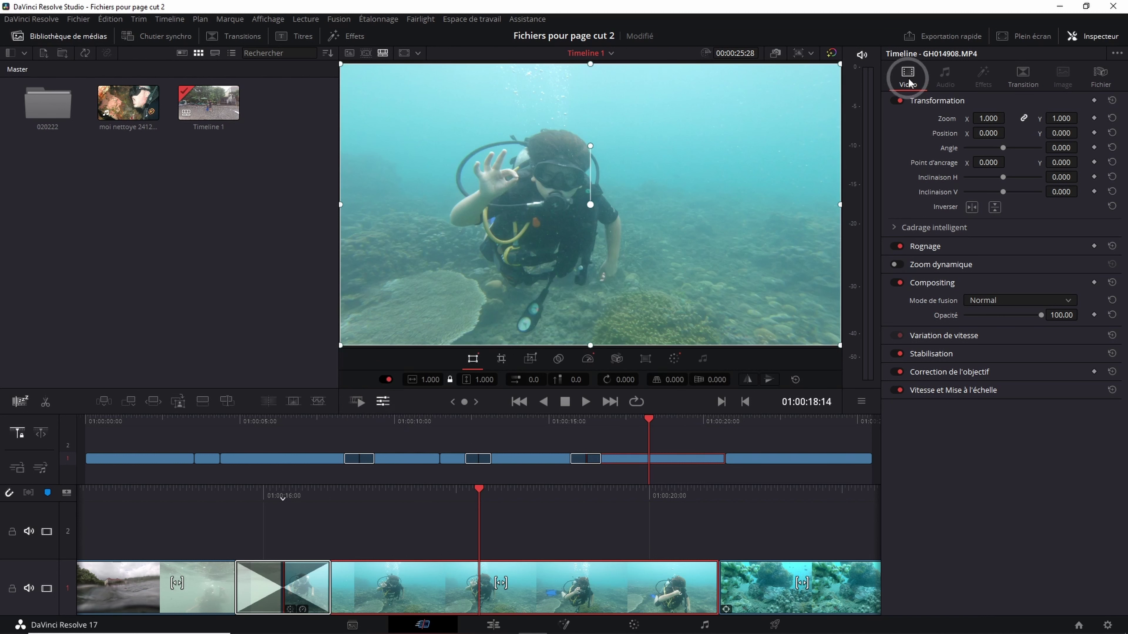
left_click(1083, 36)
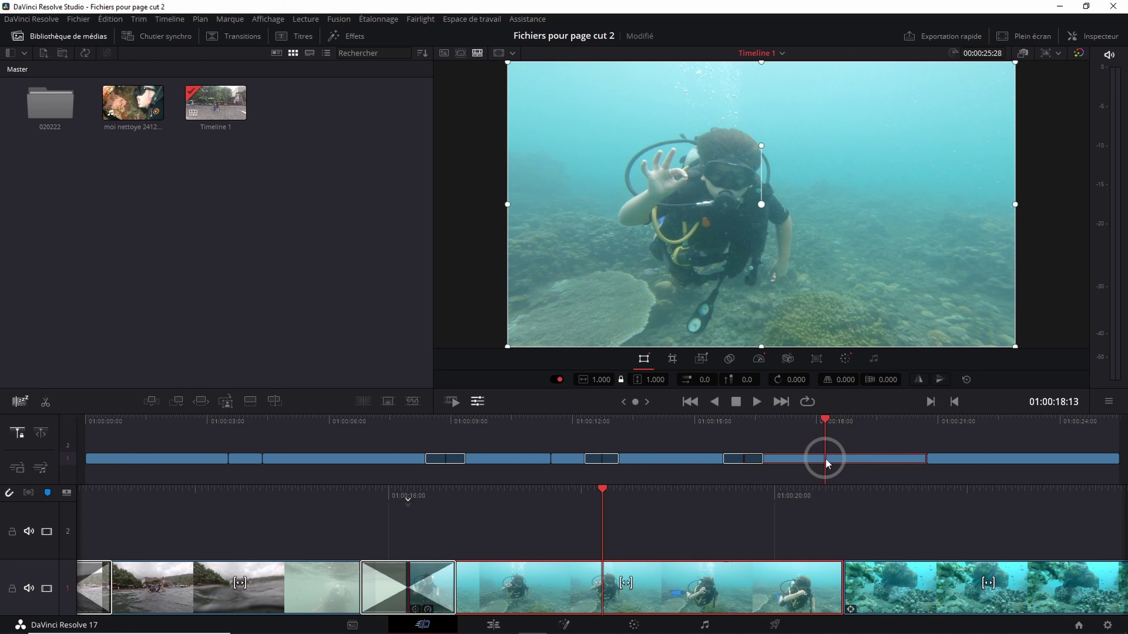
left_click(667, 455)
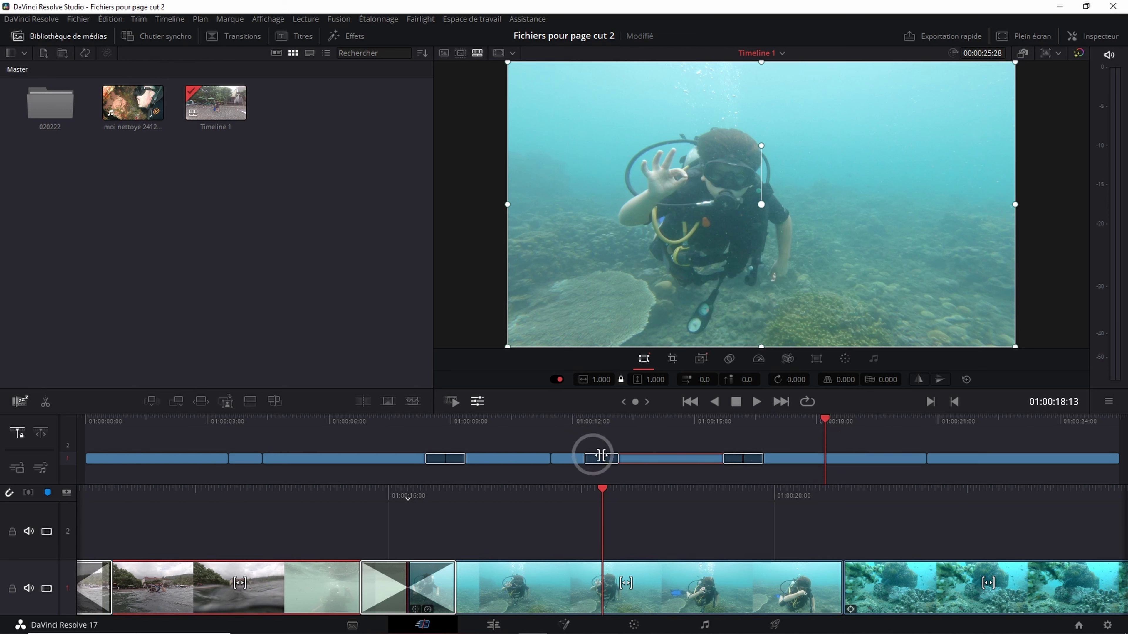
left_click(835, 459)
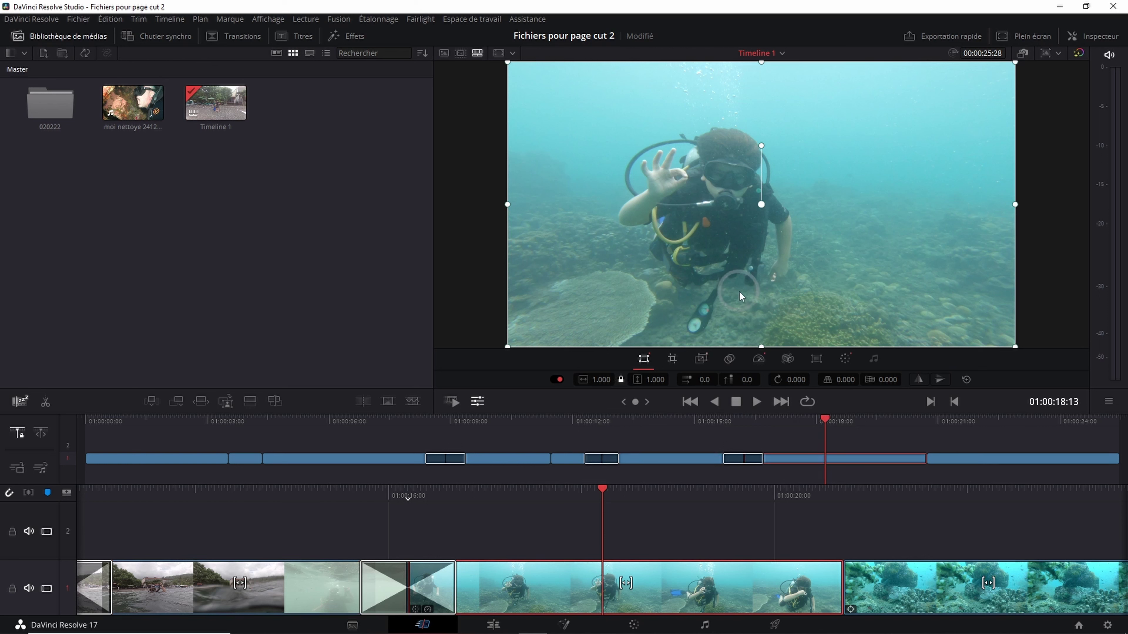
left_click(640, 359)
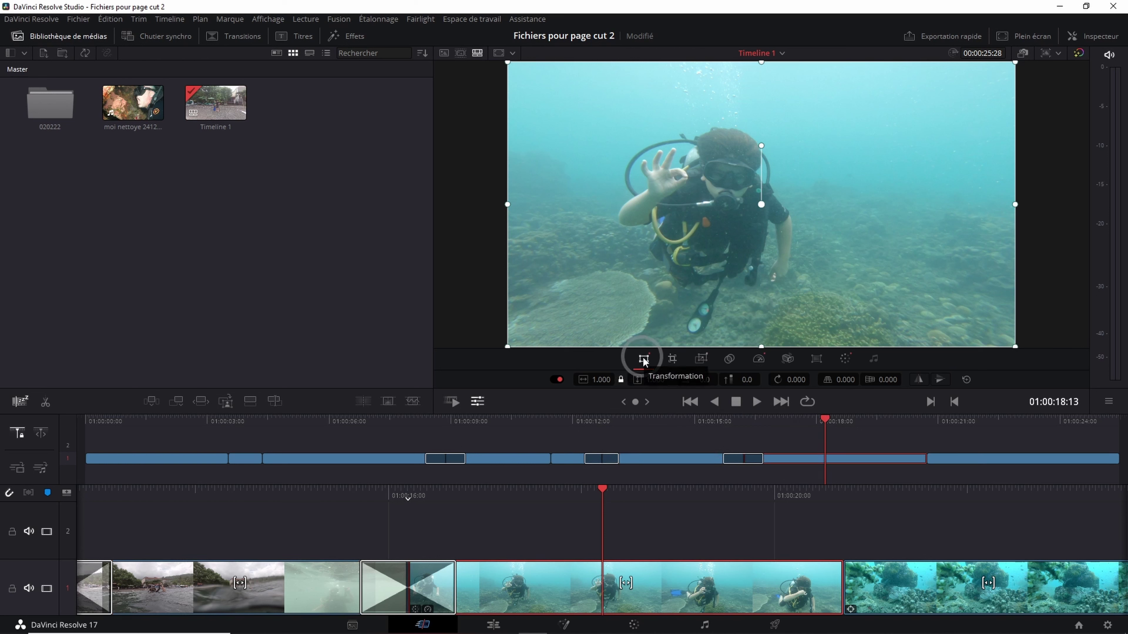
left_click(546, 346)
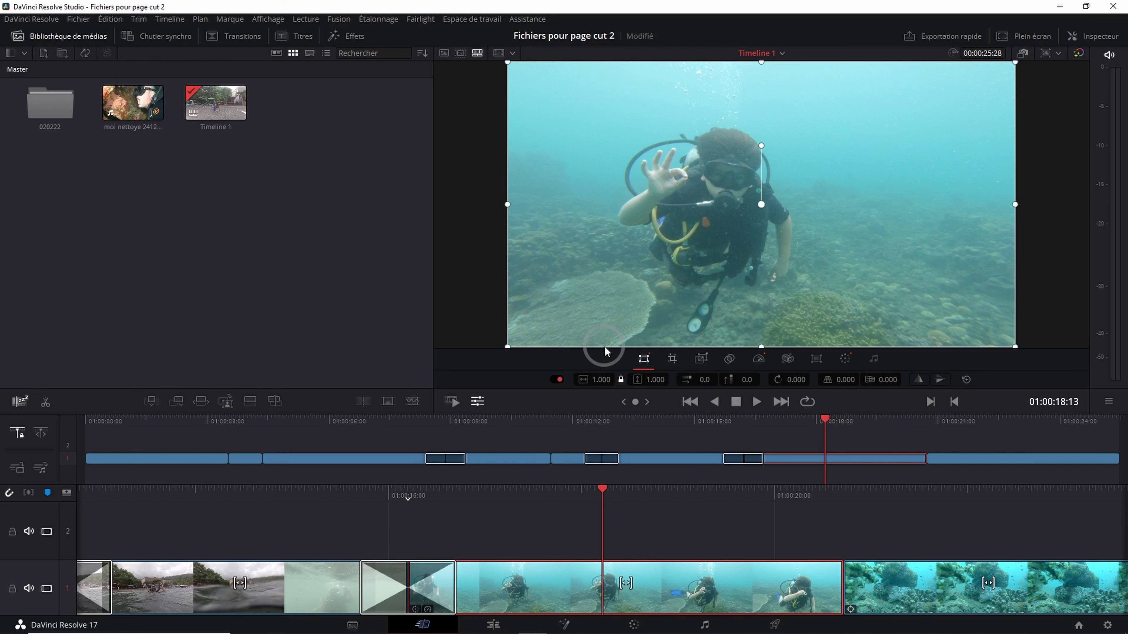
left_click(598, 333)
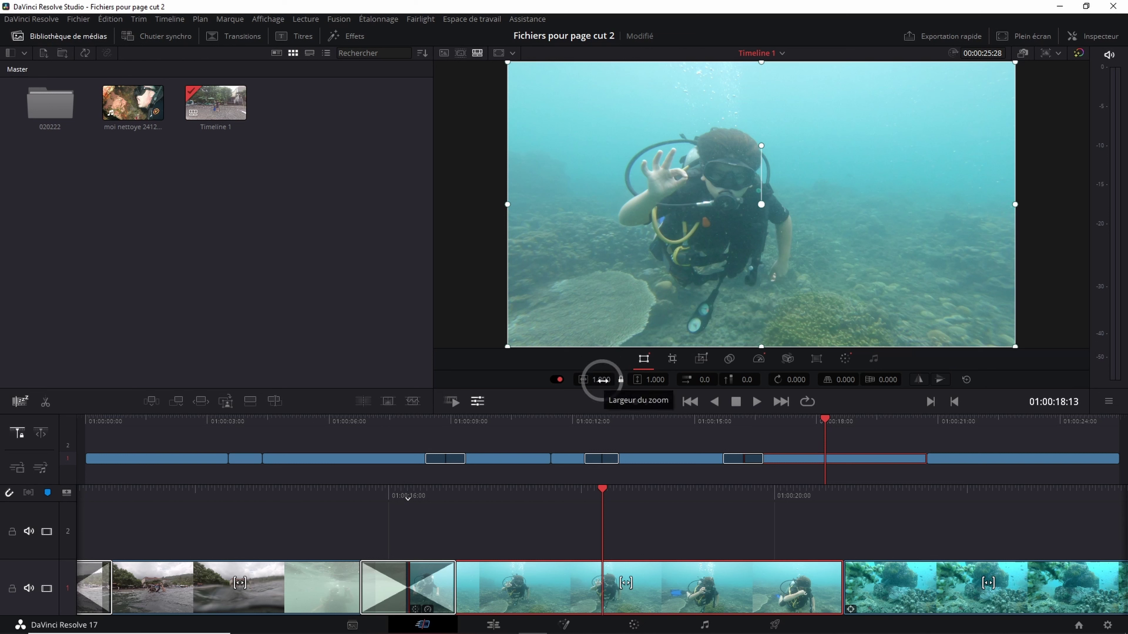
left_click_drag(602, 379, 621, 383)
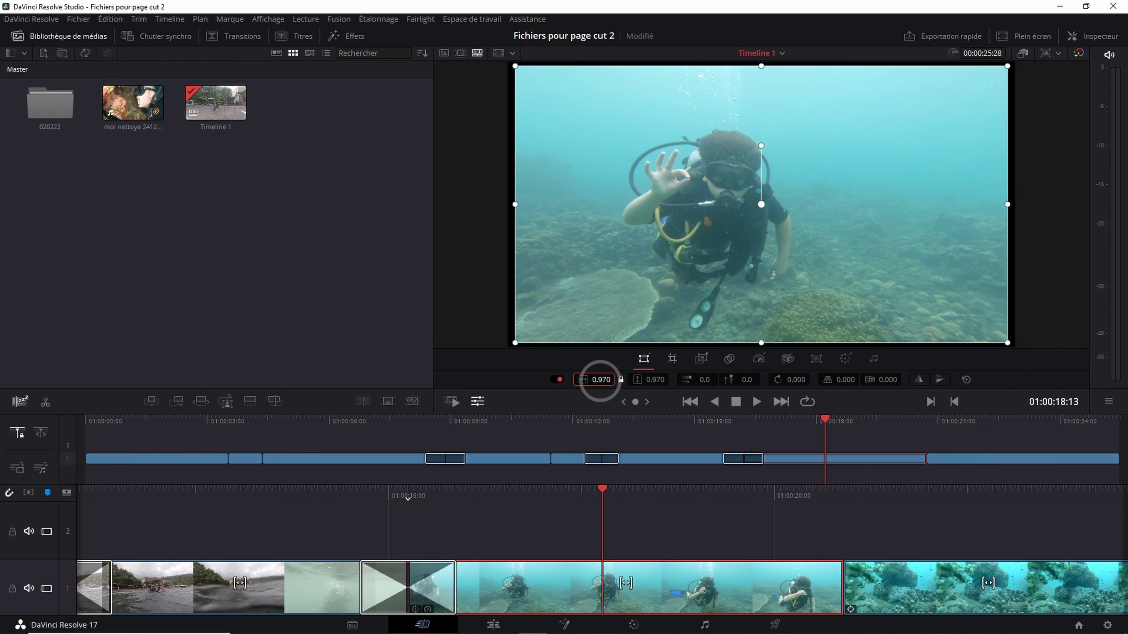
type("1.000")
left_click(621, 381)
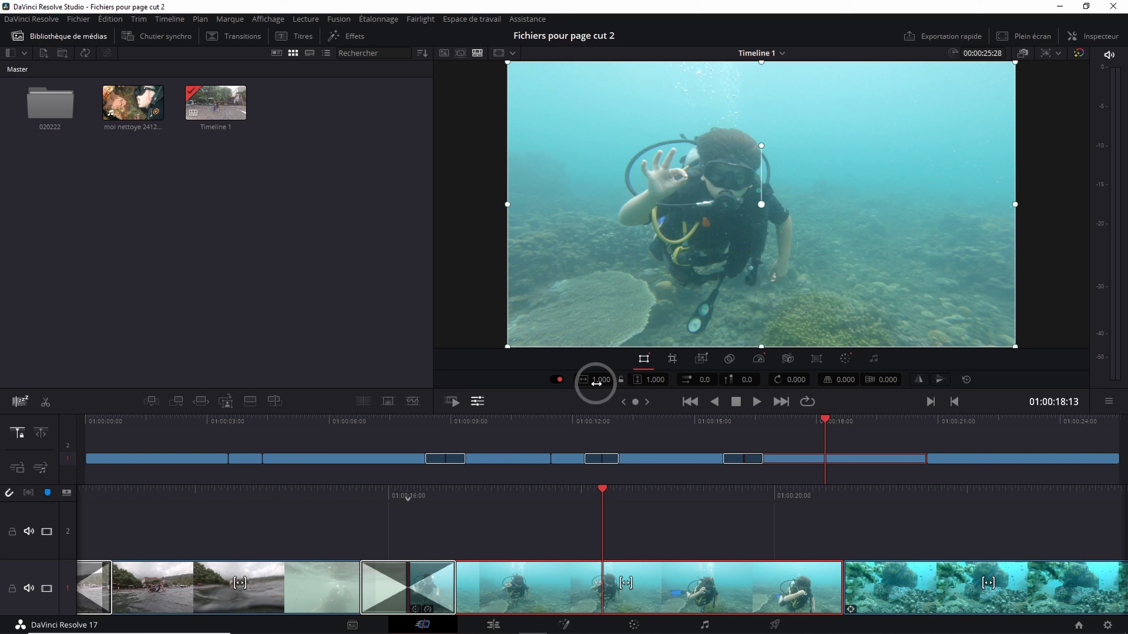
left_click_drag(599, 381, 681, 377)
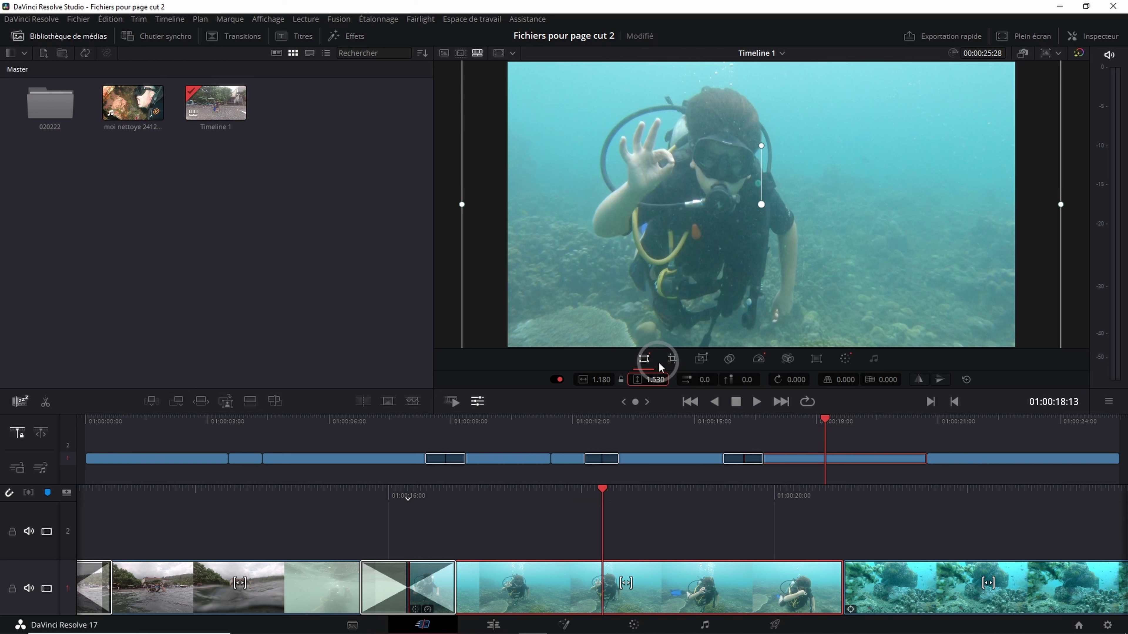
left_click_drag(597, 380, 591, 380)
left_click_drag(695, 383, 804, 381)
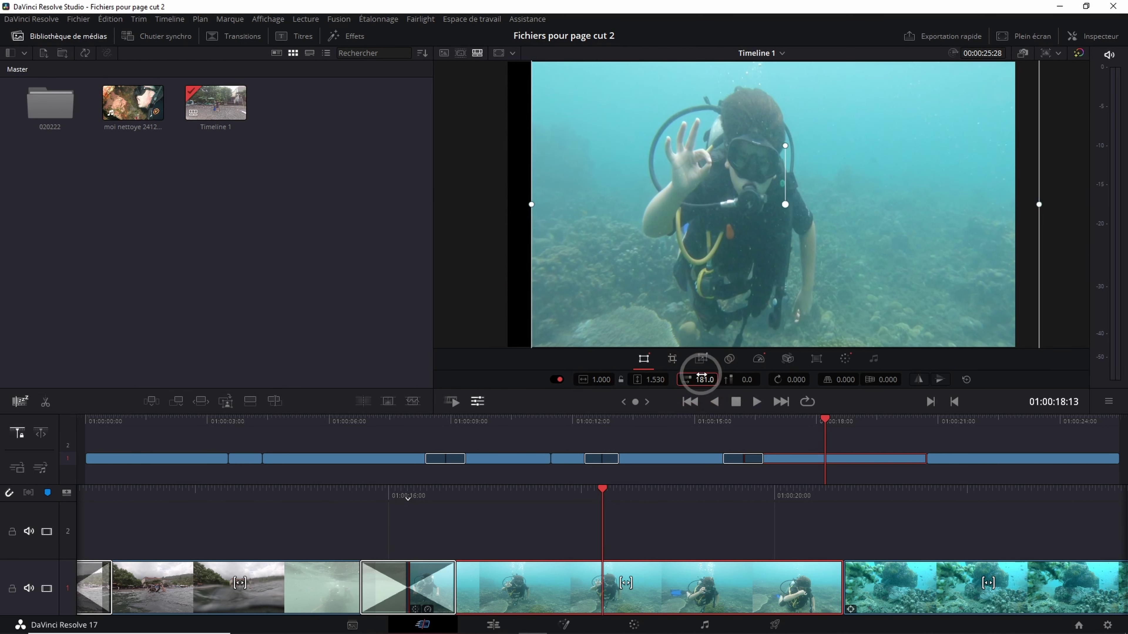
mouse_move(744, 379)
left_mouse_down()
mouse_move(770, 381)
mouse_move(685, 381)
left_mouse_up()
left_click_drag(778, 383, 905, 351)
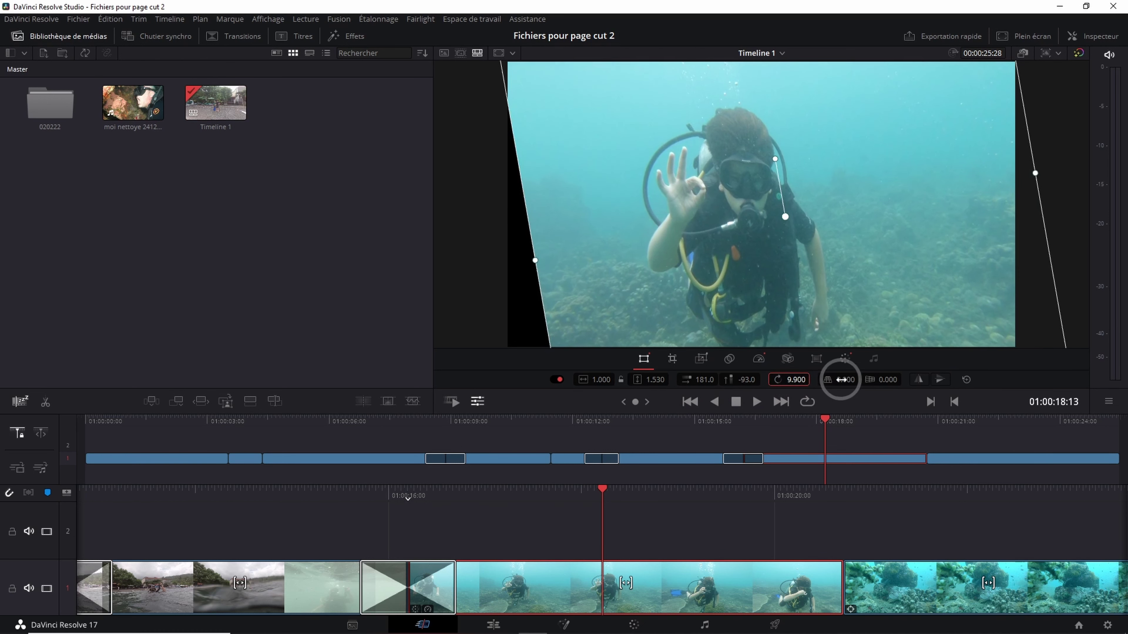
left_click_drag(843, 380, 932, 381)
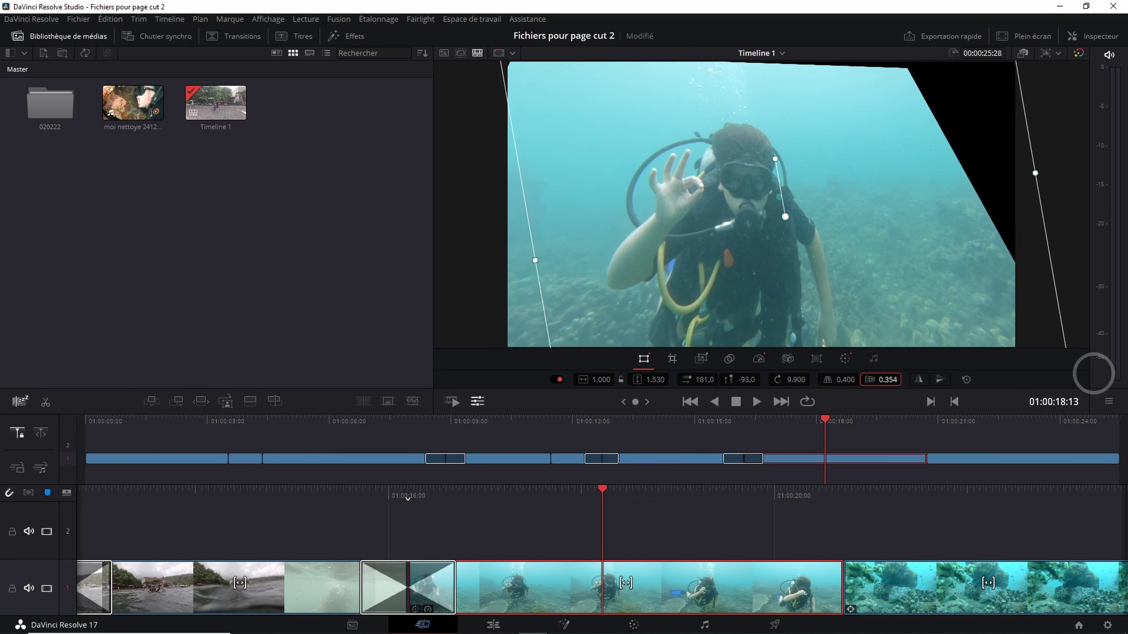
left_click(966, 378)
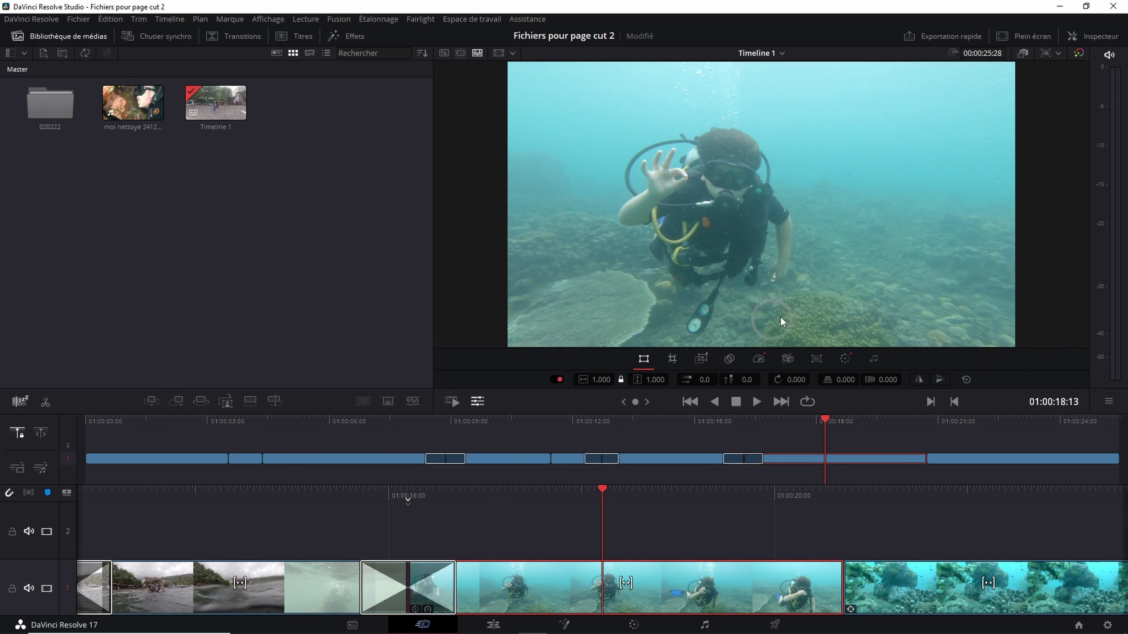
left_click(918, 379)
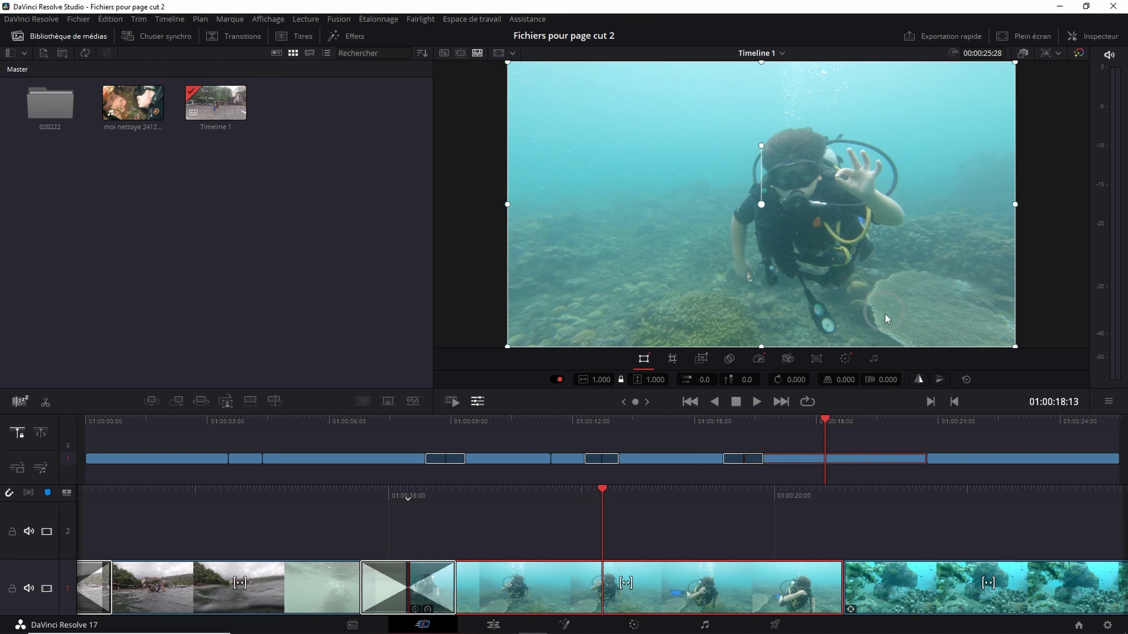
left_click(919, 380)
left_click(919, 380)
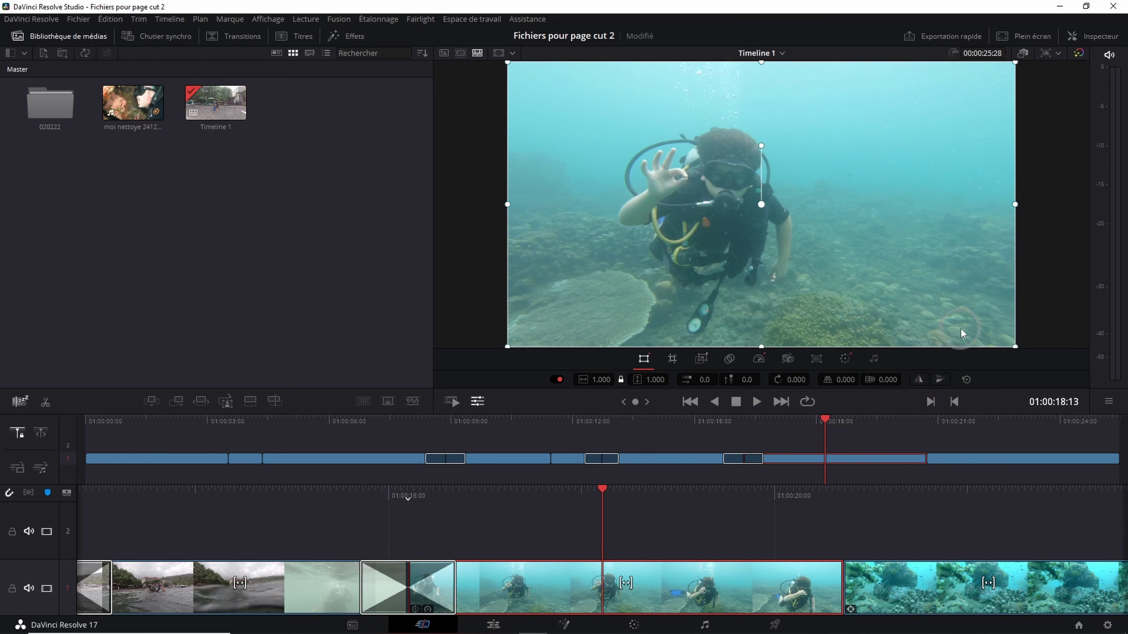
left_click(940, 379)
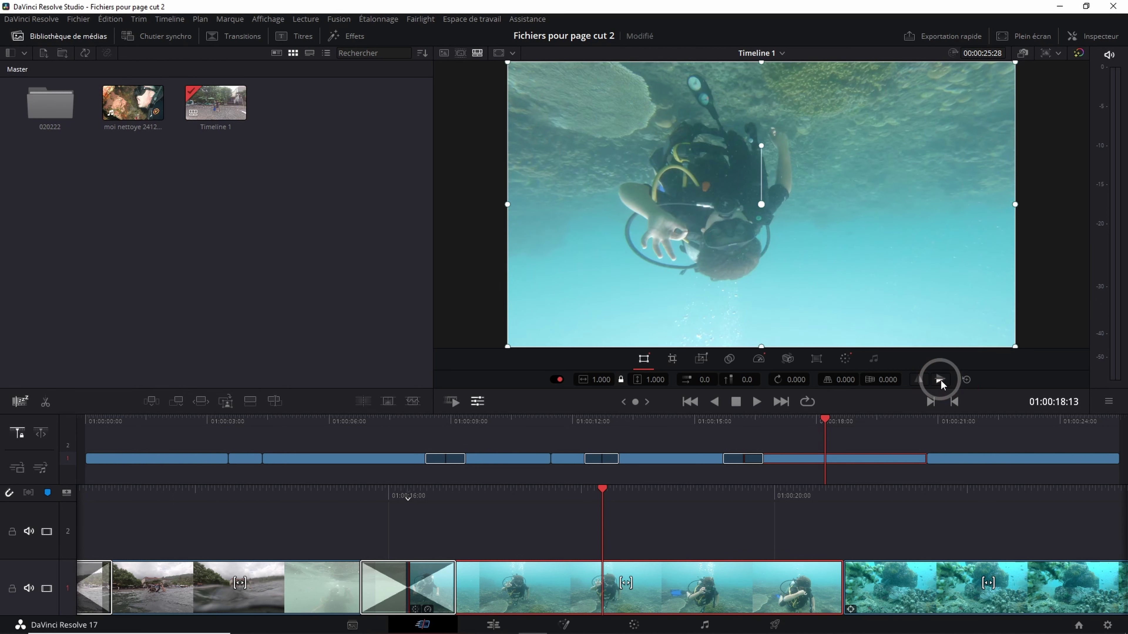
left_click(940, 380)
left_click(966, 379)
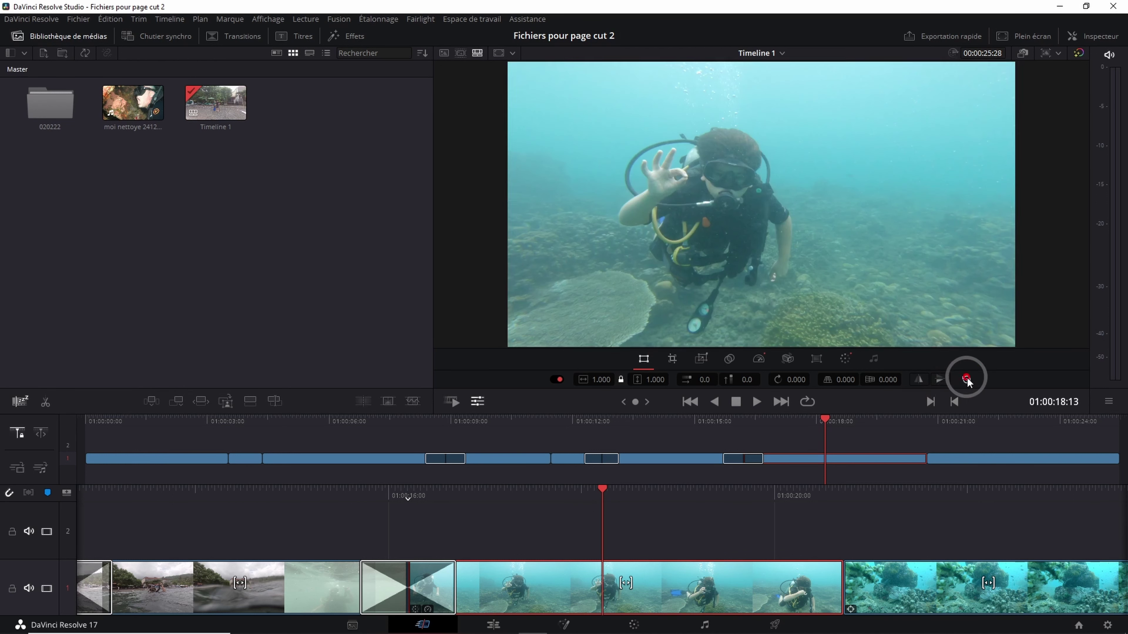
left_click(671, 359)
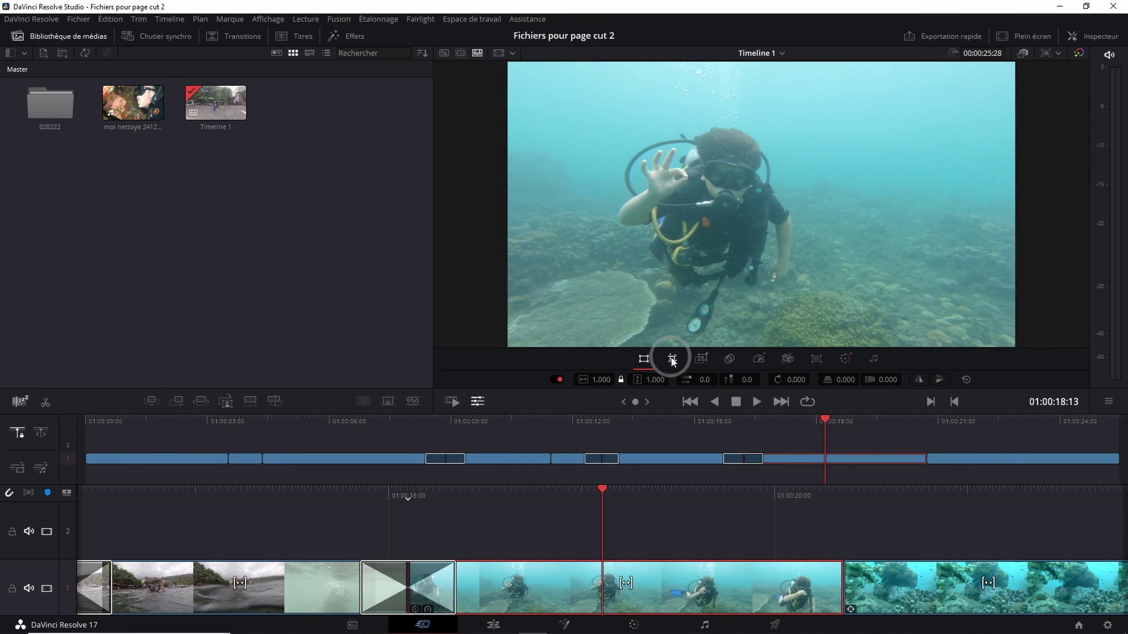
- Try cropping the diver clip's left side, reset all crop values to zero, then show Dynamic Zoom
left_click(672, 360)
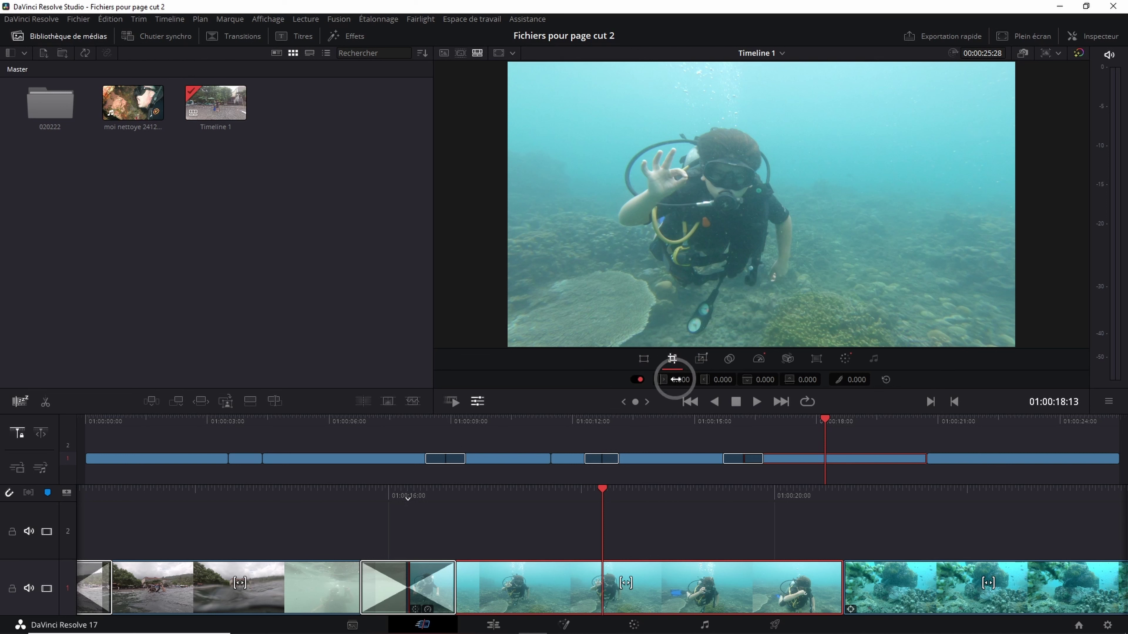
left_click_drag(675, 383, 811, 381)
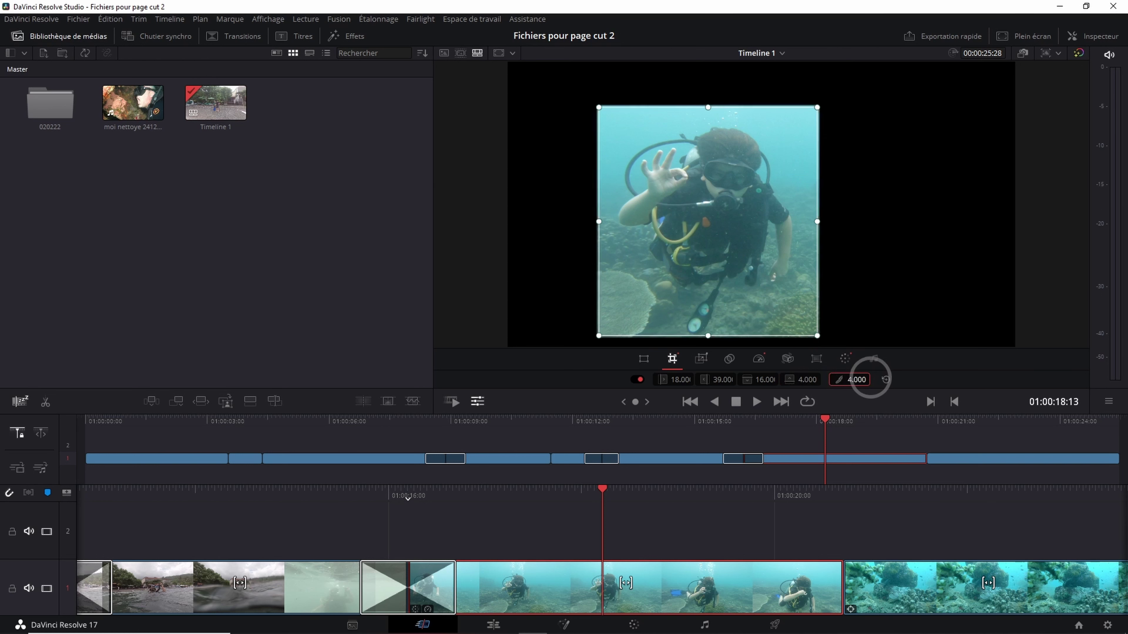
left_click(886, 380)
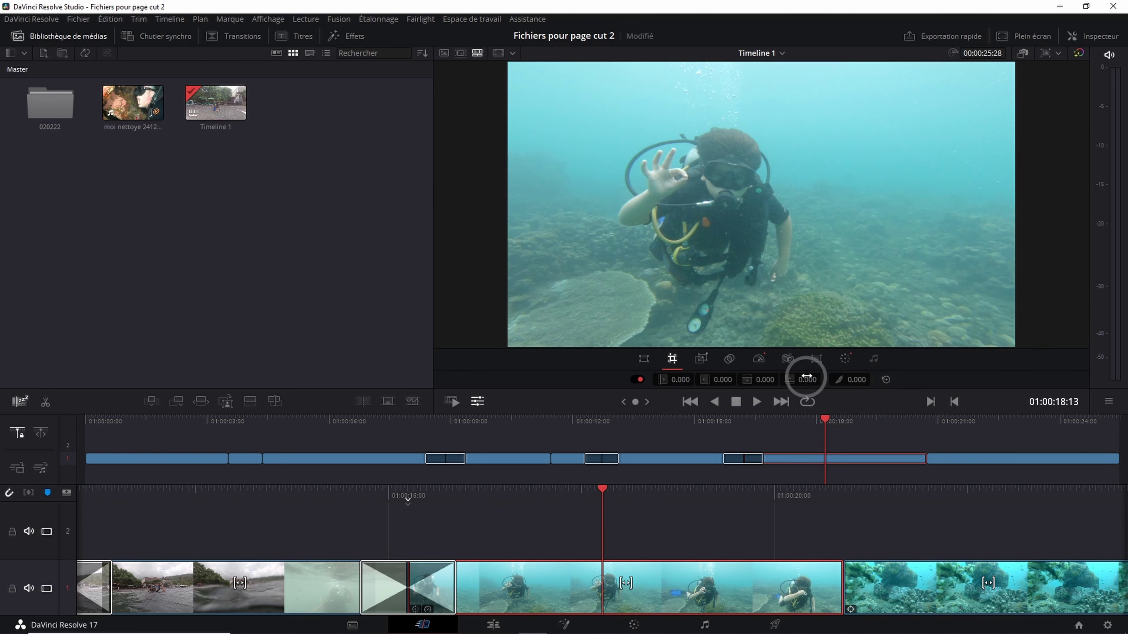
left_click(701, 359)
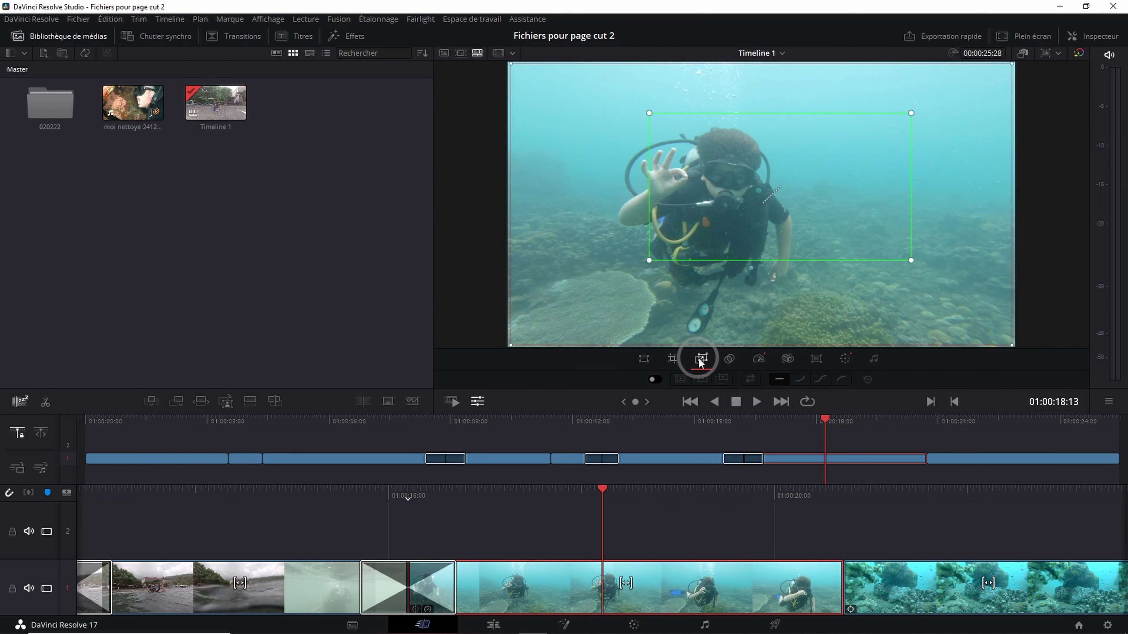
- Swap the dynamic zoom's start and end framing and preview it from the clip start
key("Up")
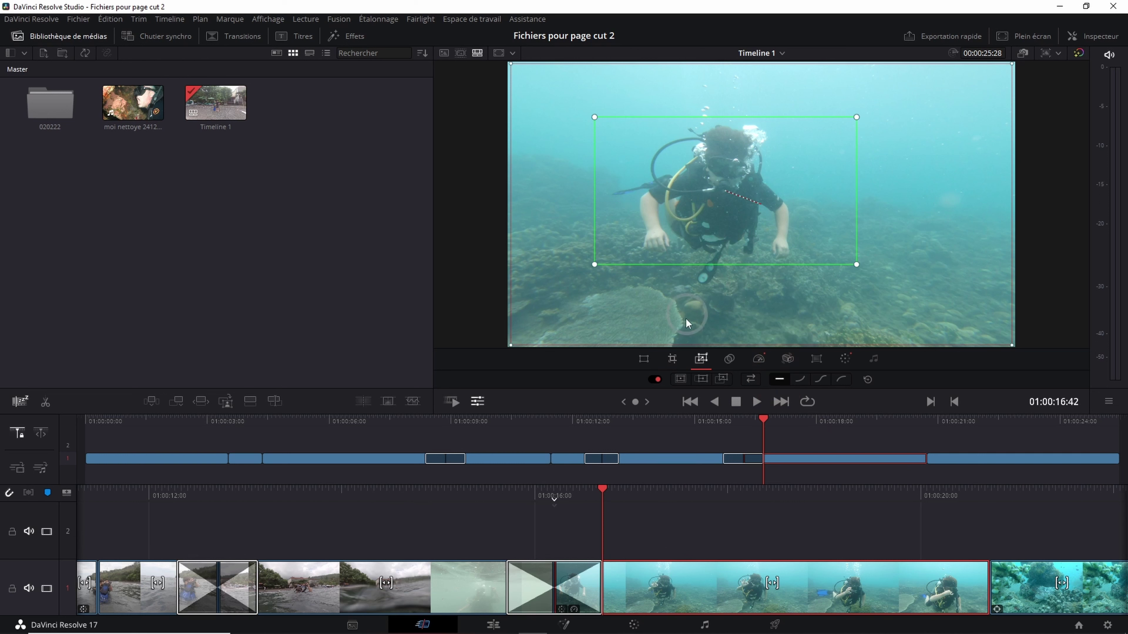
left_click(758, 226)
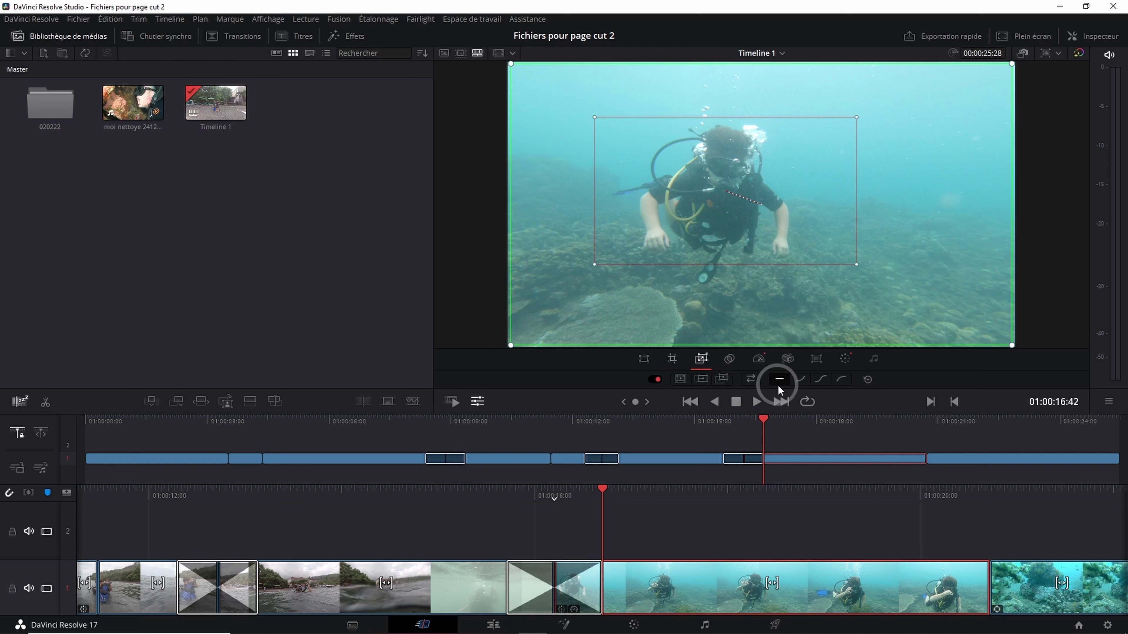
key("space")
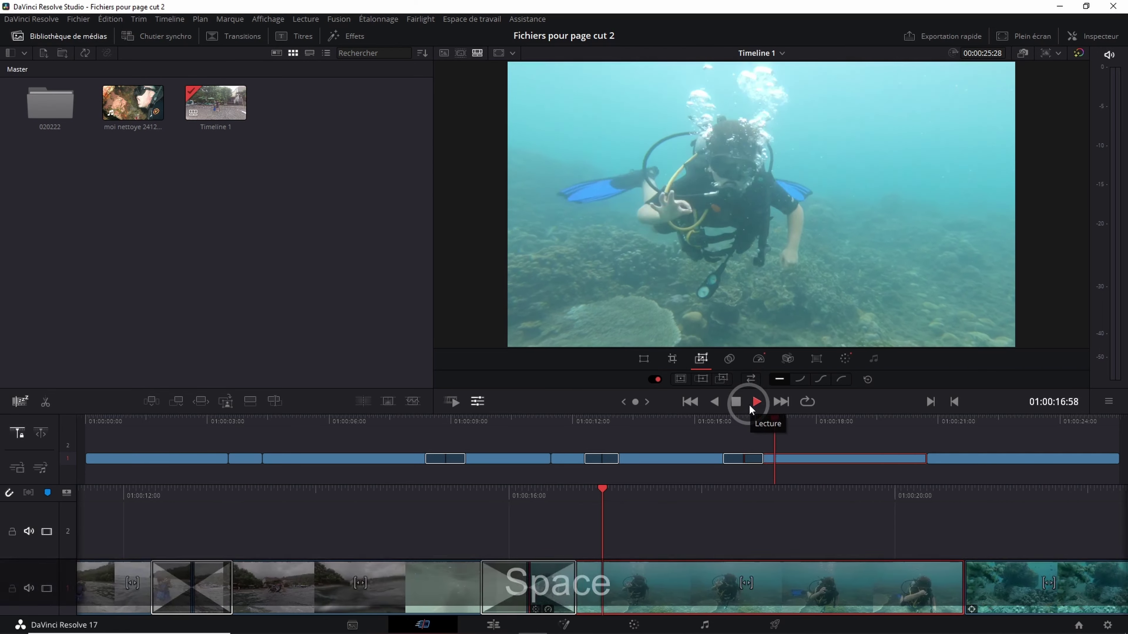
key("space")
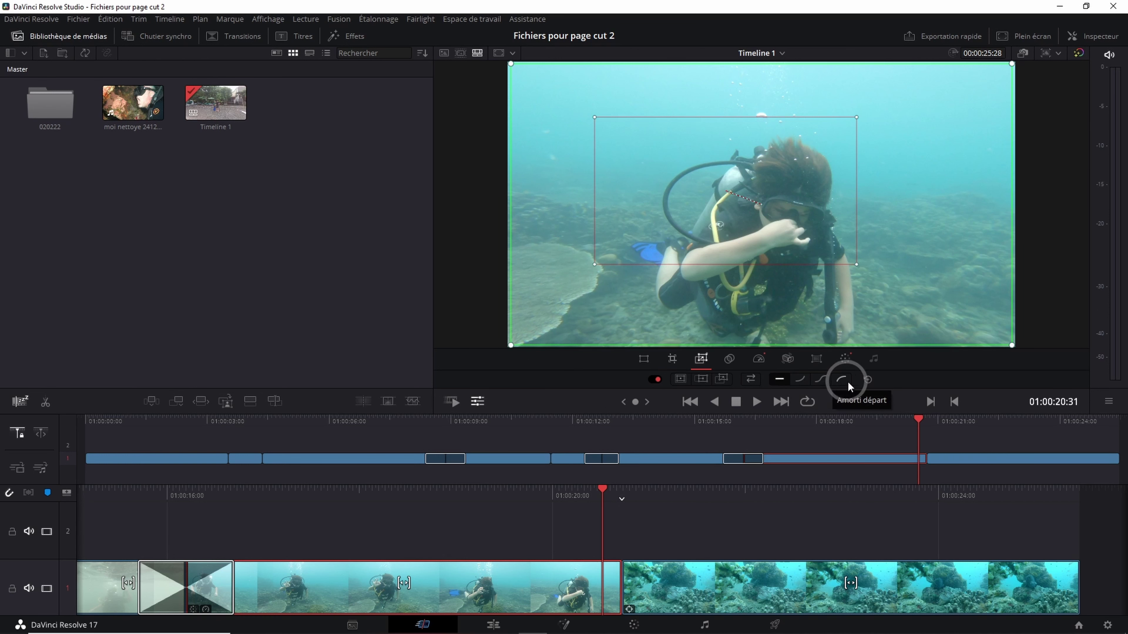
- Set the dynamic zoom easing to ease in and preview the result
left_click(799, 381)
left_click(758, 425)
key("space")
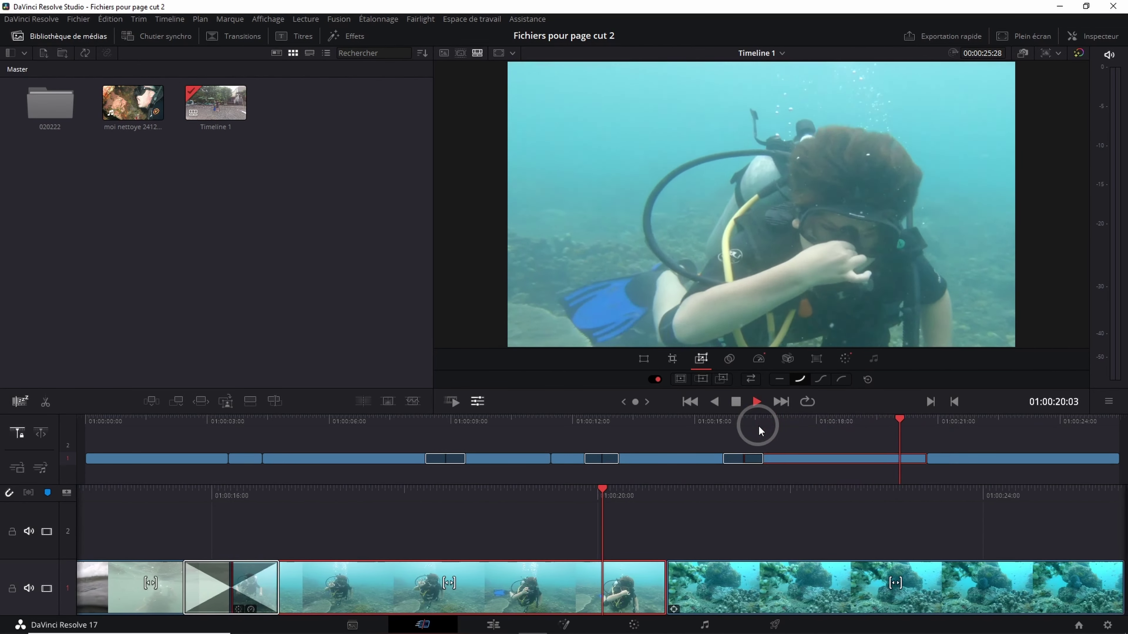
key("space")
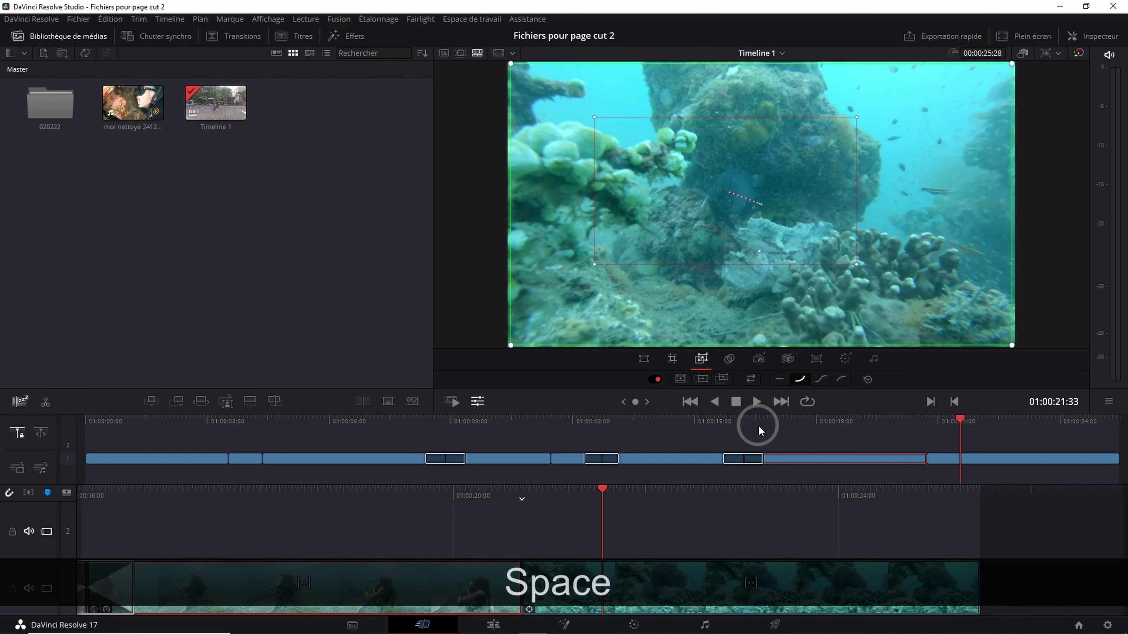
- Switch the zoom to ease in and out, reset its framing, and preview from the clip start
left_click(820, 381)
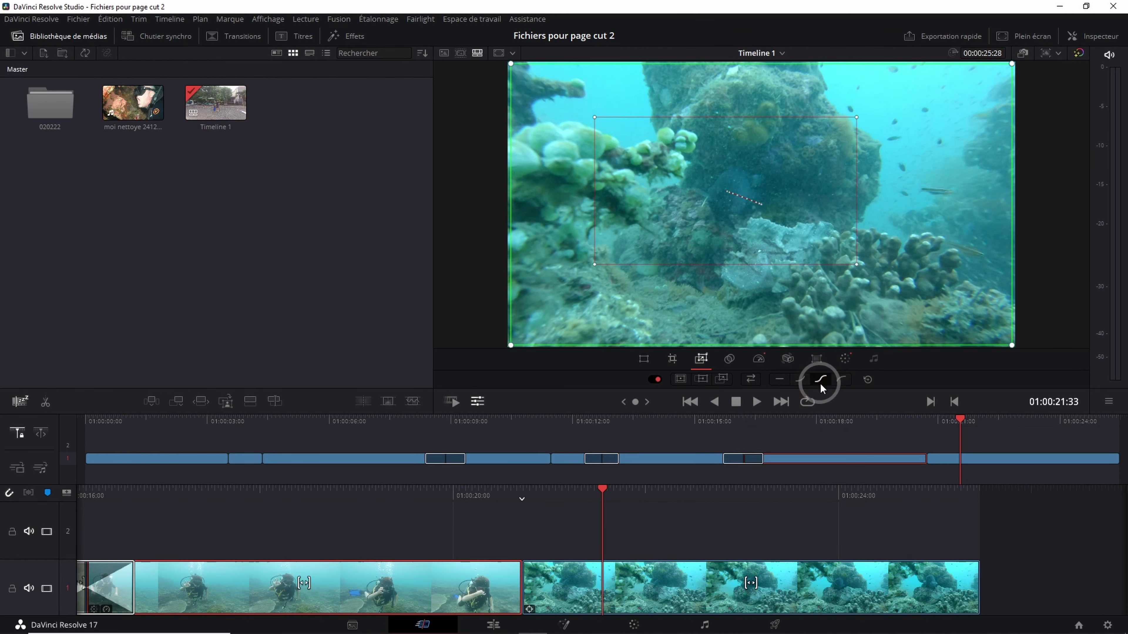
left_click(762, 431)
left_click(764, 421)
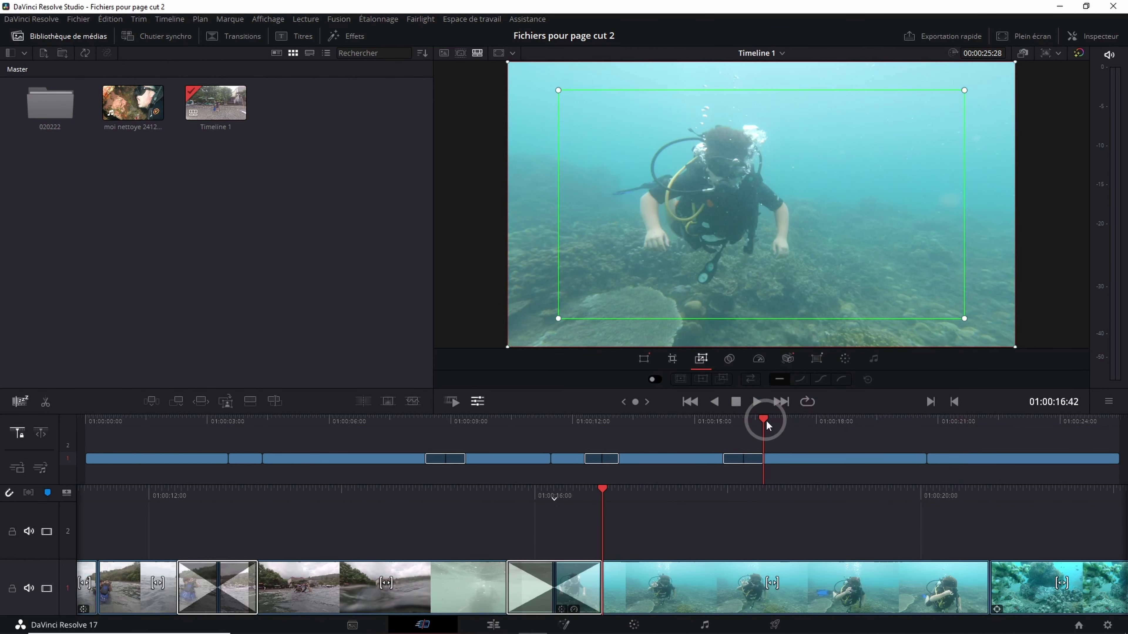
key("space")
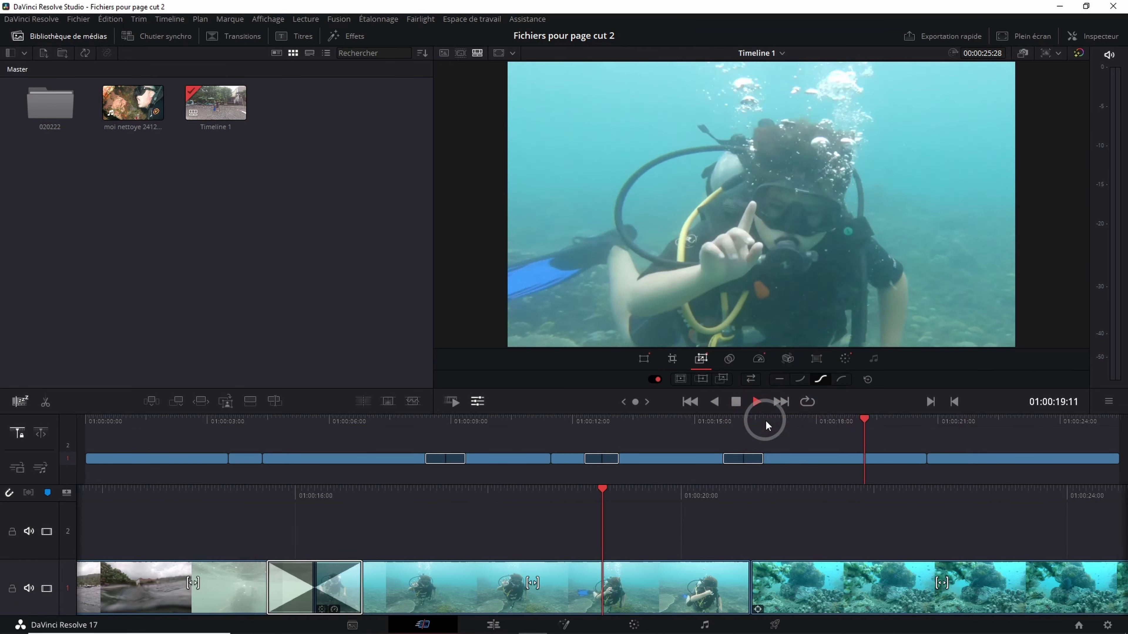
key("space")
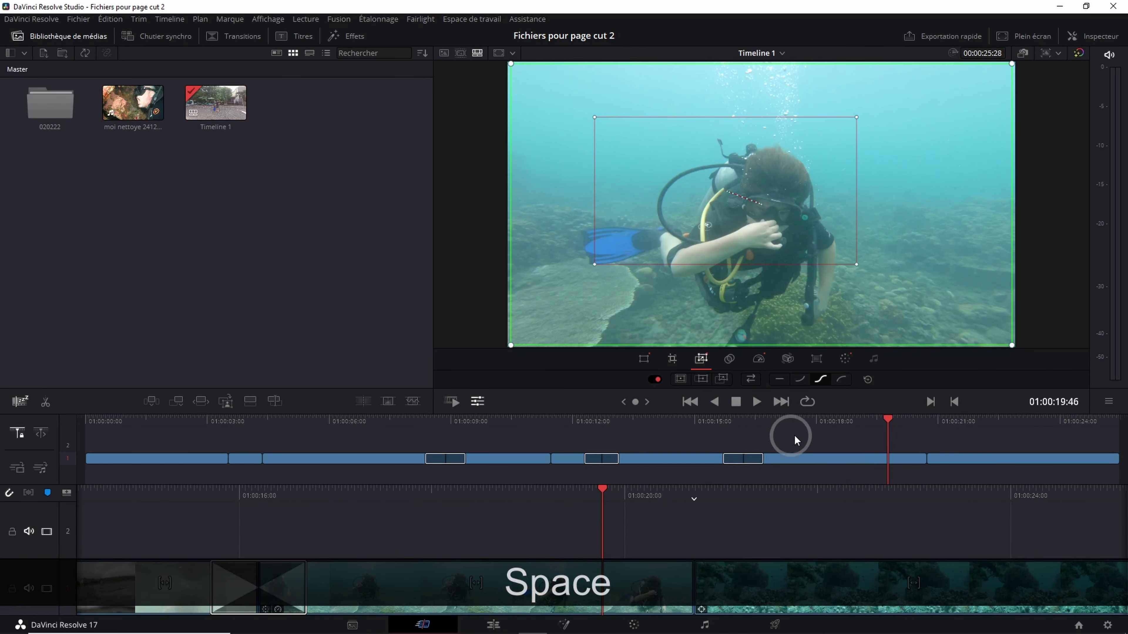
- Reset the dynamic zoom to its defaults and toggle it off and back on
left_click(868, 379)
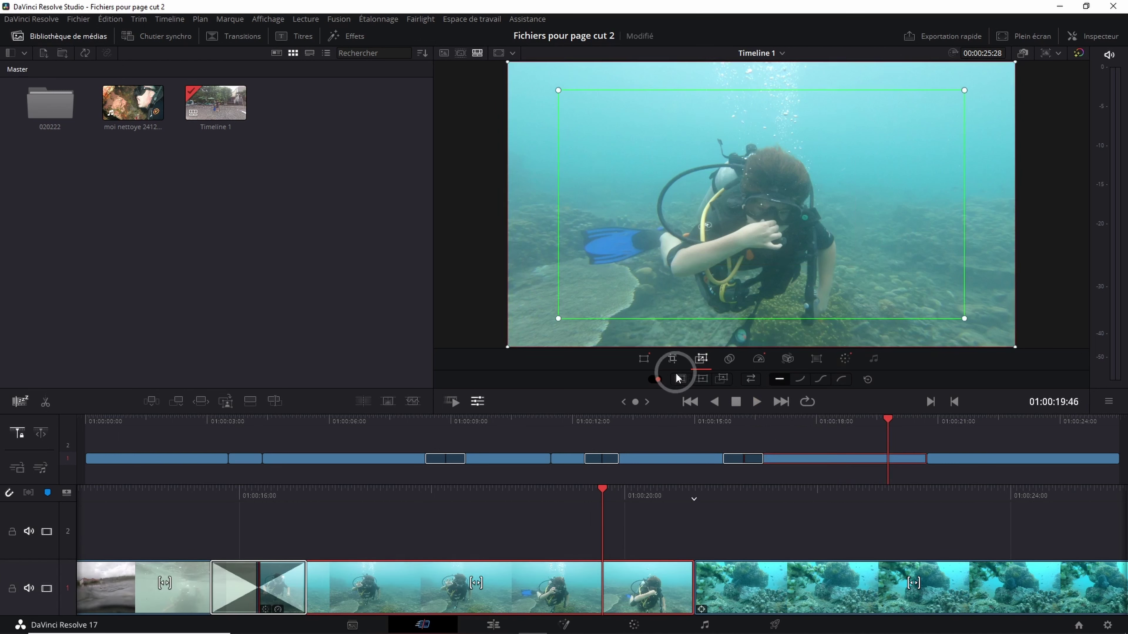
left_click(656, 379)
left_click(656, 379)
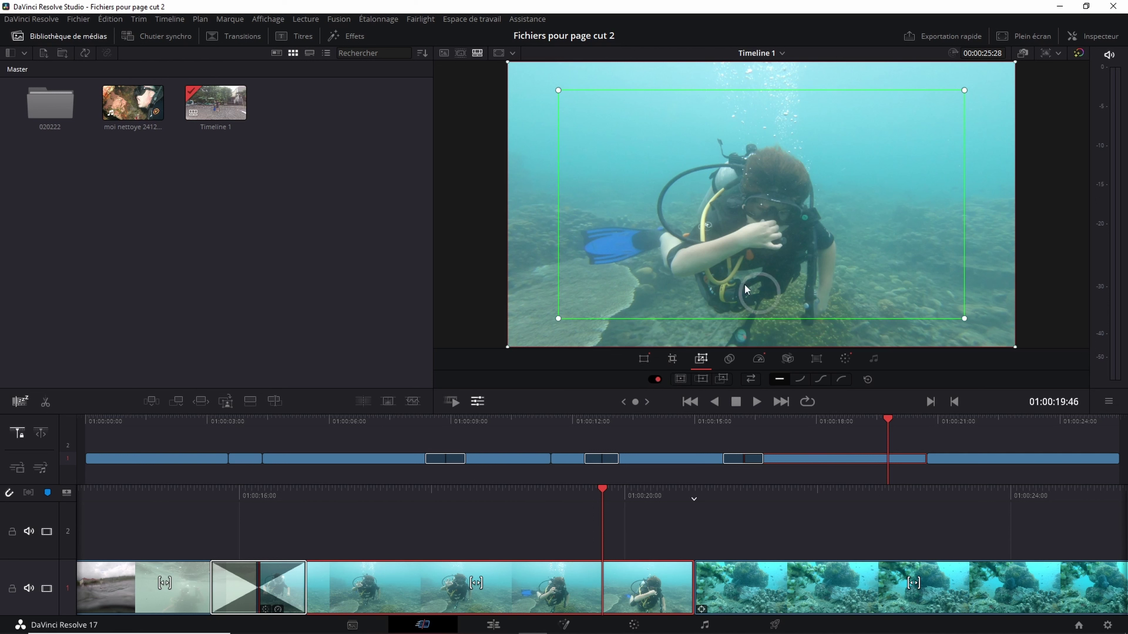
- Try diver clip speeds of about 0.99 and 1.46 and preview the faster playback
left_click(758, 359)
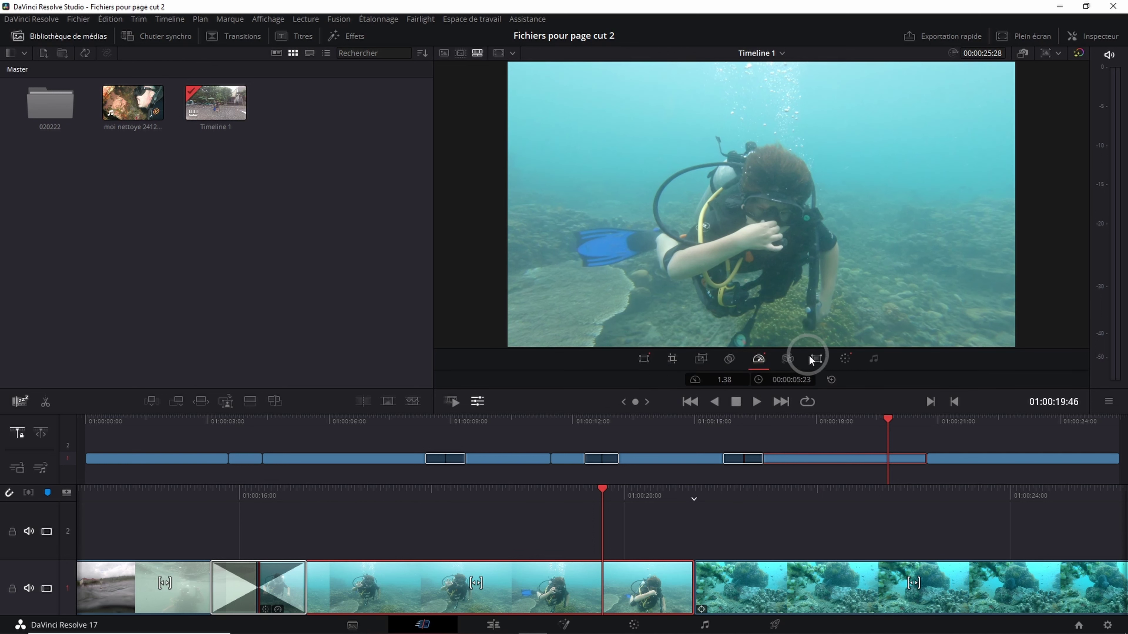
mouse_move(724, 379)
left_mouse_down()
mouse_move(705, 375)
mouse_move(725, 365)
left_mouse_up()
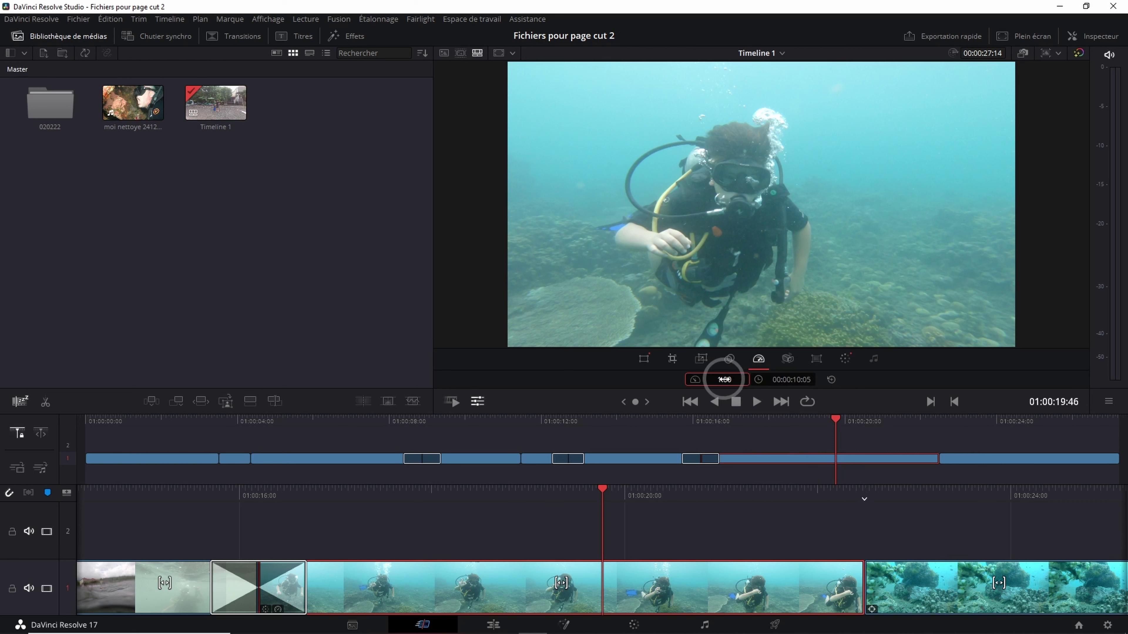
left_click_drag(727, 378, 750, 381)
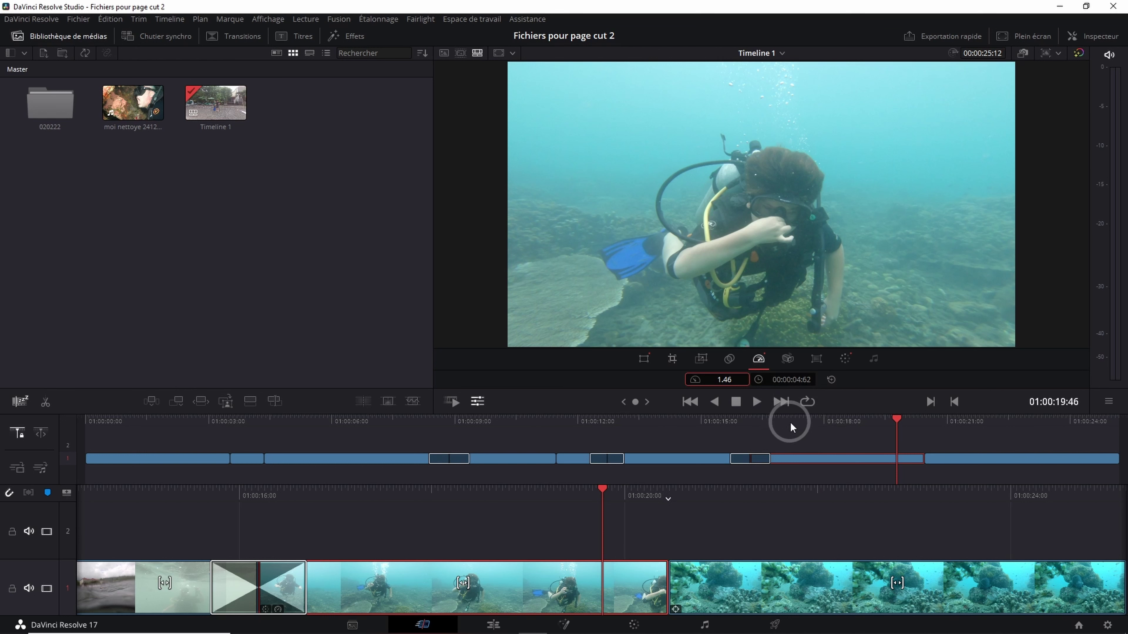
left_click_drag(789, 421, 770, 417)
key("space")
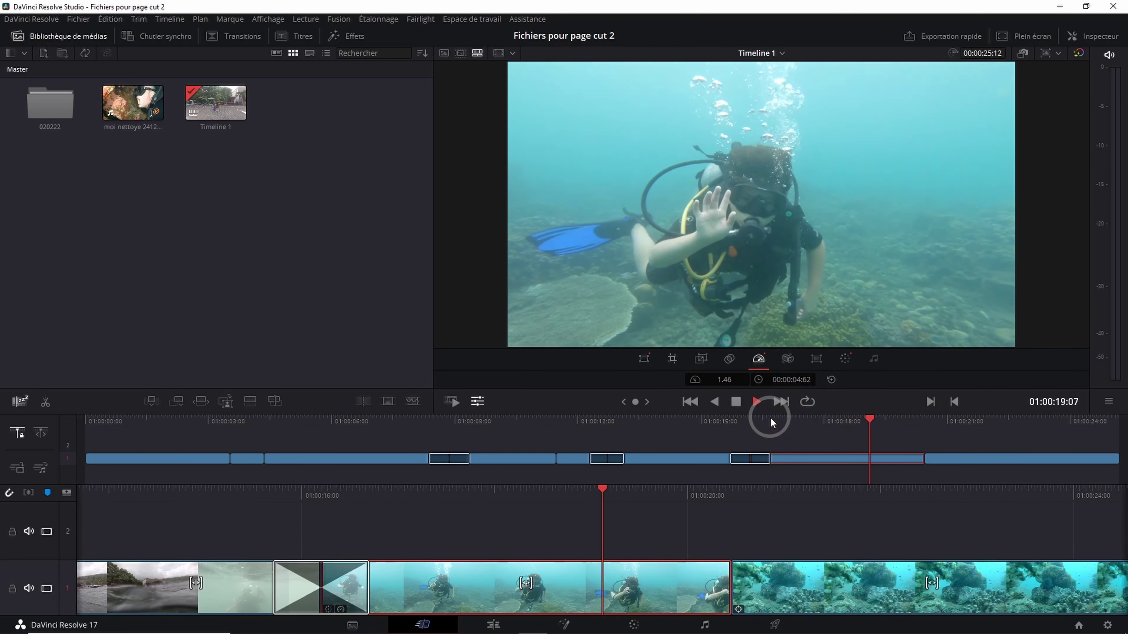
key("space")
- Push the diver clip speed higher, around 2.26, preview it, then reset to 1.00
mouse_move(725, 380)
left_mouse_down()
mouse_move(752, 380)
mouse_move(825, 462)
left_mouse_up()
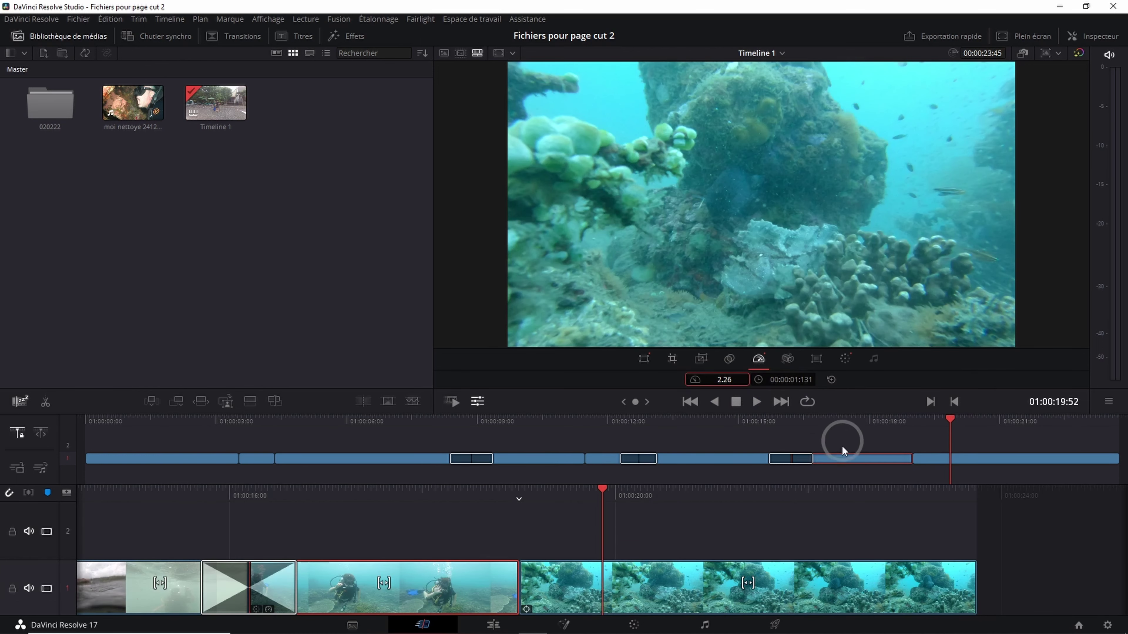
left_click(812, 419)
key("space")
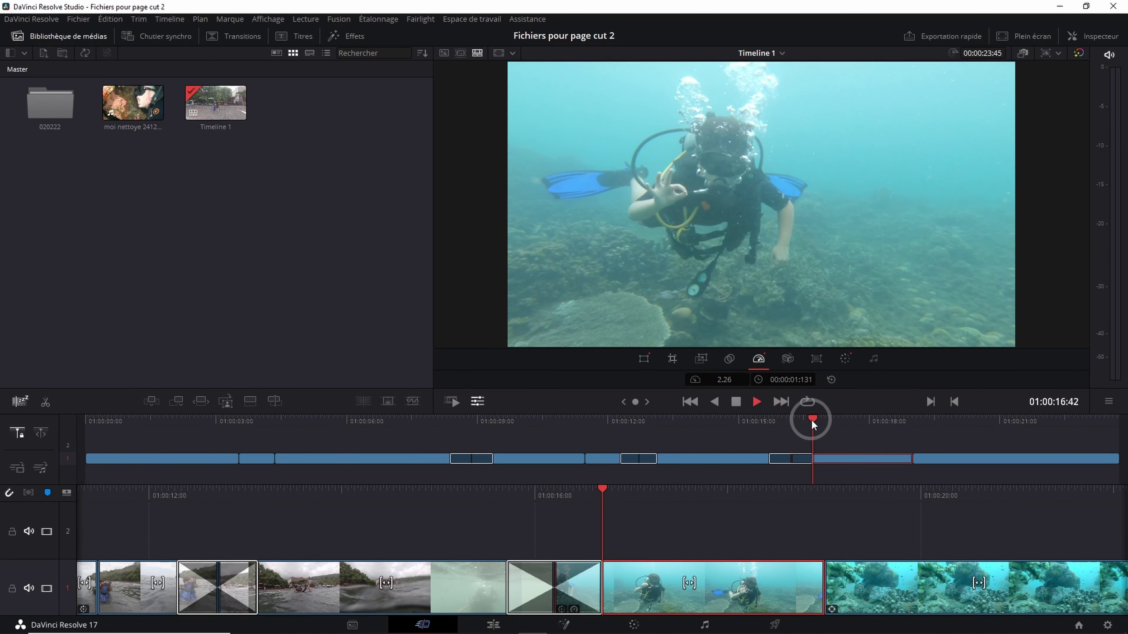
left_click(831, 378)
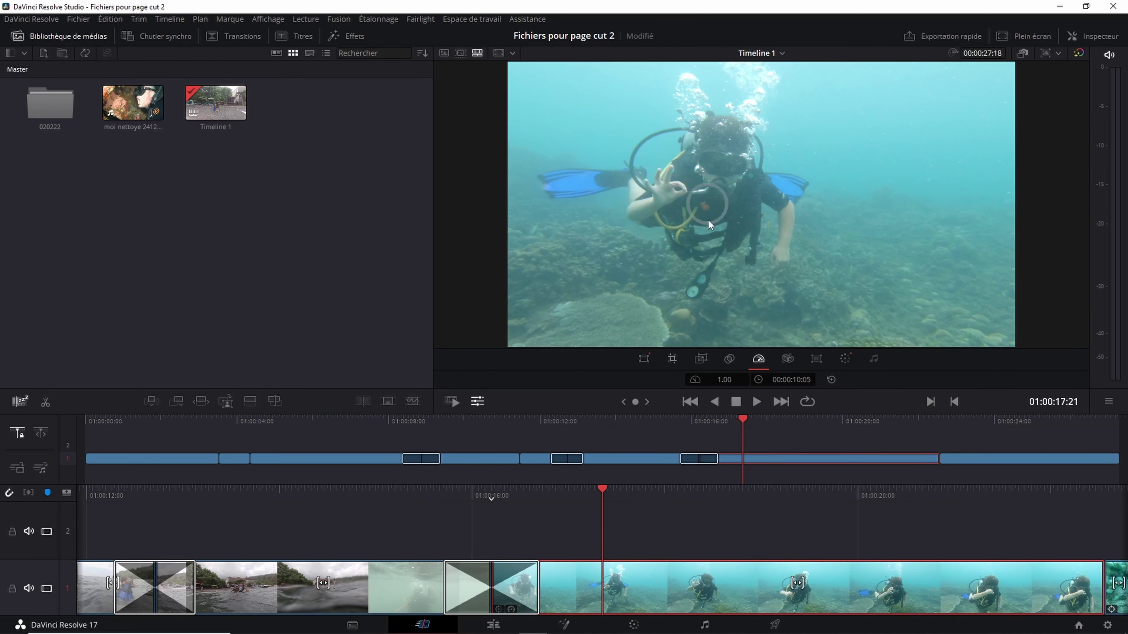
- Enable Perspective stabilisation on the closing coral clip, run the stabiliser and preview playback
left_click(788, 359)
left_click(869, 420)
left_click(989, 415)
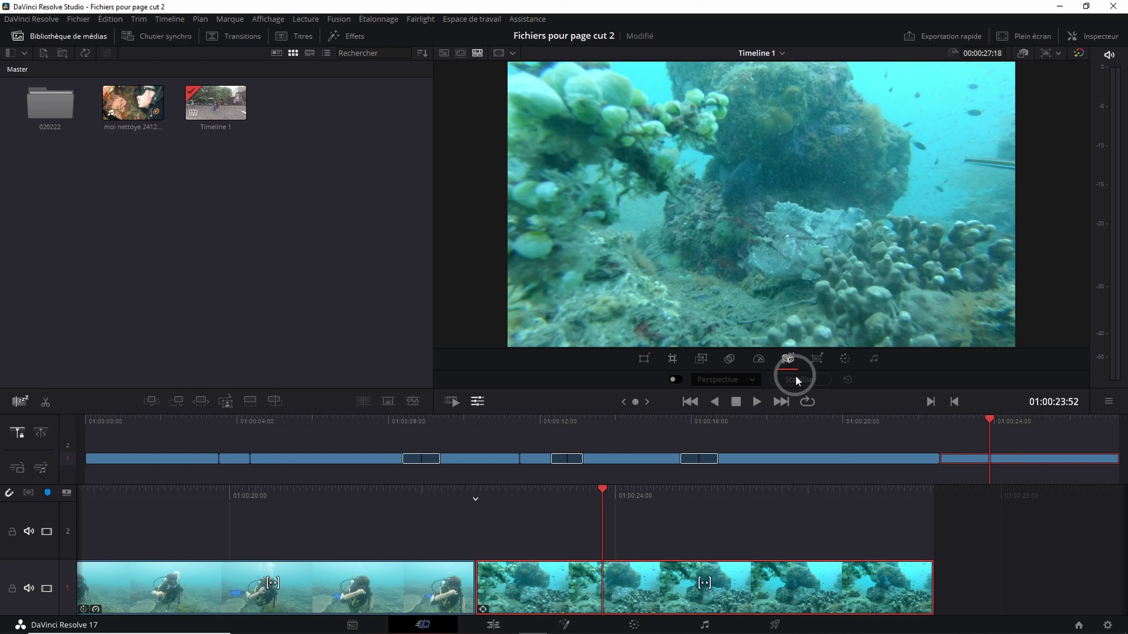
left_click(675, 379)
left_click(777, 381)
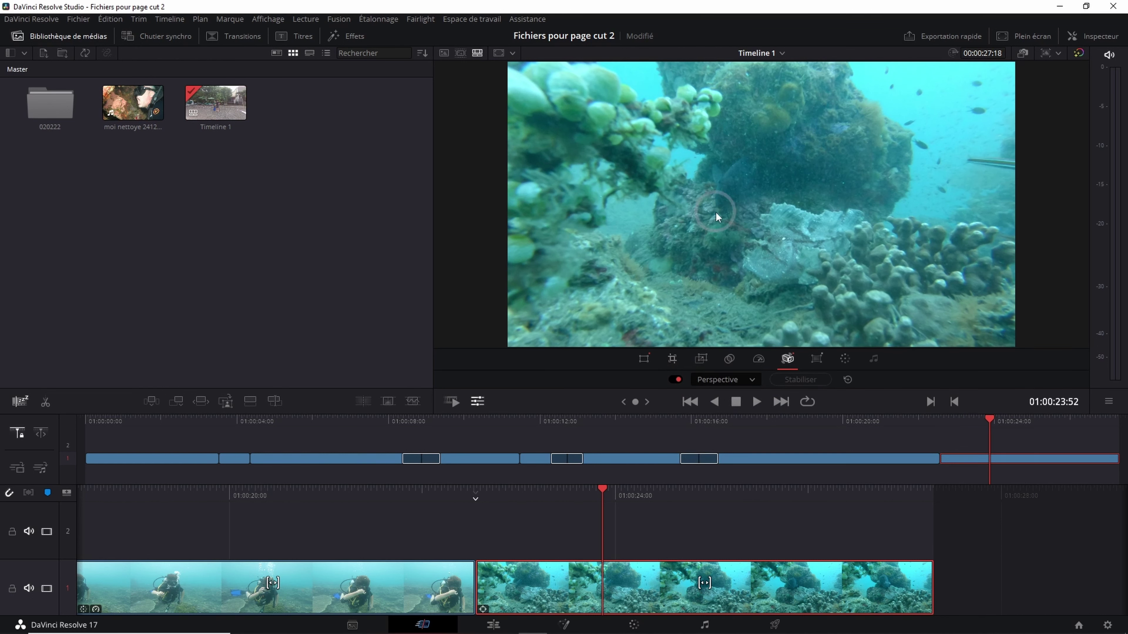
key("space")
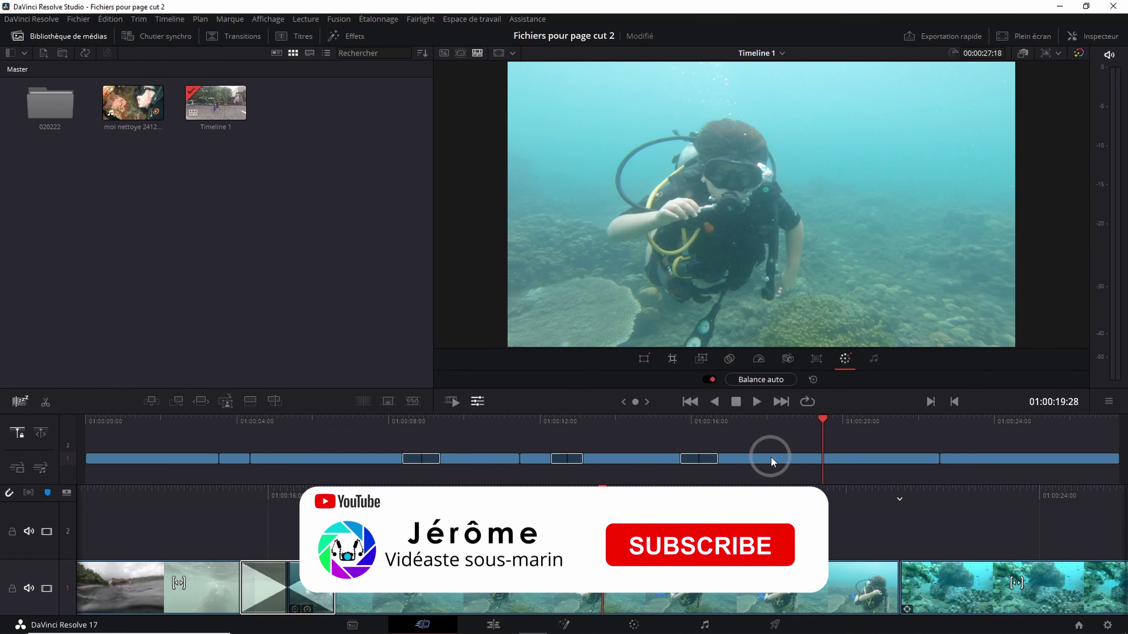
- Auto-balance the diver clip's colours, then bring up Quick Export offering H.264 at 3840 x 2160
left_click(770, 457)
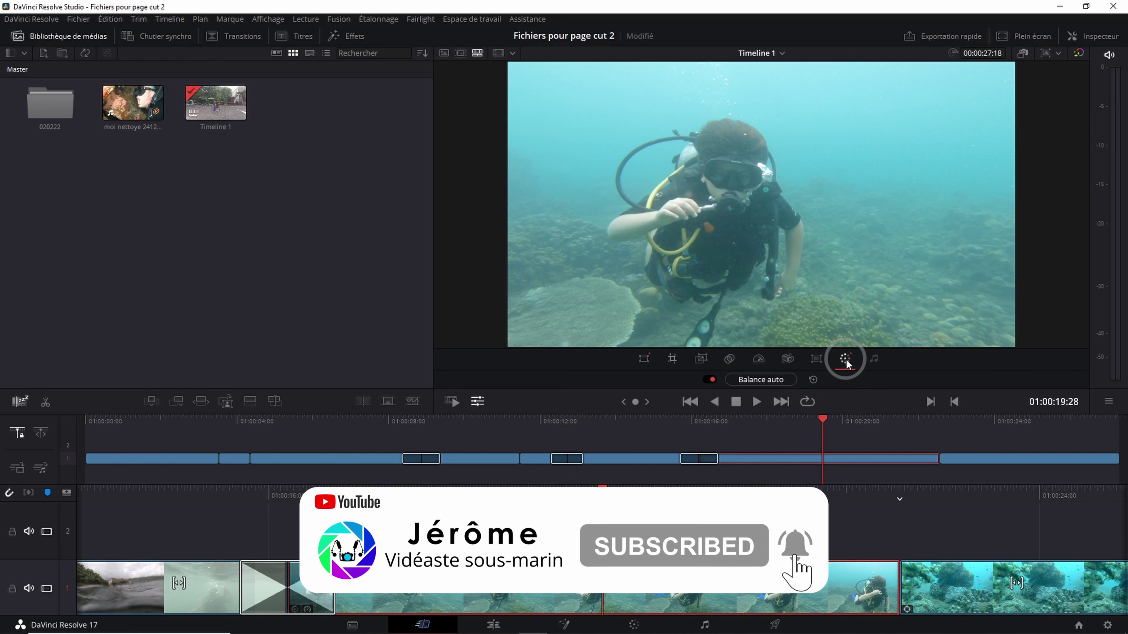
left_click(773, 379)
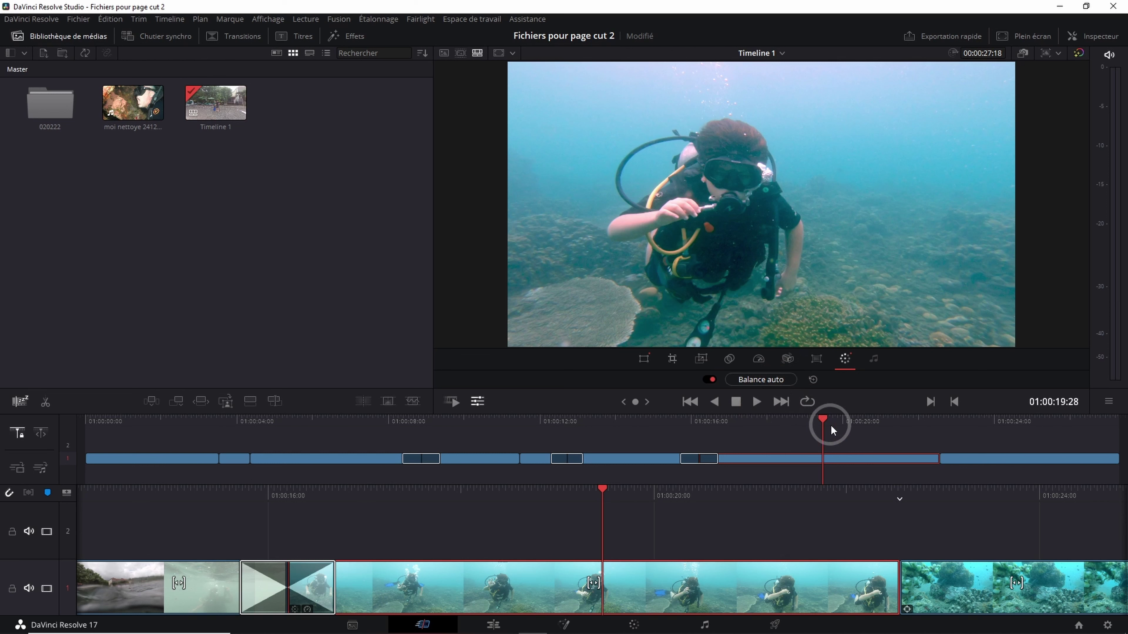
left_click(955, 35)
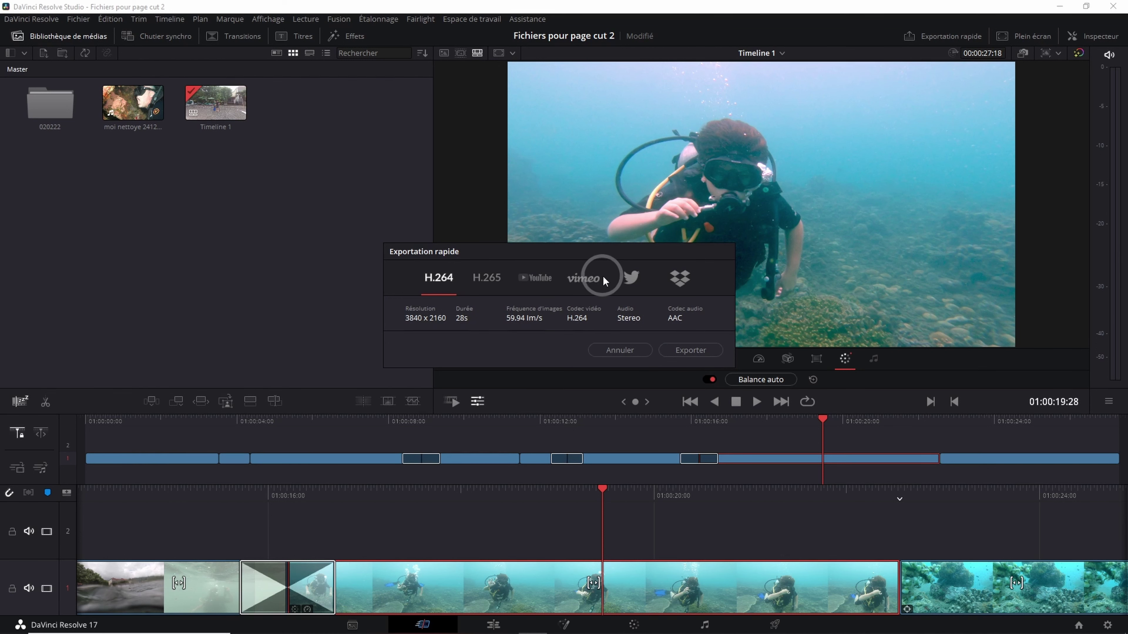
- In the Inspector, switch Timeline 1's resolution from Ultra HD to Full HD 1920 x 1080
left_click(933, 35)
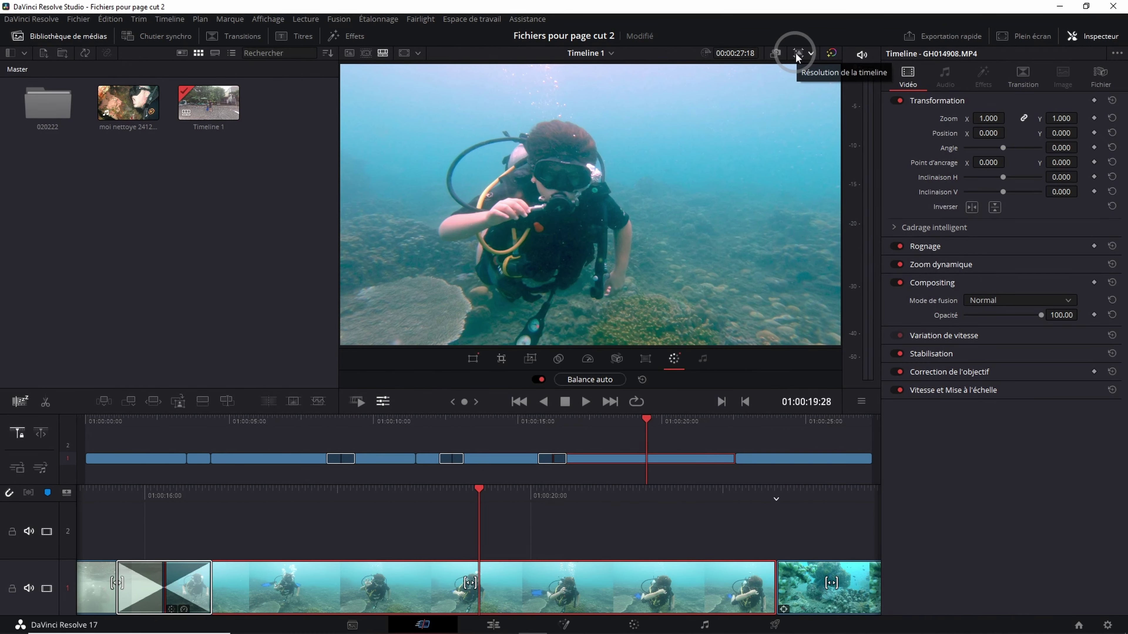
left_click(796, 54)
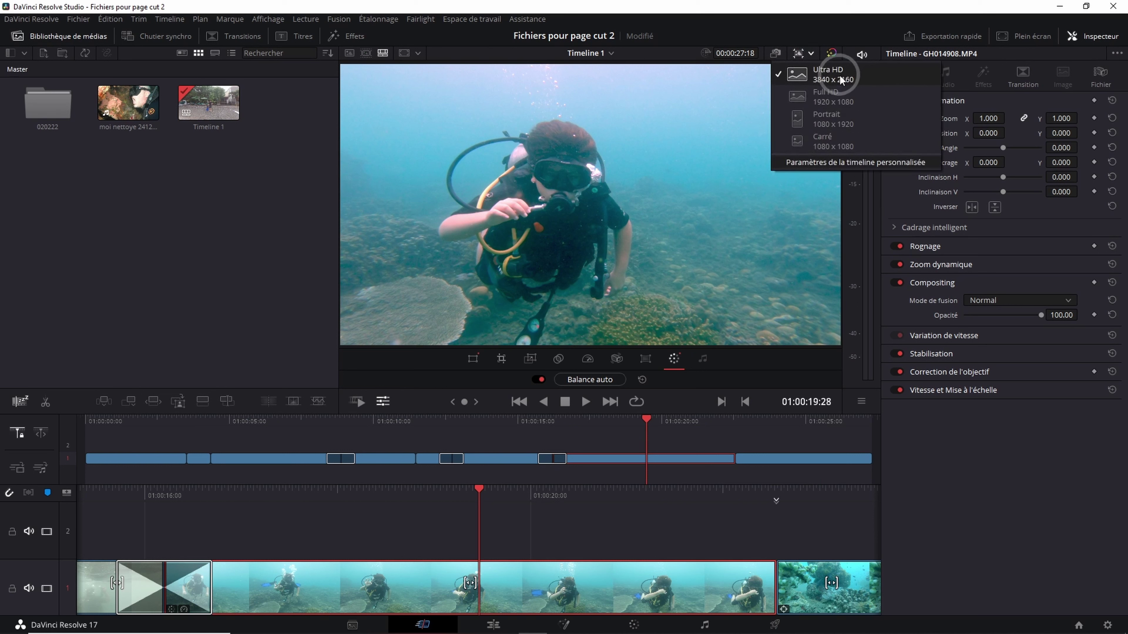
left_click(804, 102)
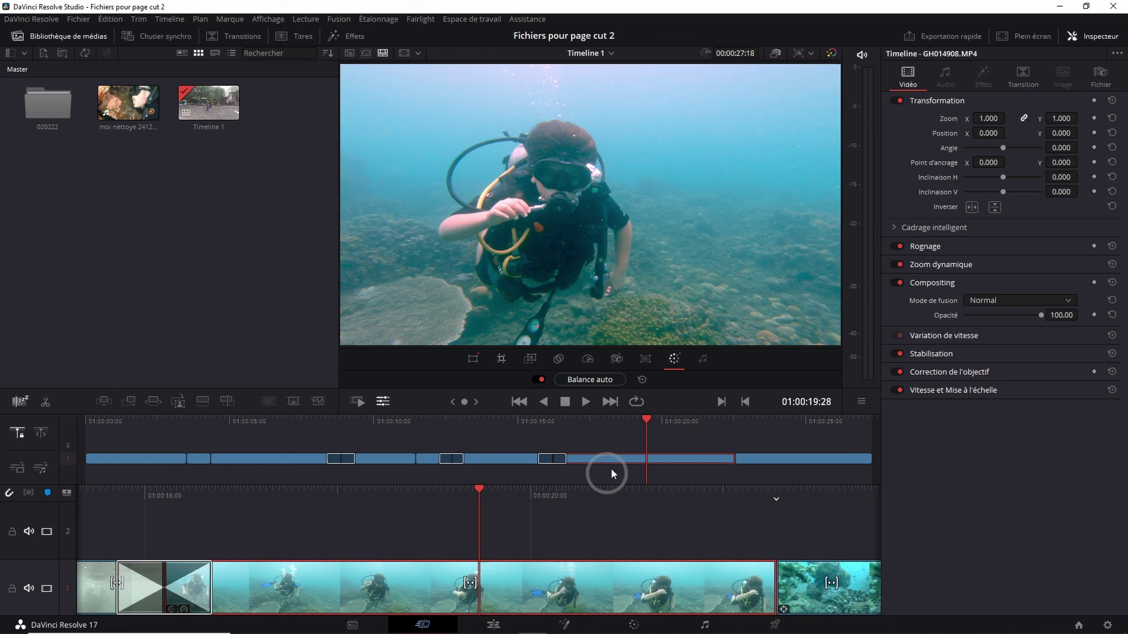
left_click(803, 53)
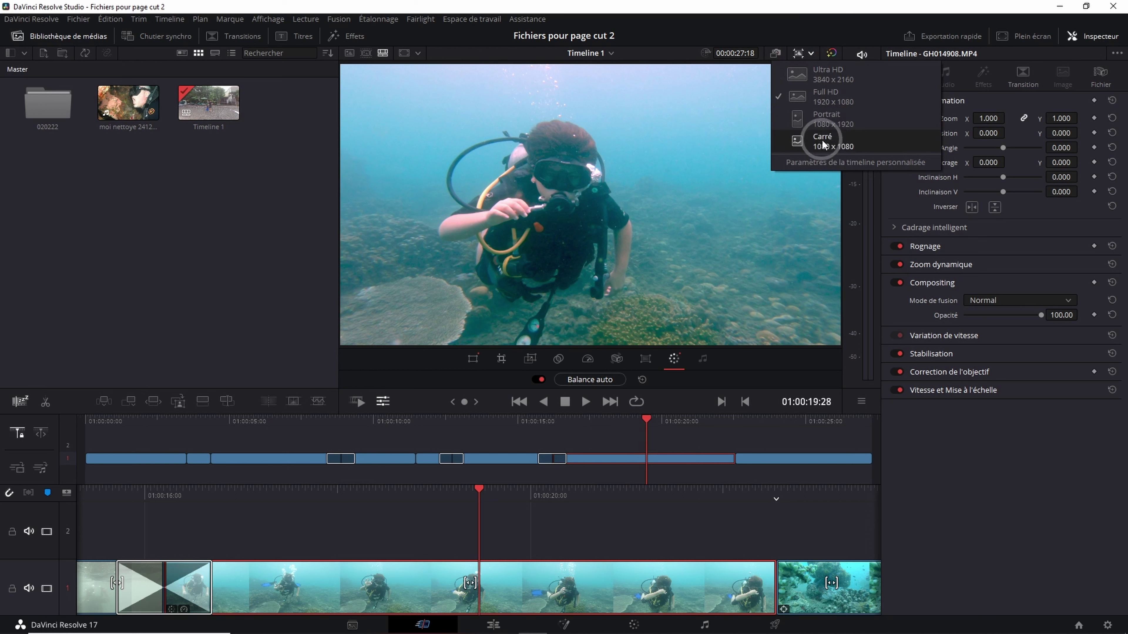
left_click(668, 159)
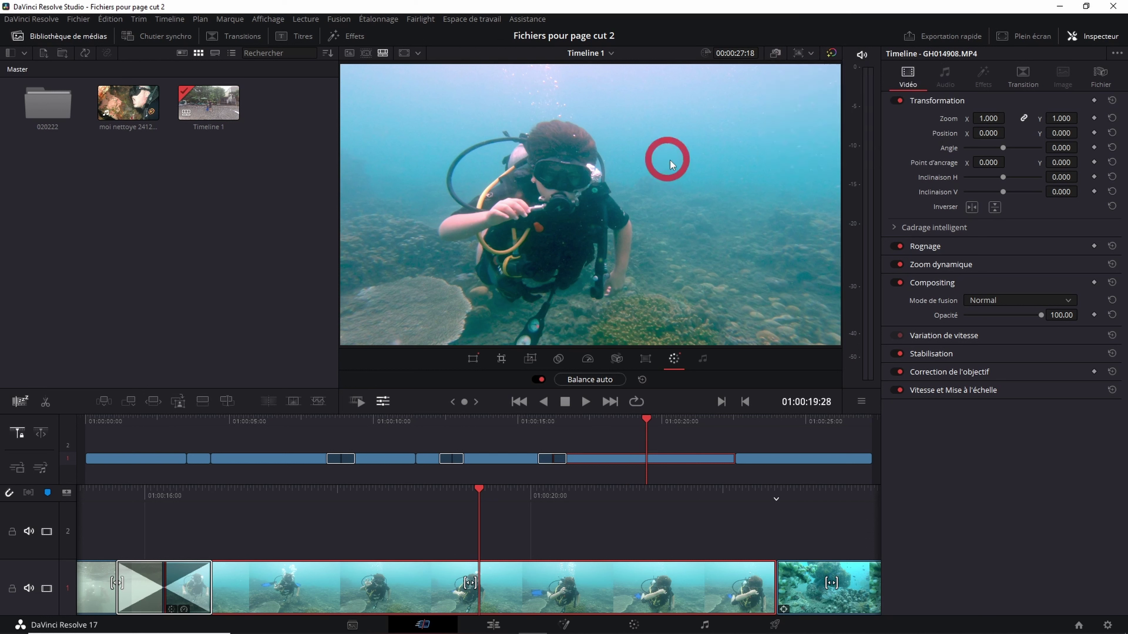
- Start an H.264 quick export, then cancel both the destination dialog and the export
left_click(940, 31)
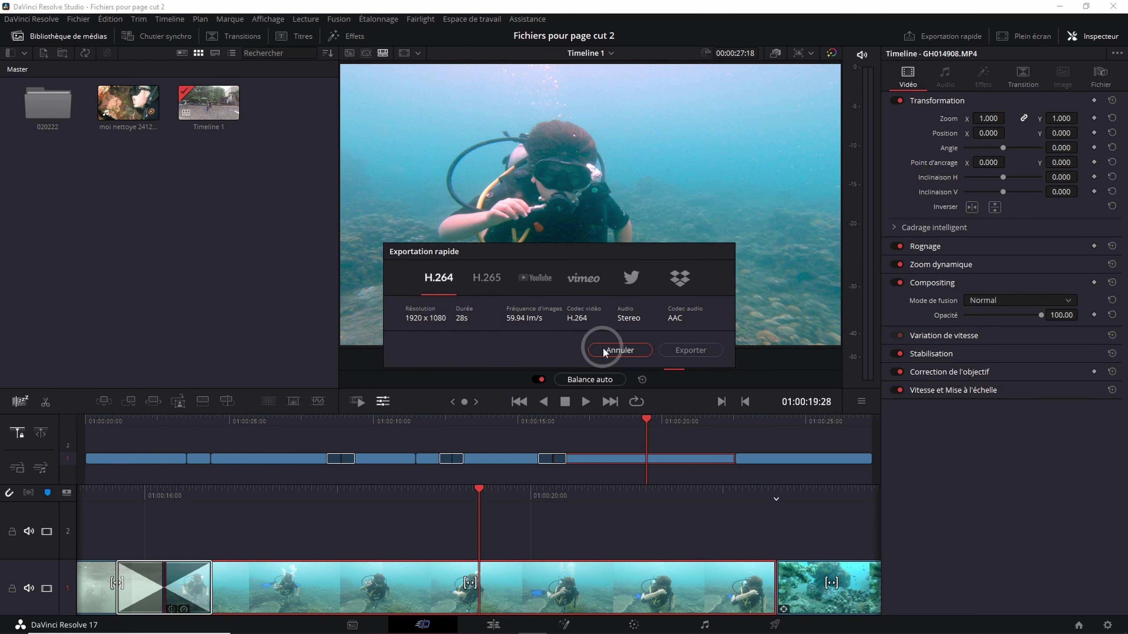
left_click(686, 350)
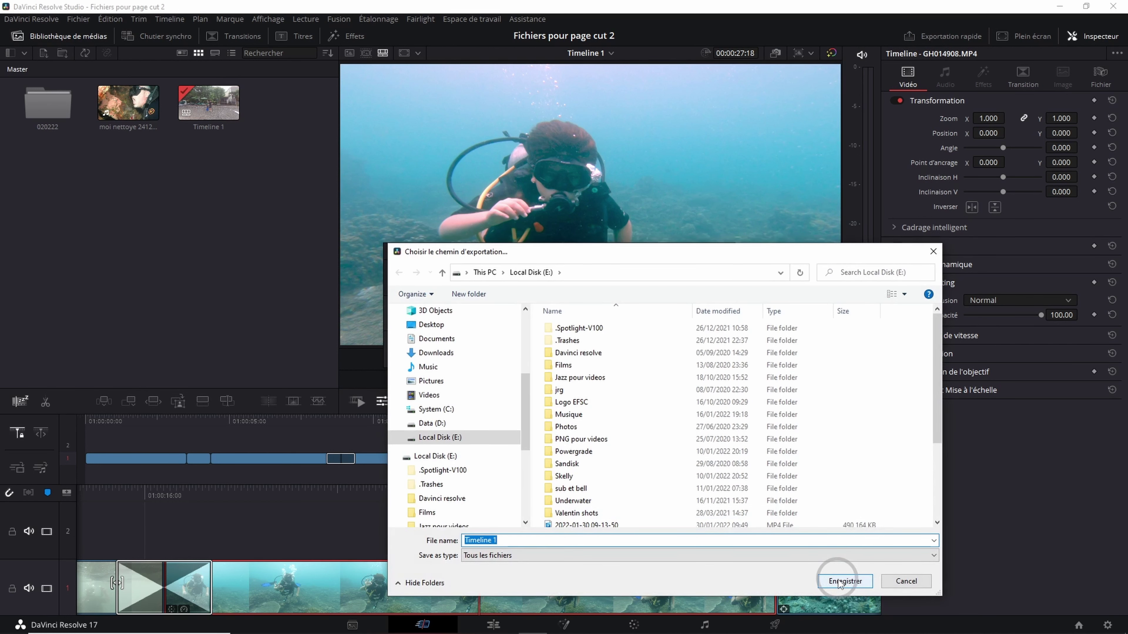
left_click(906, 581)
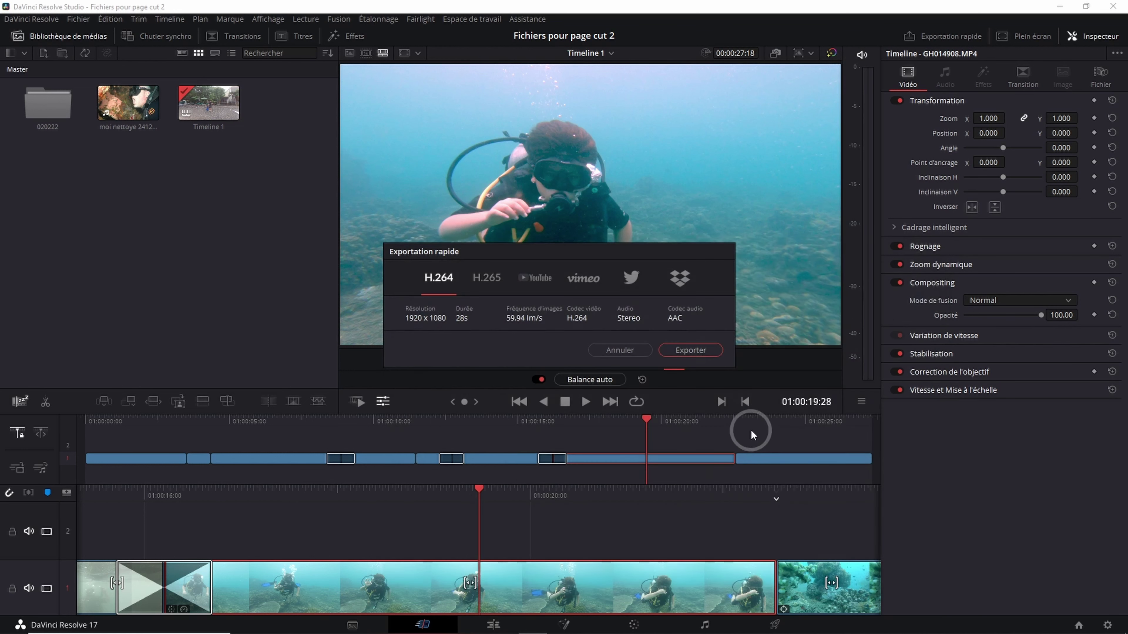
left_click(621, 350)
- Set the timeline resolution to Ultra HD 3840 x 2160 and reopen Quick Export
left_click(811, 54)
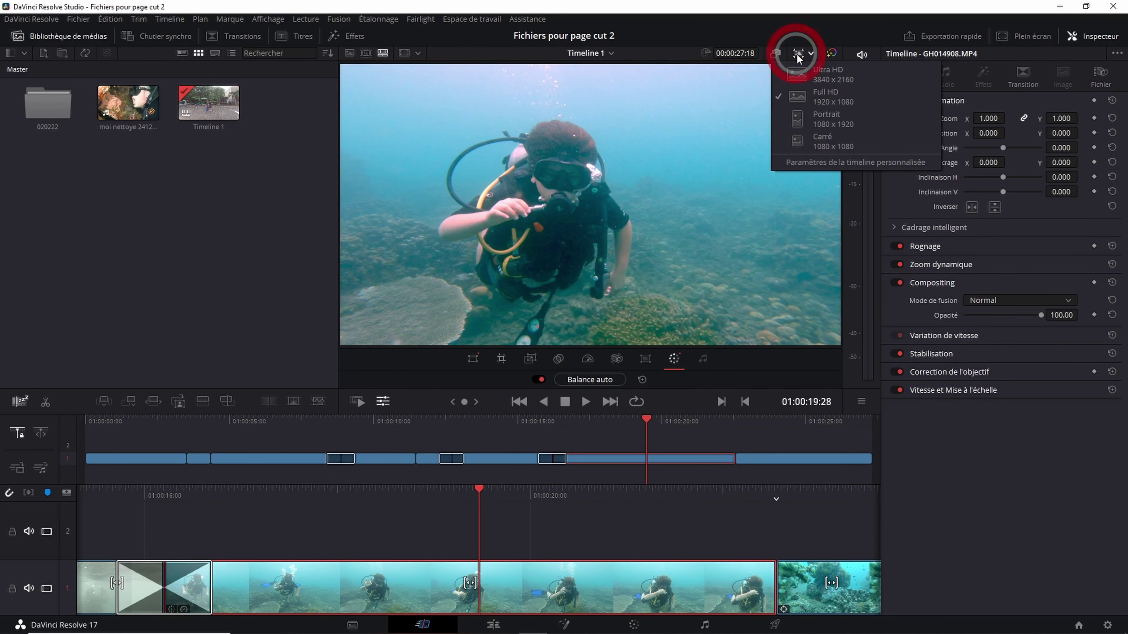
left_click(811, 54)
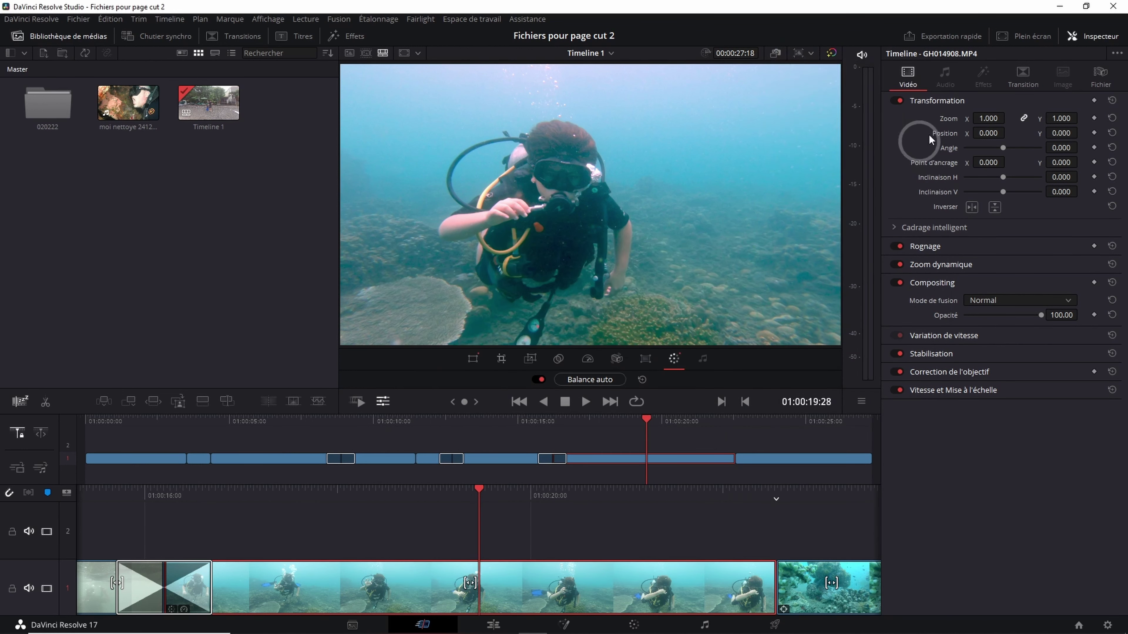
left_click(941, 36)
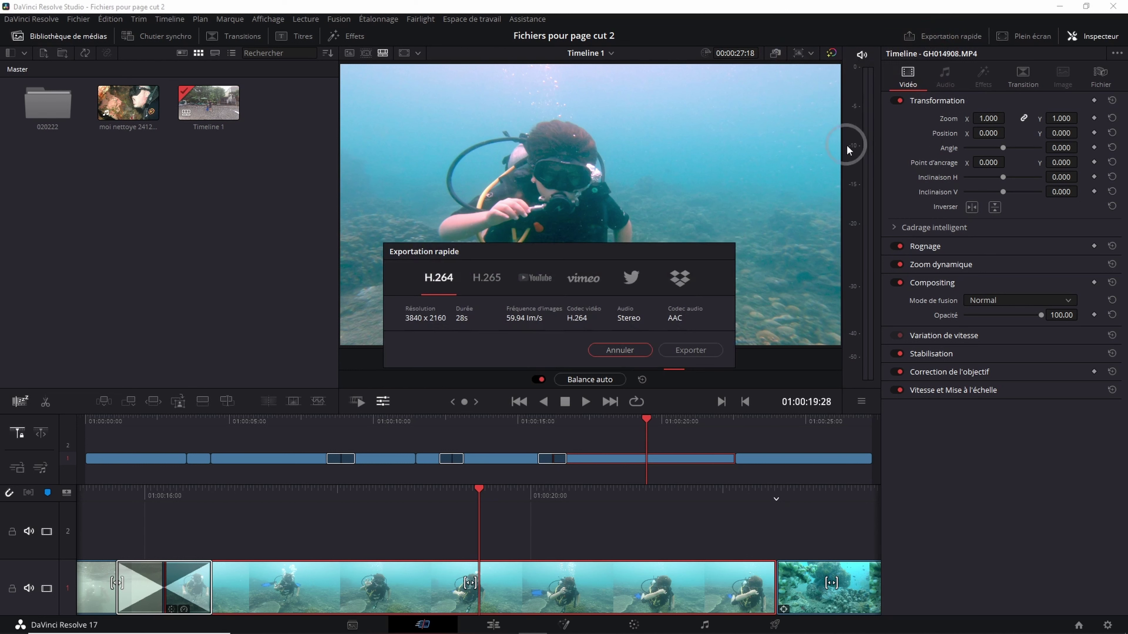